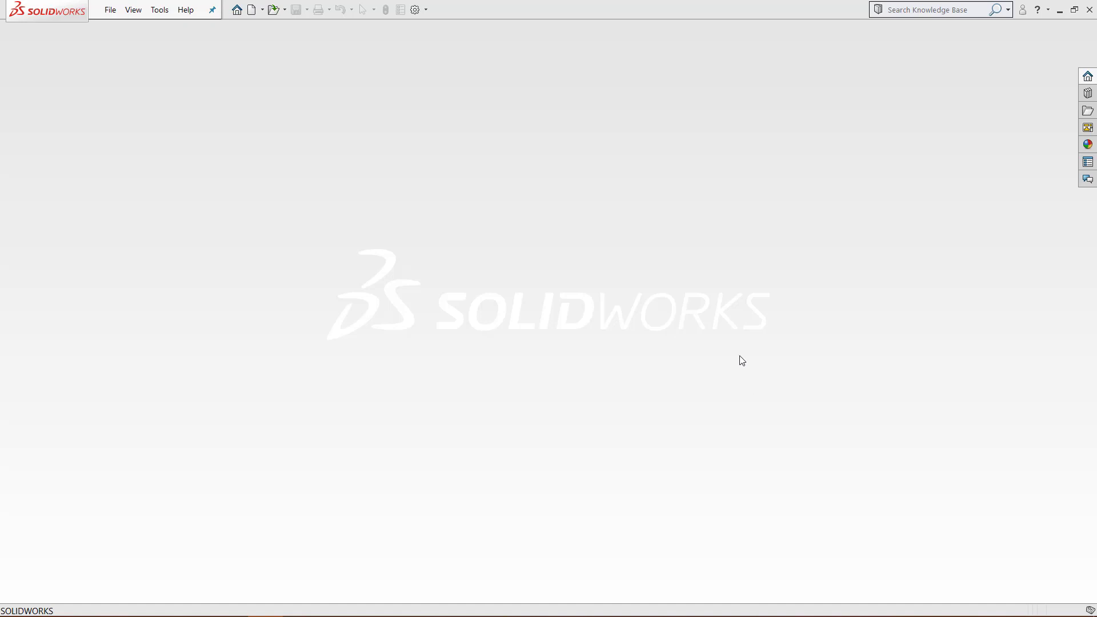
# Create a new blank part document, Part1.
pyautogui.click(252, 11)
pyautogui.moveTo(452, 102); pyautogui.dragTo(427, 74)
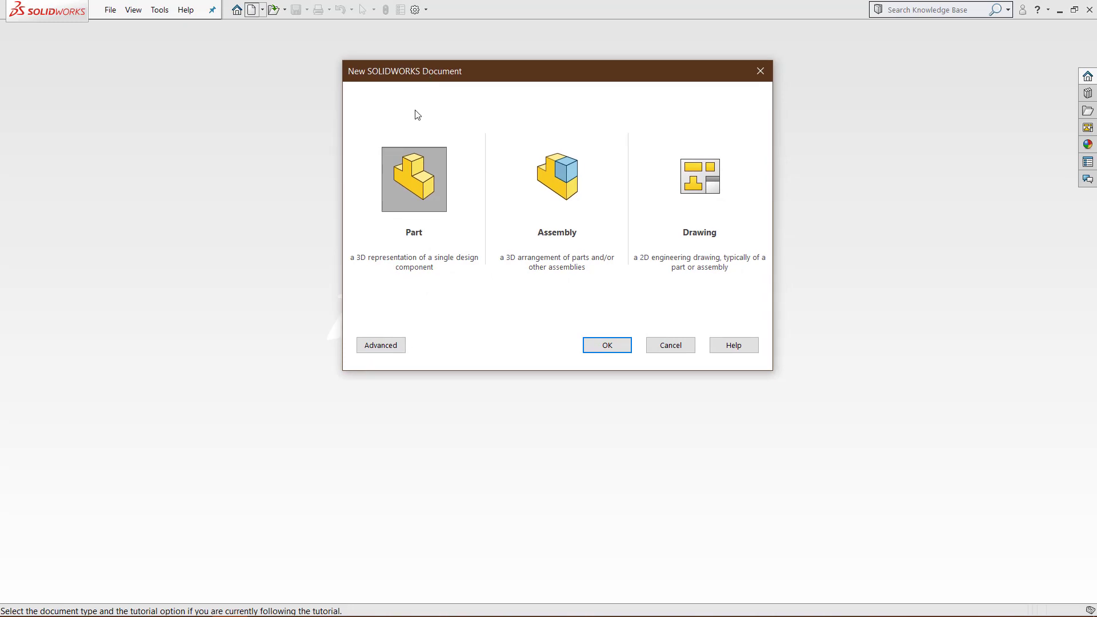
pyautogui.doubleClick(423, 182)
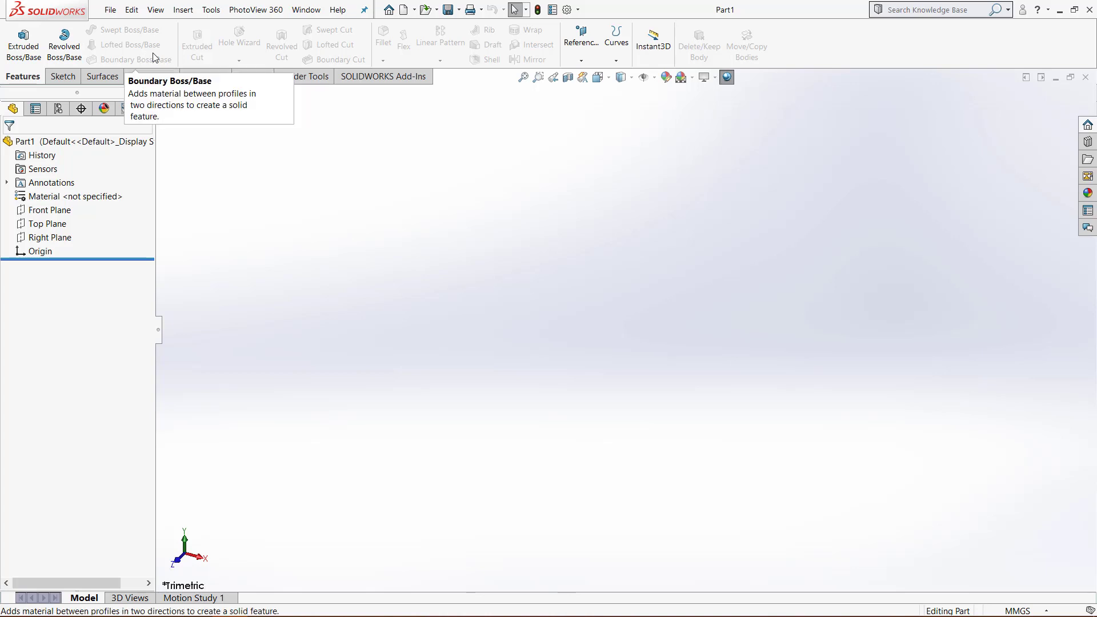
# Sketch a circle centred on the origin on the Top Plane, keeping MMGS units.
pyautogui.click(63, 80)
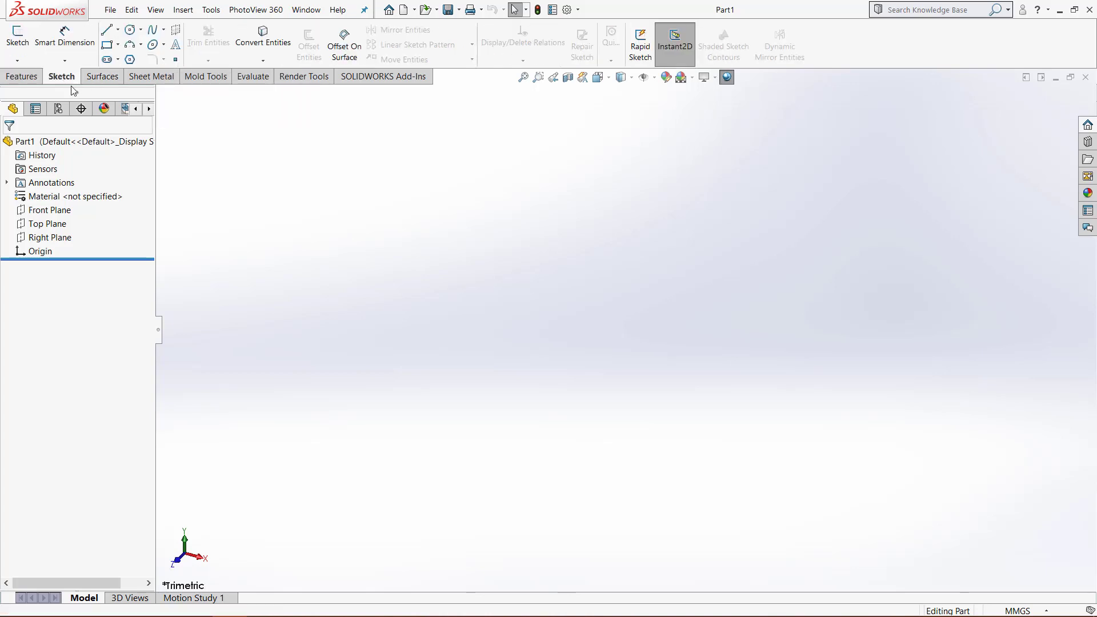
pyautogui.click(18, 40)
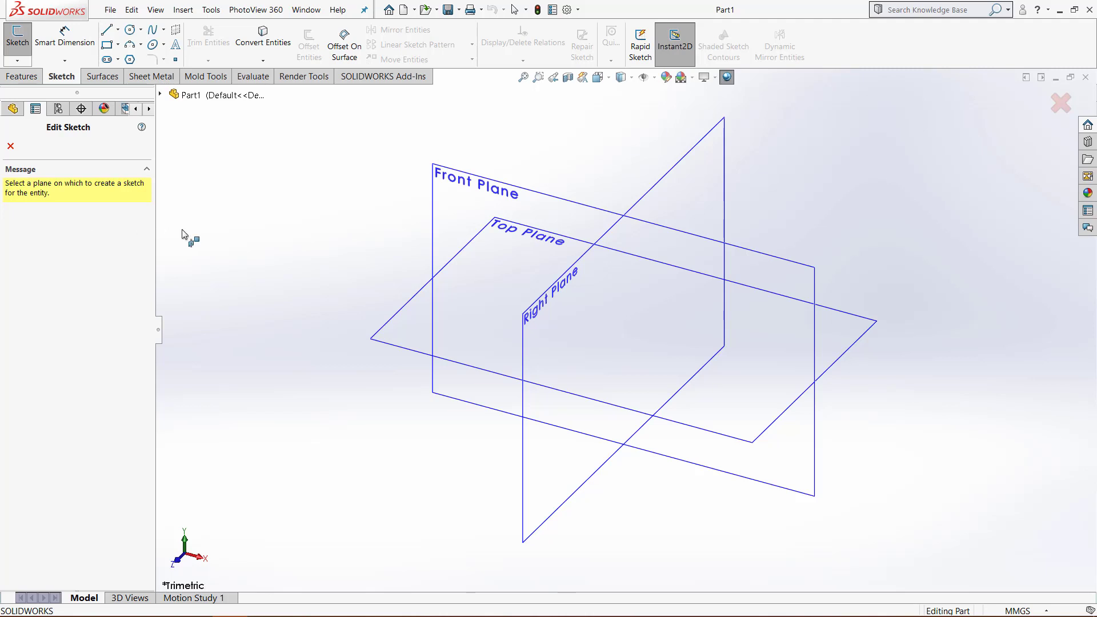
pyautogui.click(427, 347)
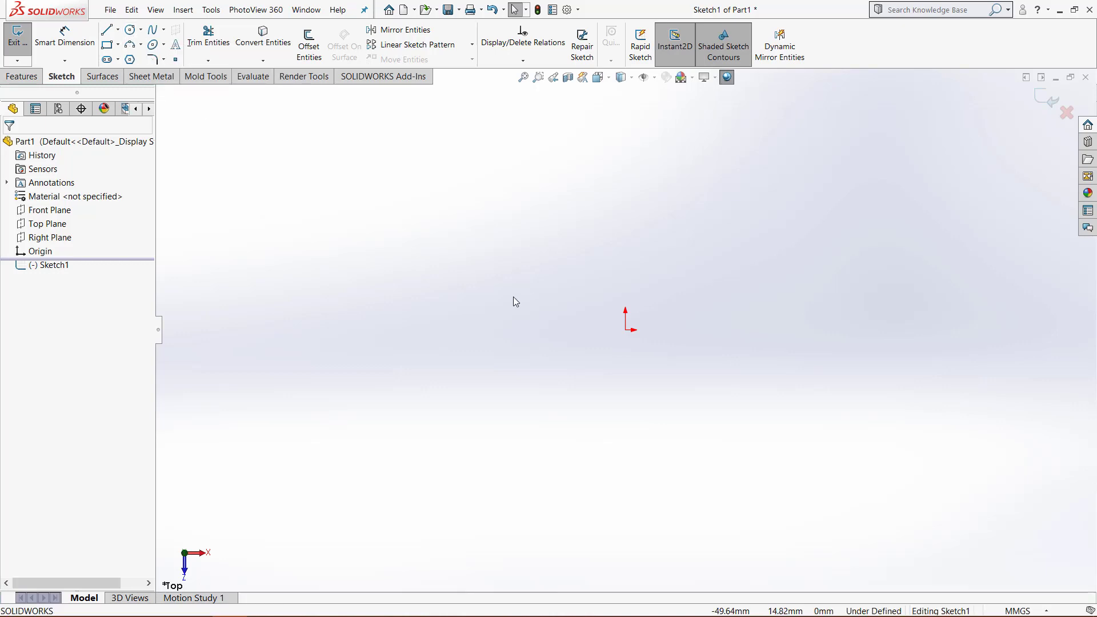
pyautogui.click(130, 29)
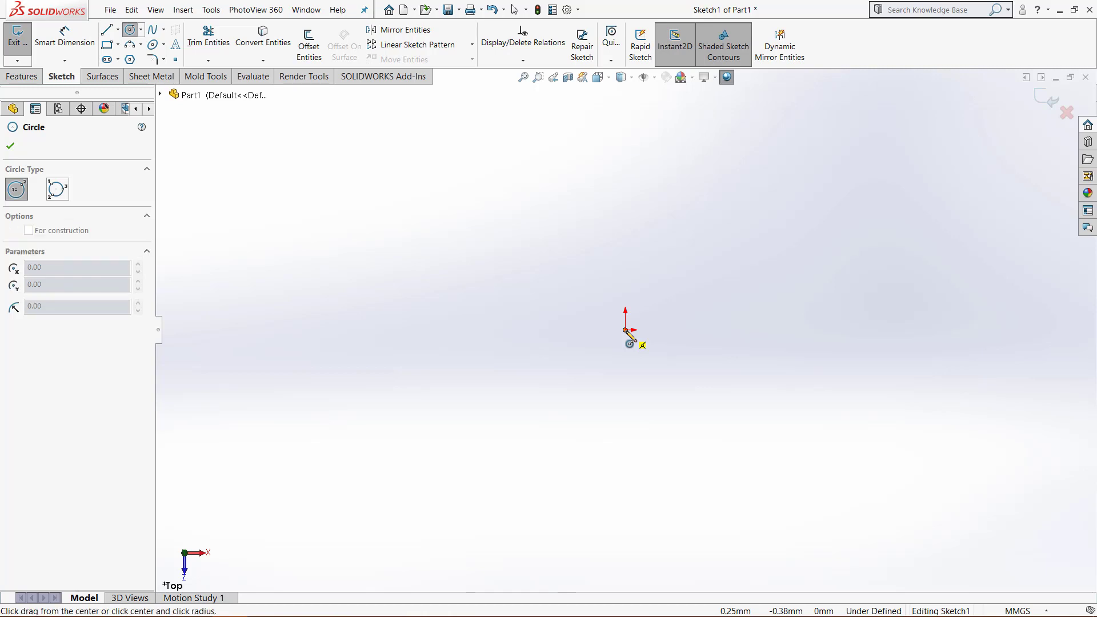
pyautogui.moveTo(625, 330)
pyautogui.mouseDown()
pyautogui.moveTo(558, 319)
pyautogui.moveTo(564, 216)
pyautogui.moveTo(475, 245)
pyautogui.moveTo(524, 228)
pyautogui.moveTo(477, 223)
pyautogui.moveTo(486, 220)
pyautogui.mouseUp()
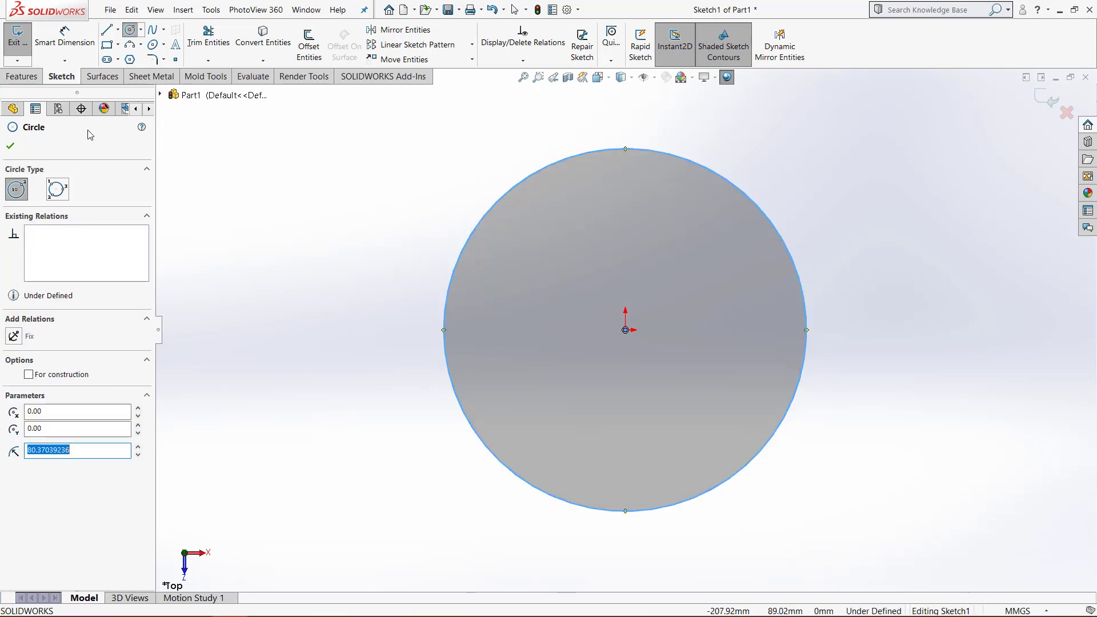
pyautogui.click(11, 148)
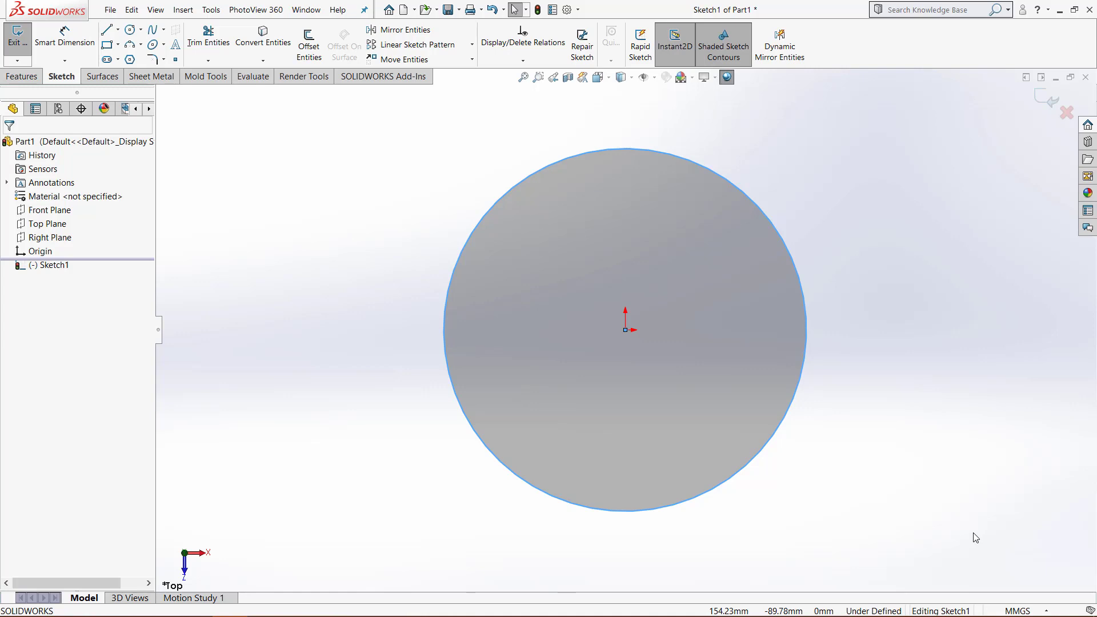
pyautogui.click(1023, 613)
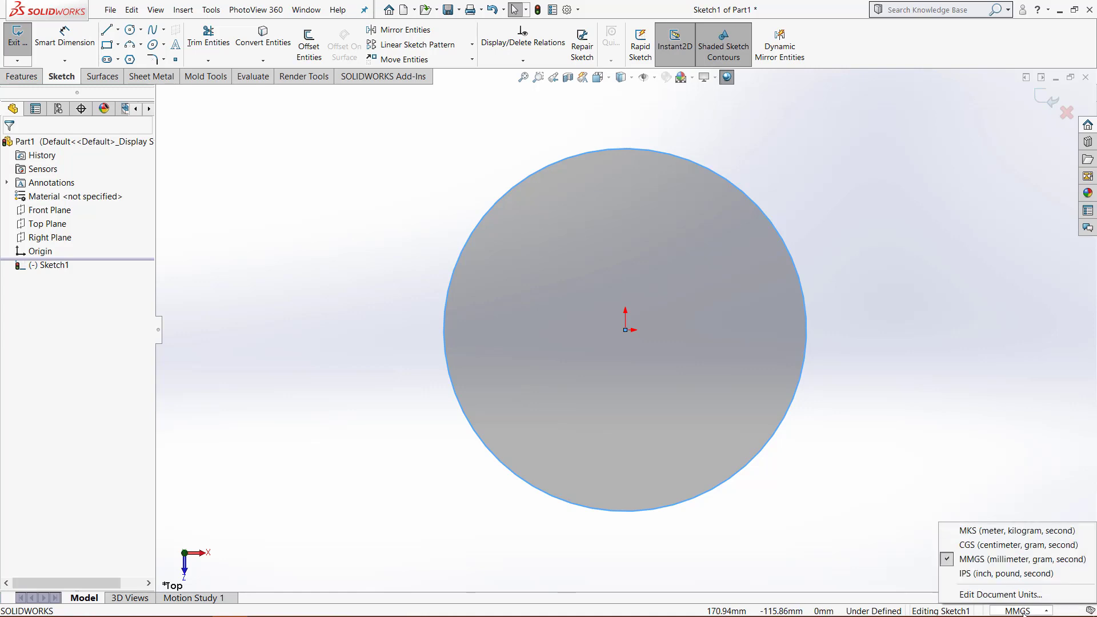
pyautogui.click(999, 560)
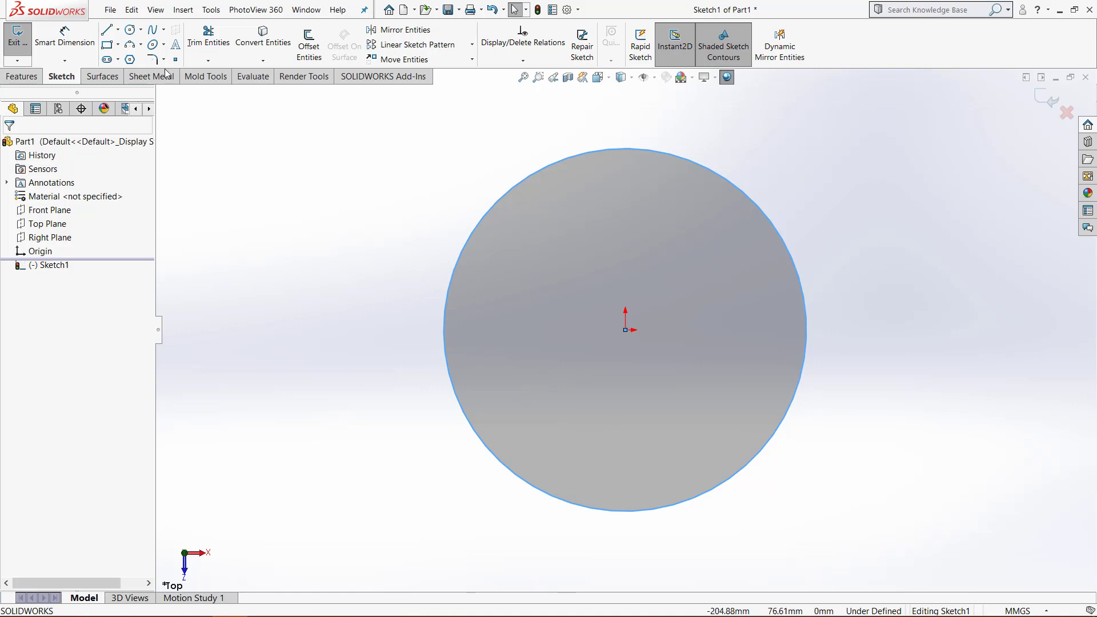
# Dimension the circle to a 128 mm diameter and exit Sketch1.
pyautogui.click(67, 50)
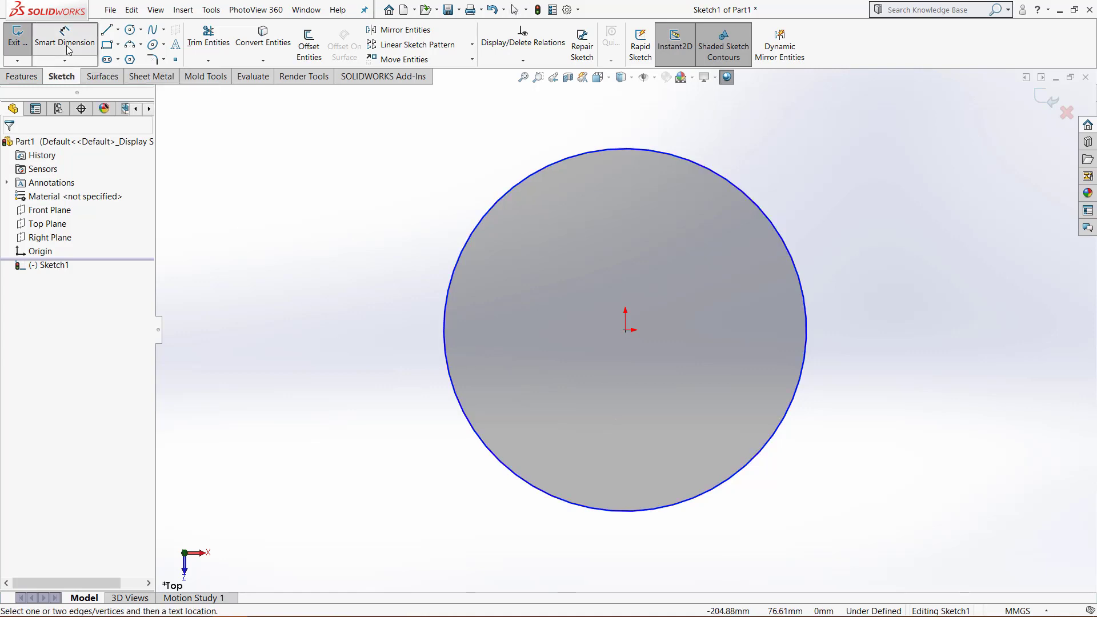
pyautogui.click(509, 190)
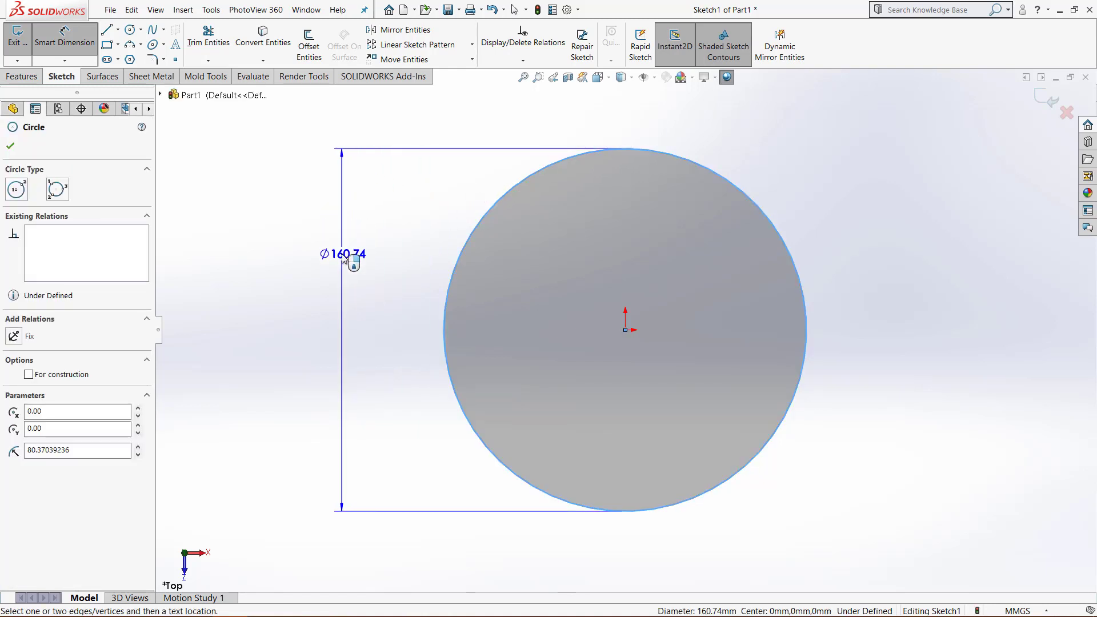
pyautogui.click(368, 299)
pyautogui.write('128')
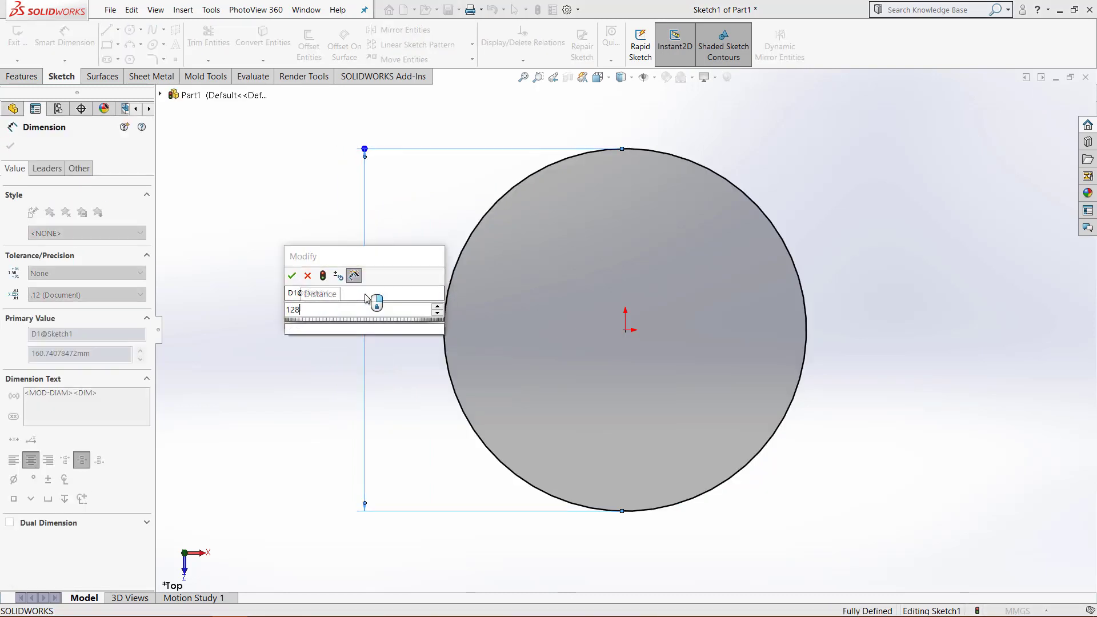
pyautogui.press('Return')
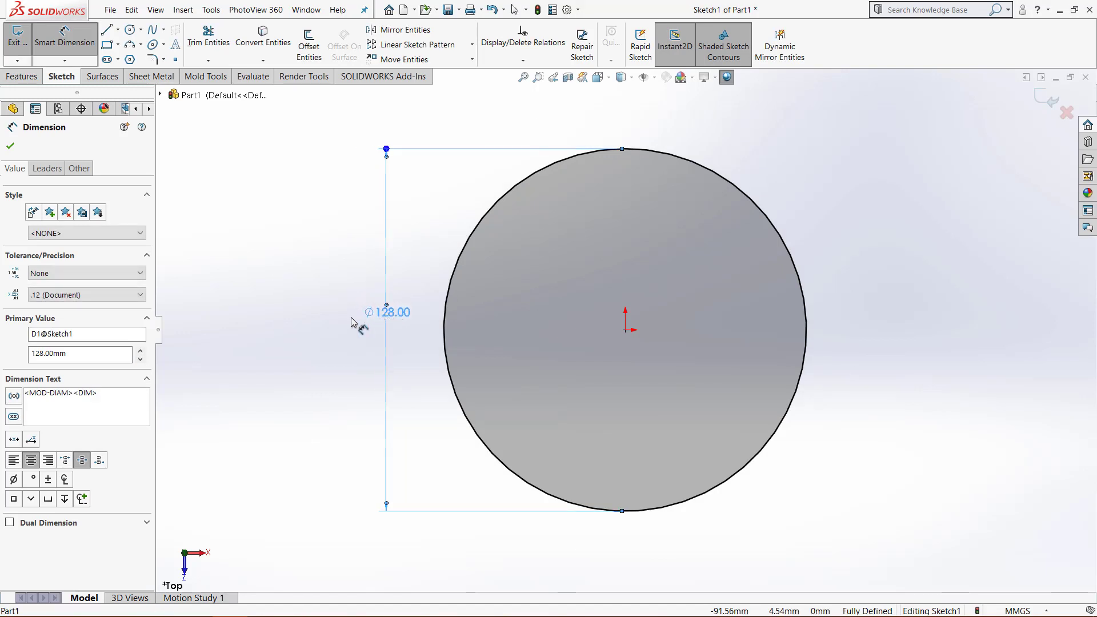
pyautogui.click(11, 147)
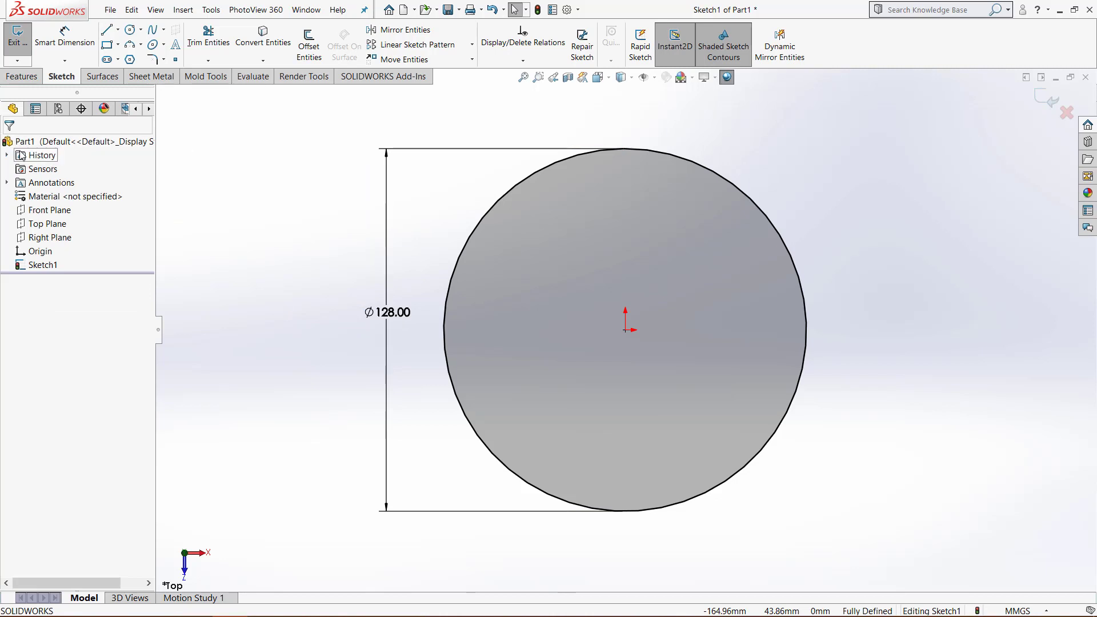
pyautogui.click(21, 50)
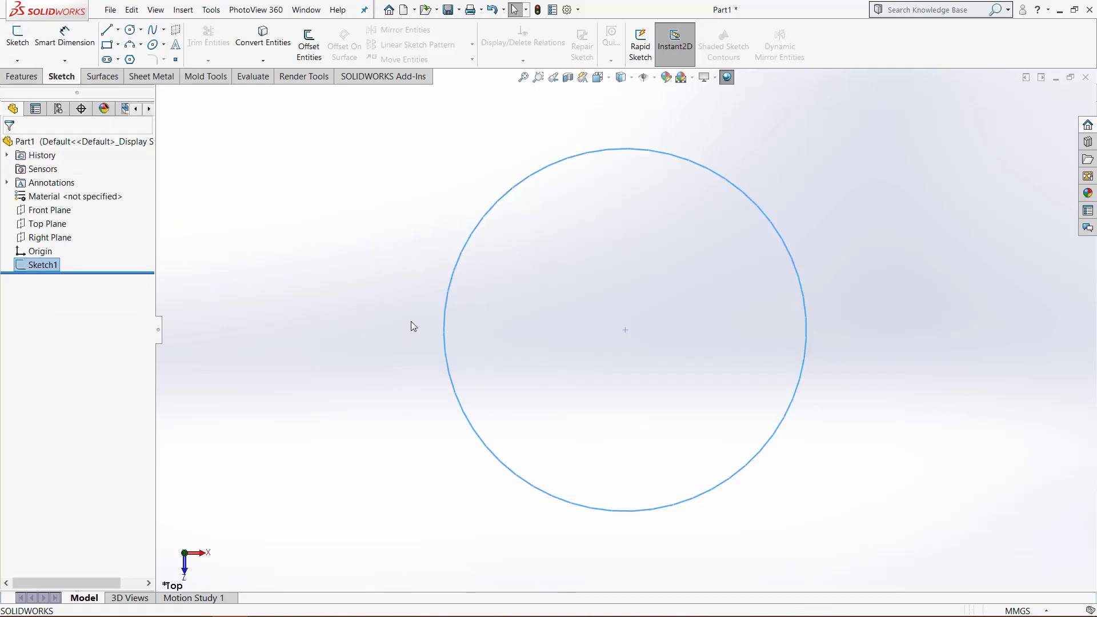
# Orbit the model and snap it to the Isometric view.
pyautogui.click(410, 320)
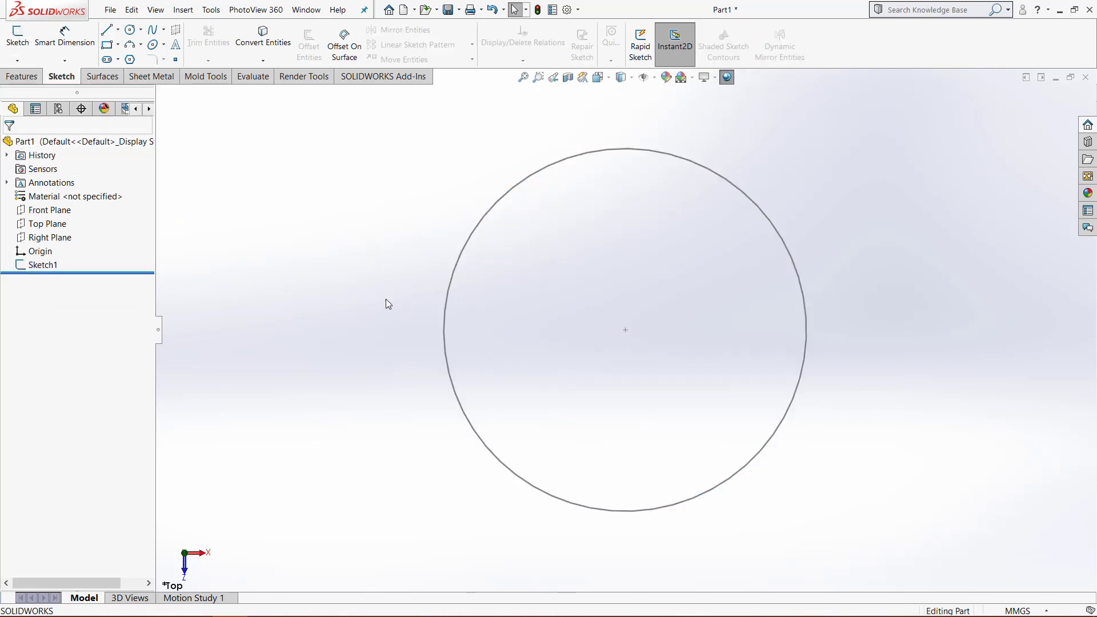
pyautogui.moveTo(429, 431); pyautogui.dragTo(530, 276, button='middle')
pyautogui.press('space')
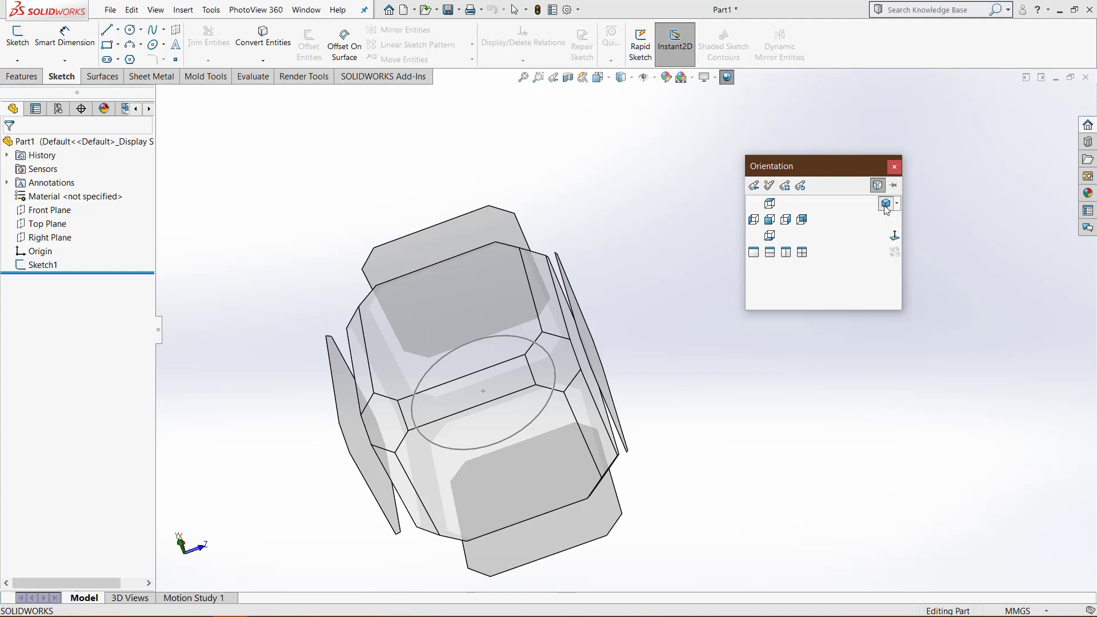
pyautogui.click(885, 205)
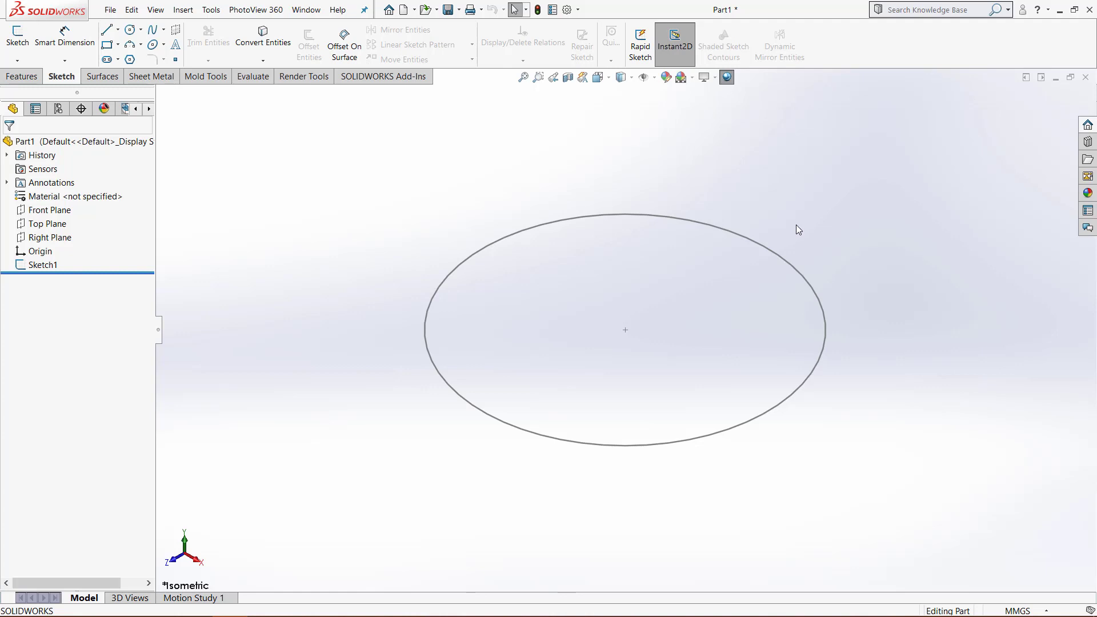
# Extrude the 128 mm circle sketch 7 mm into a solid disc, Boss-Extrude1.
pyautogui.click(24, 77)
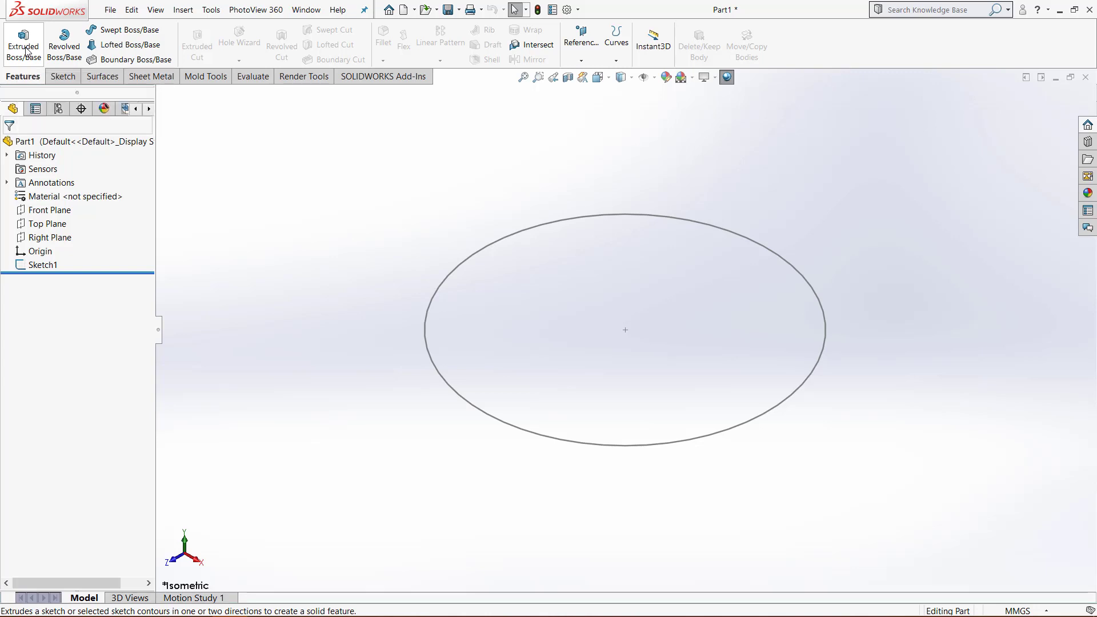
pyautogui.click(25, 51)
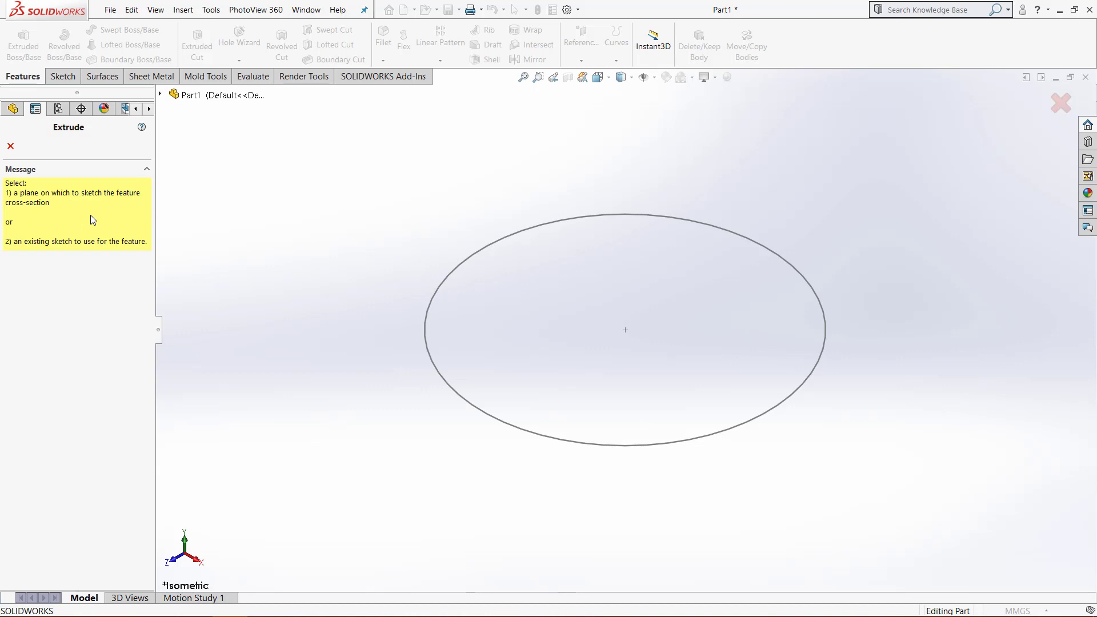
pyautogui.click(480, 413)
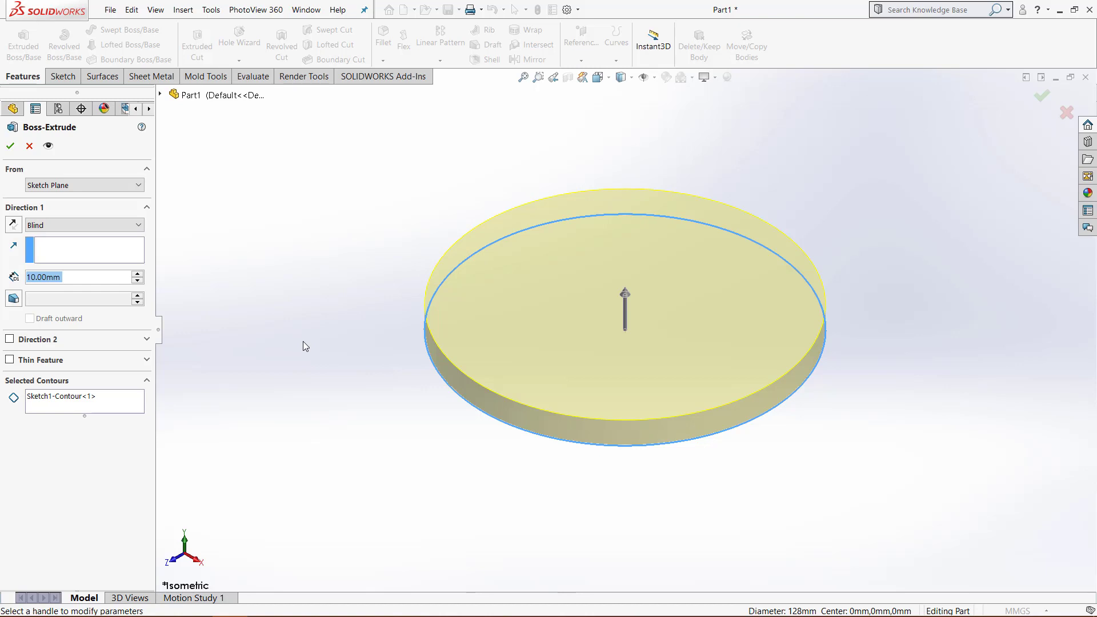
pyautogui.click(137, 282)
pyautogui.click(137, 281)
pyautogui.click(137, 281)
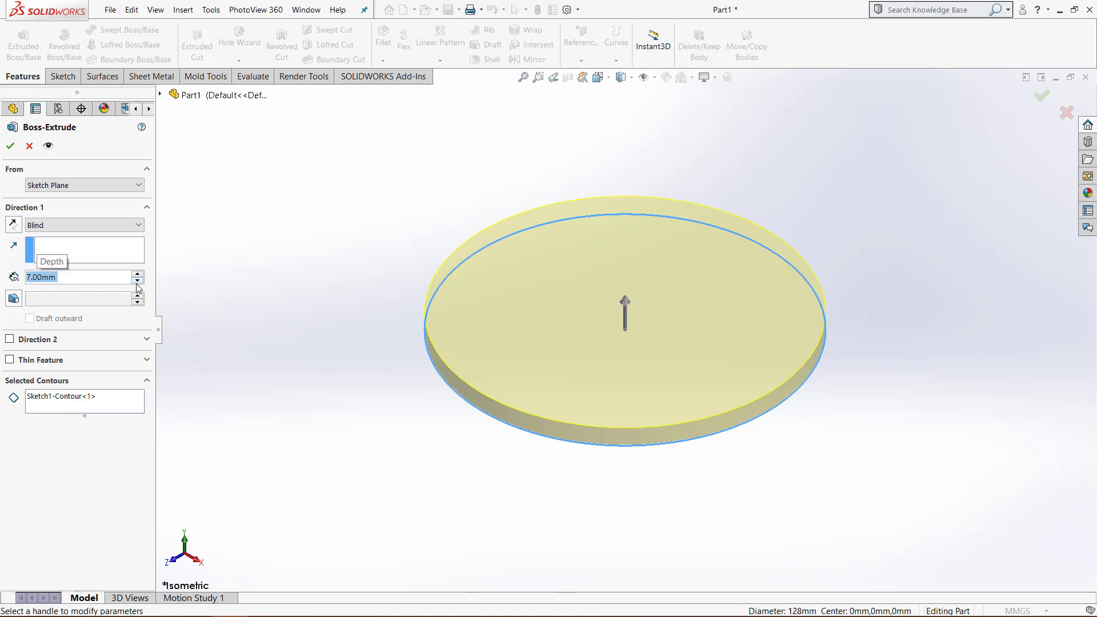
pyautogui.click(10, 146)
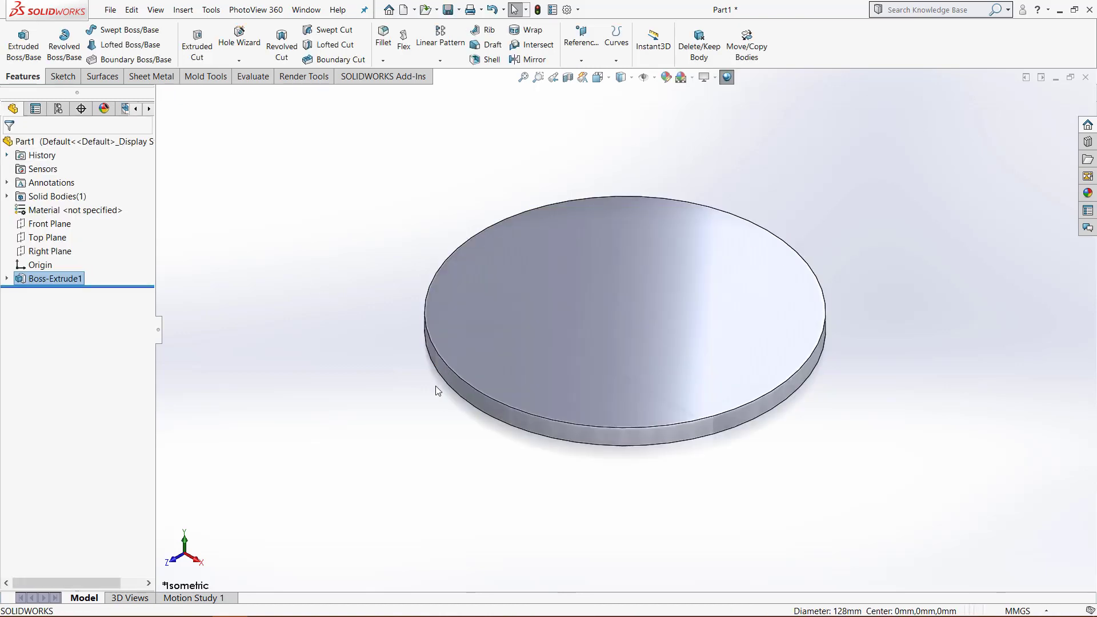
pyautogui.moveTo(805, 463)
pyautogui.mouseDown(button='middle')
pyautogui.moveTo(786, 359)
pyautogui.moveTo(784, 392)
pyautogui.moveTo(807, 454)
pyautogui.mouseUp(button='middle')
# Start a sketch on the disc's top face and draw a circle centred on it.
pyautogui.hotkey('ctrl', '7')
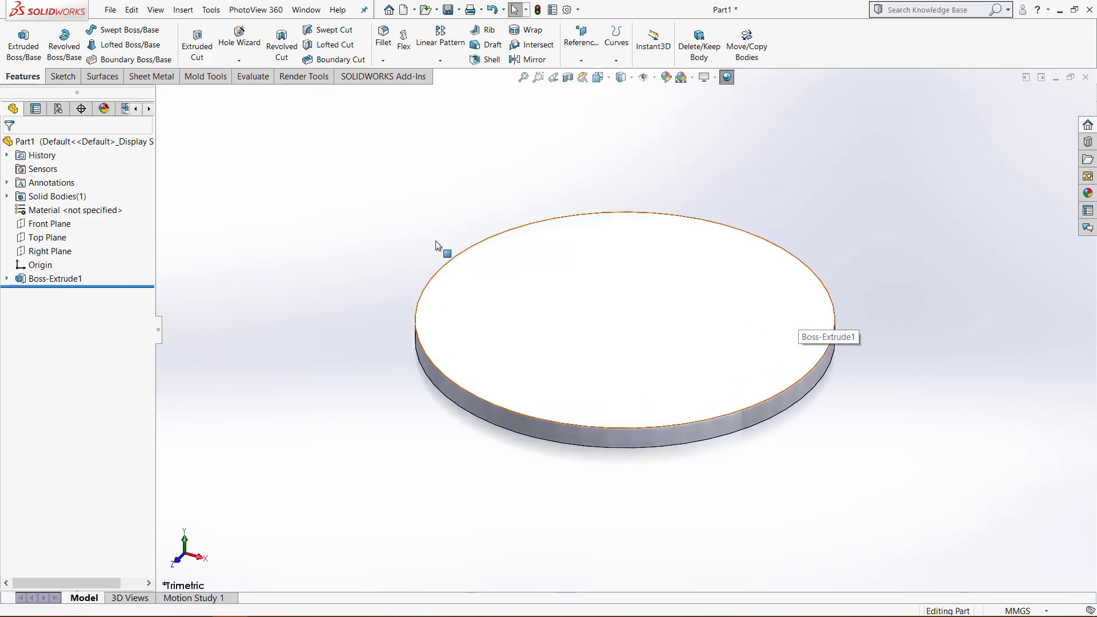
pyautogui.click(63, 76)
pyautogui.click(17, 37)
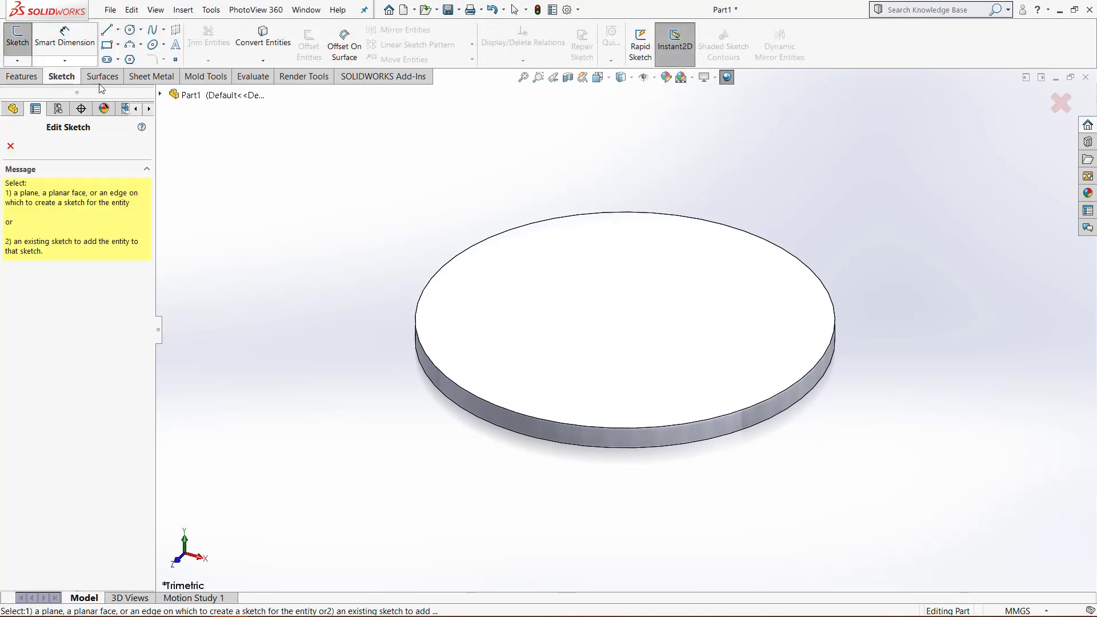
pyautogui.click(551, 309)
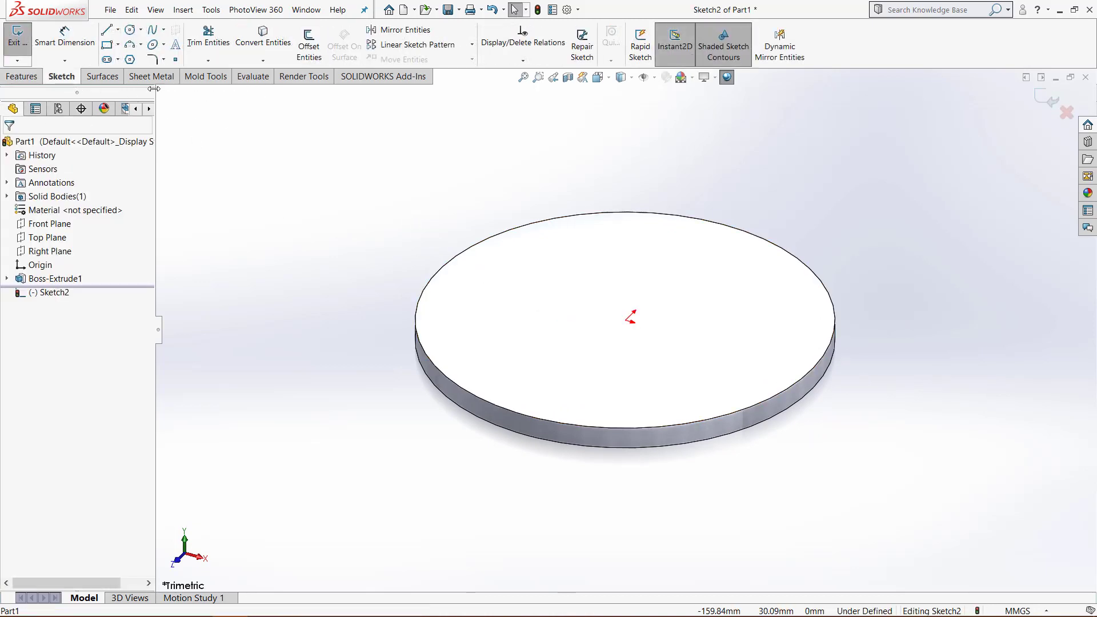
pyautogui.click(130, 29)
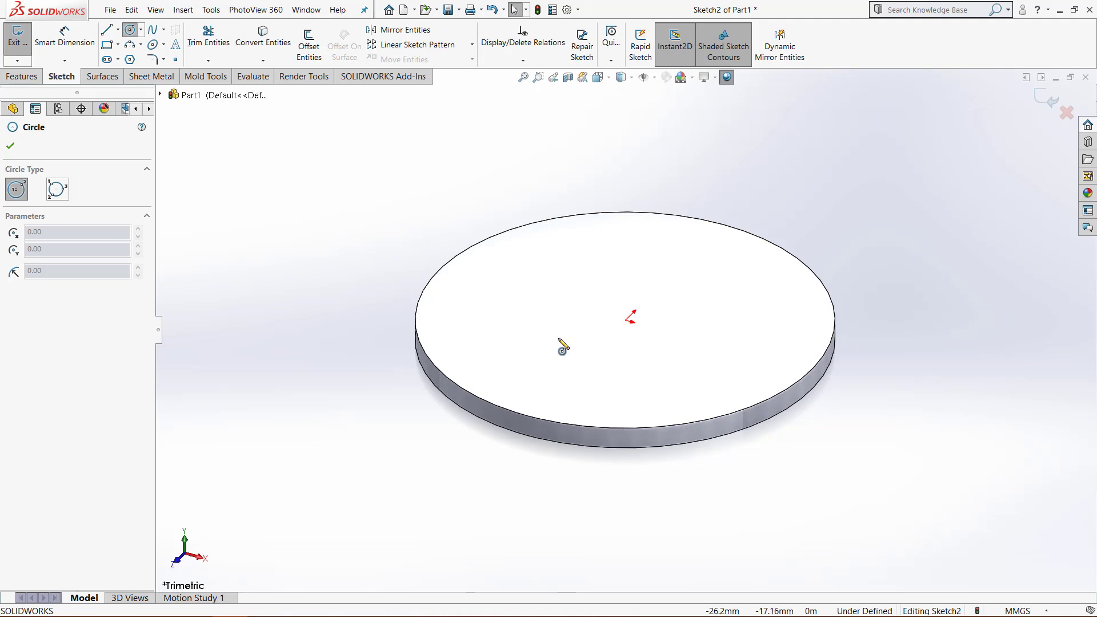
pyautogui.click(629, 326)
pyautogui.click(492, 364)
# Dimension the new circle to a 75 mm diameter.
pyautogui.click(65, 36)
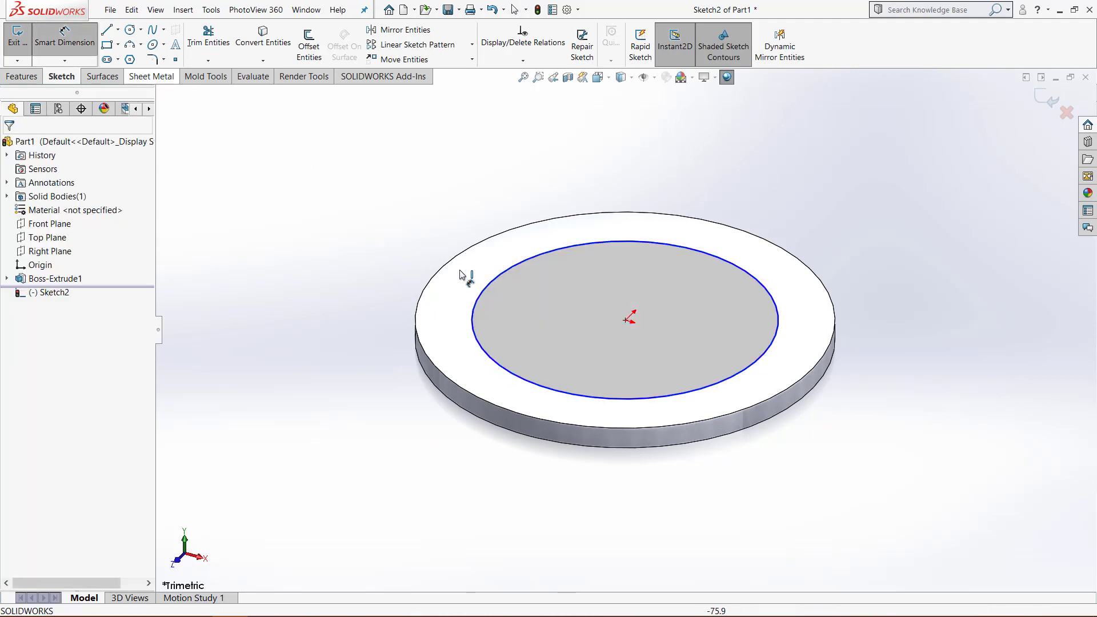
pyautogui.click(476, 303)
pyautogui.click(474, 186)
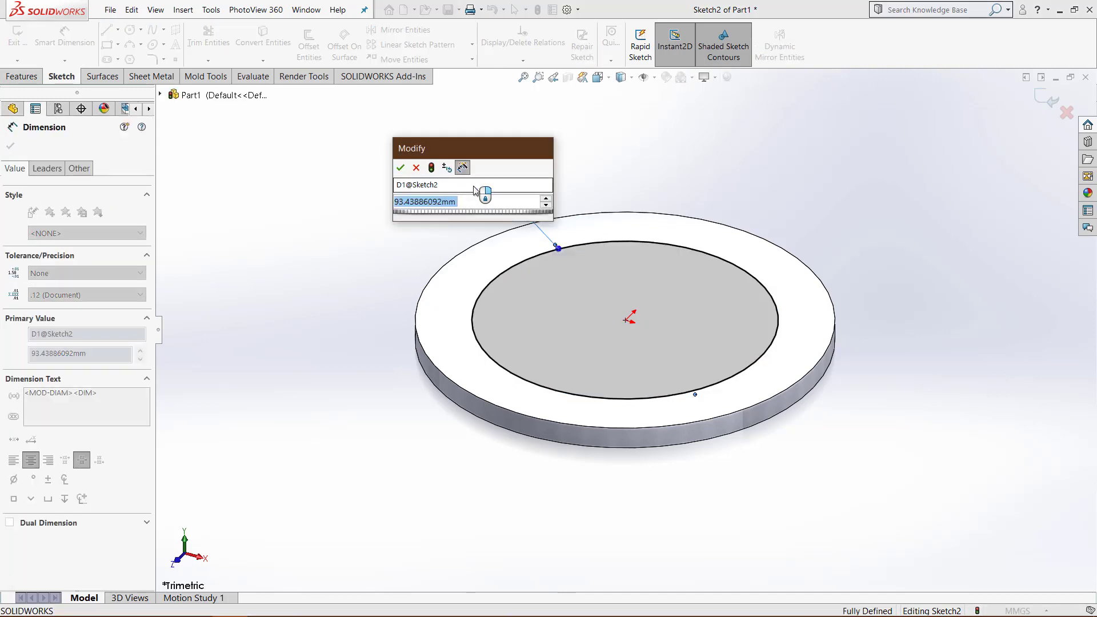
pyautogui.write('75')
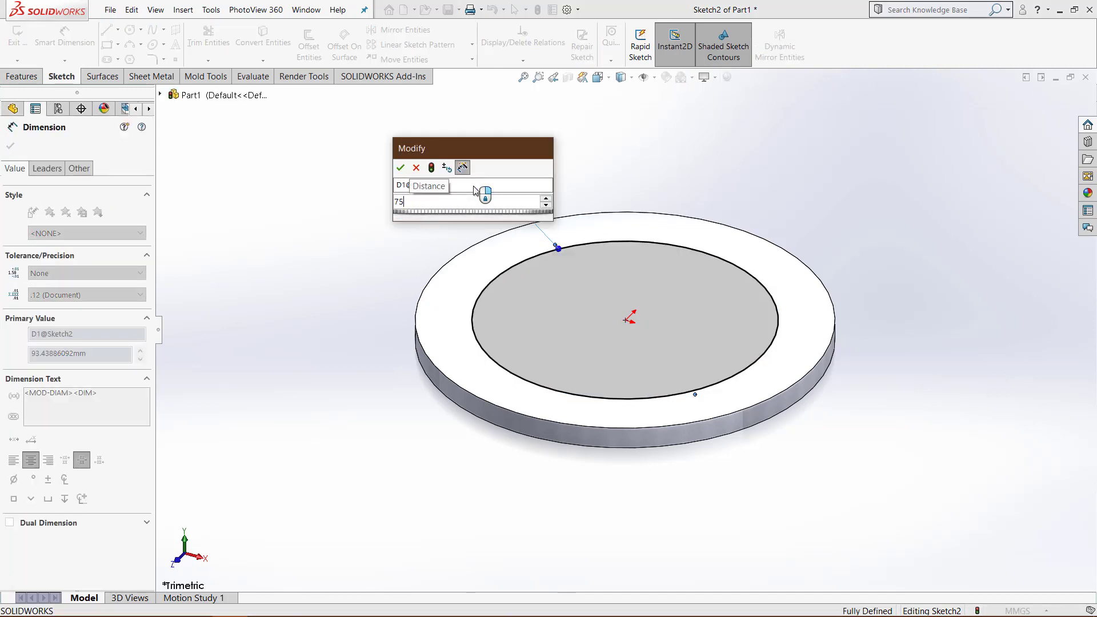
pyautogui.press('Return')
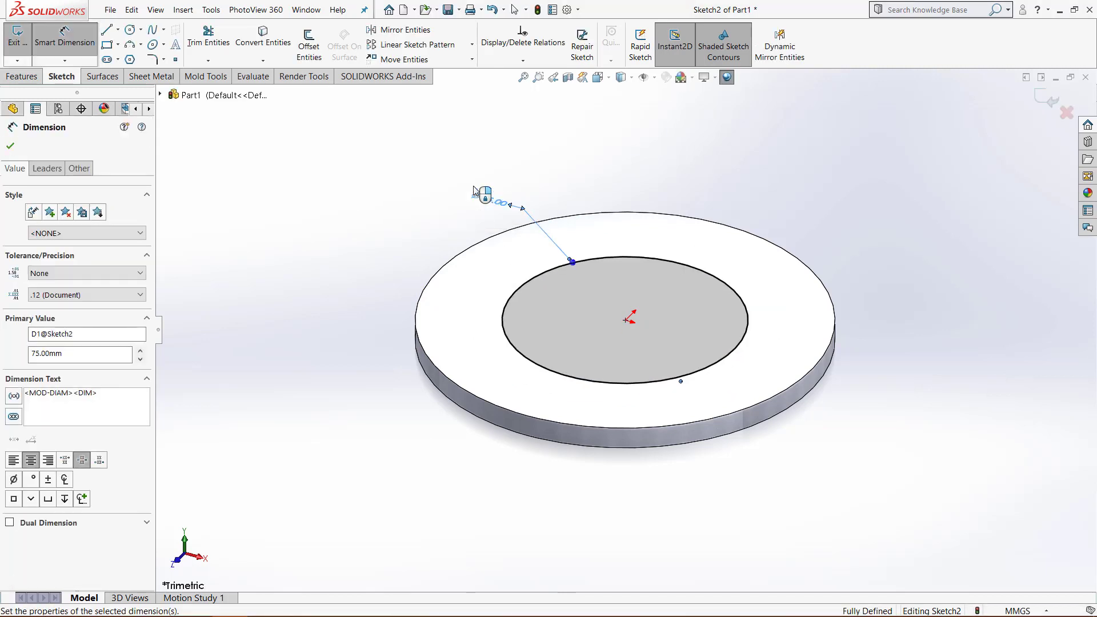
pyautogui.click(10, 145)
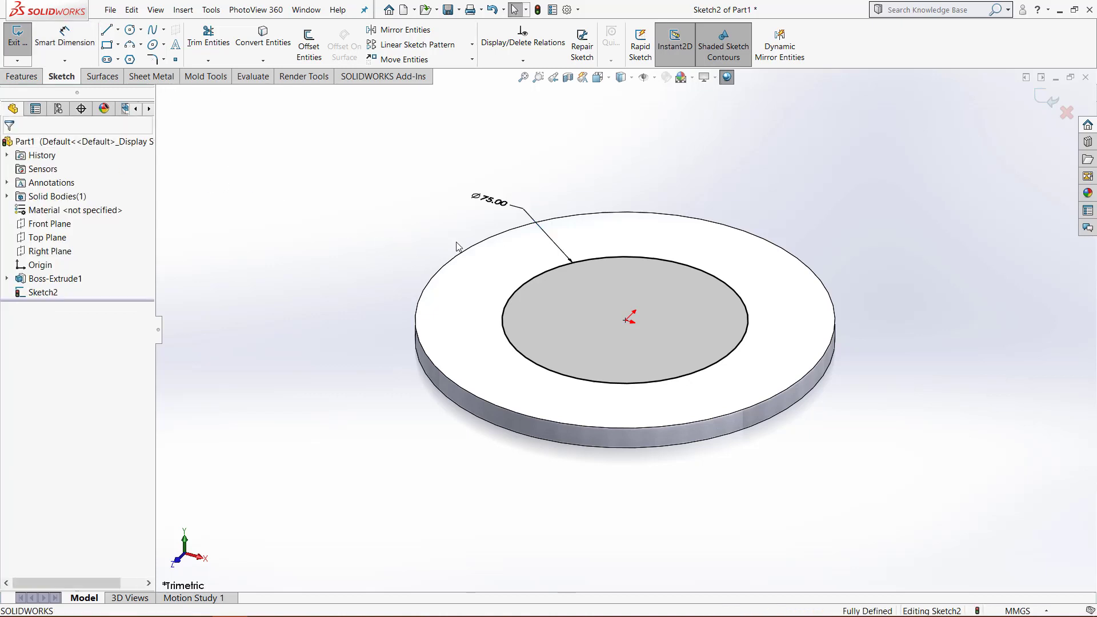
# Offset the Ø75 circle 5 mm inward, reversed, to form a thin ring profile.
pyautogui.click(530, 280)
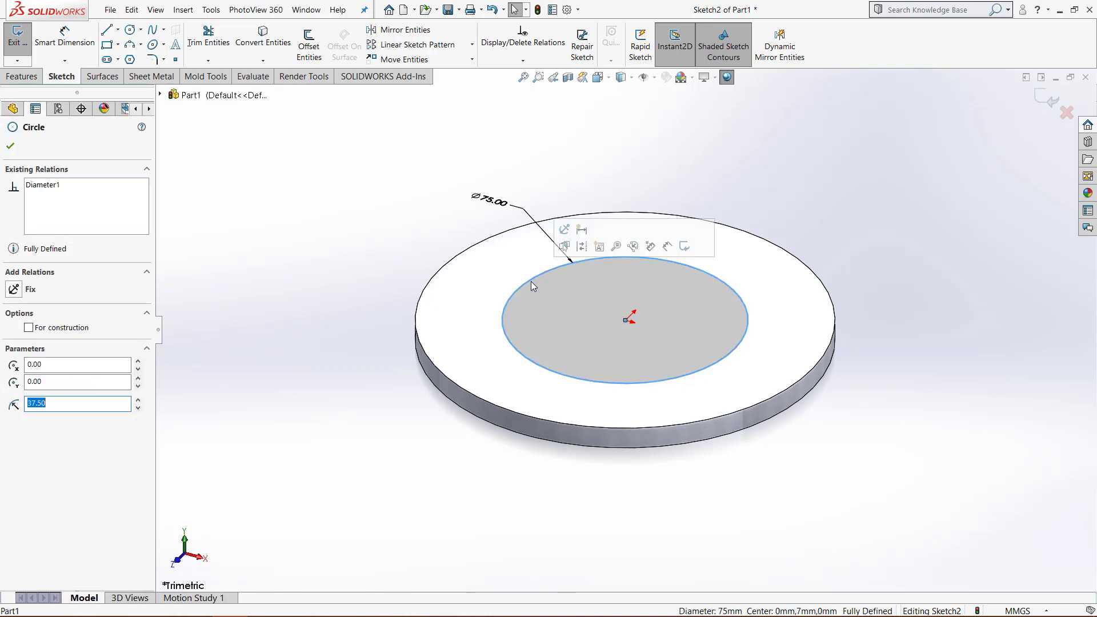
pyautogui.click(309, 43)
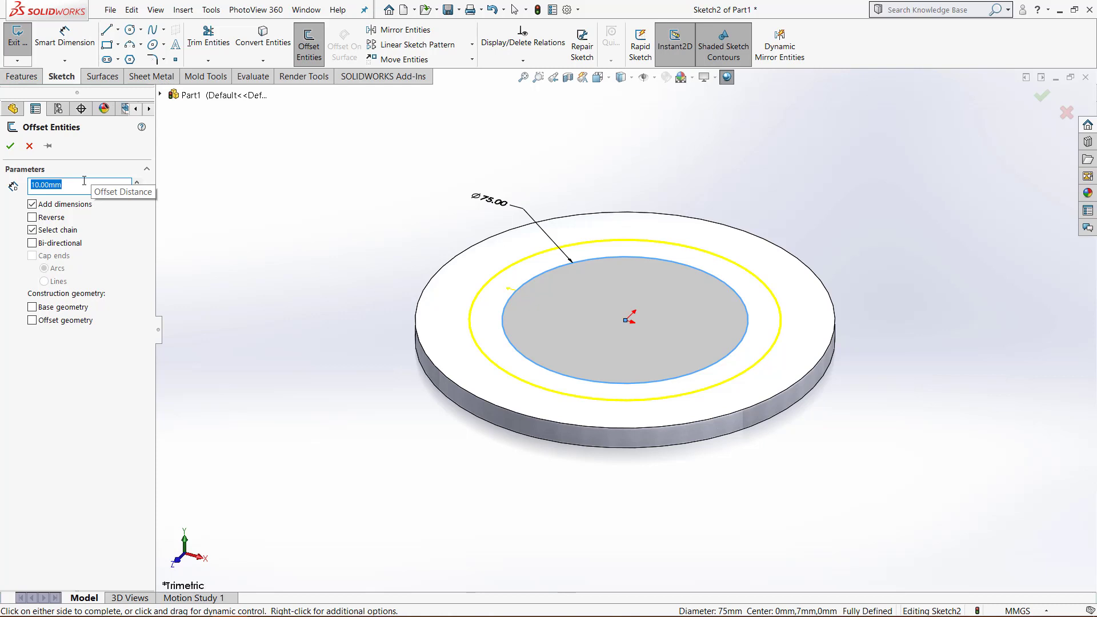
pyautogui.write('5')
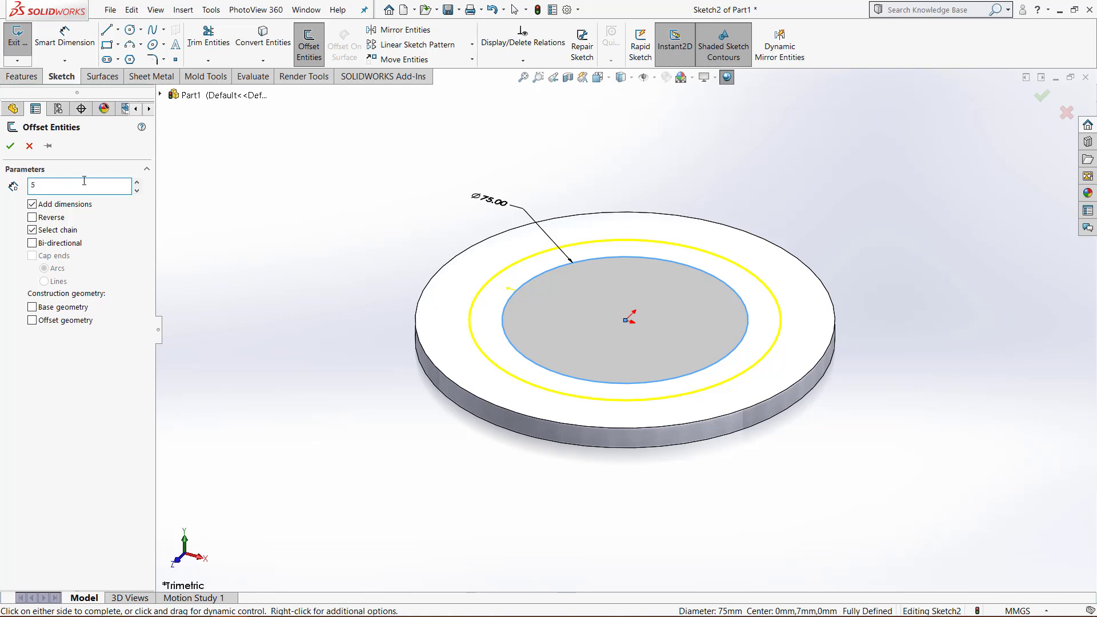
pyautogui.press('Return')
pyautogui.click(49, 219)
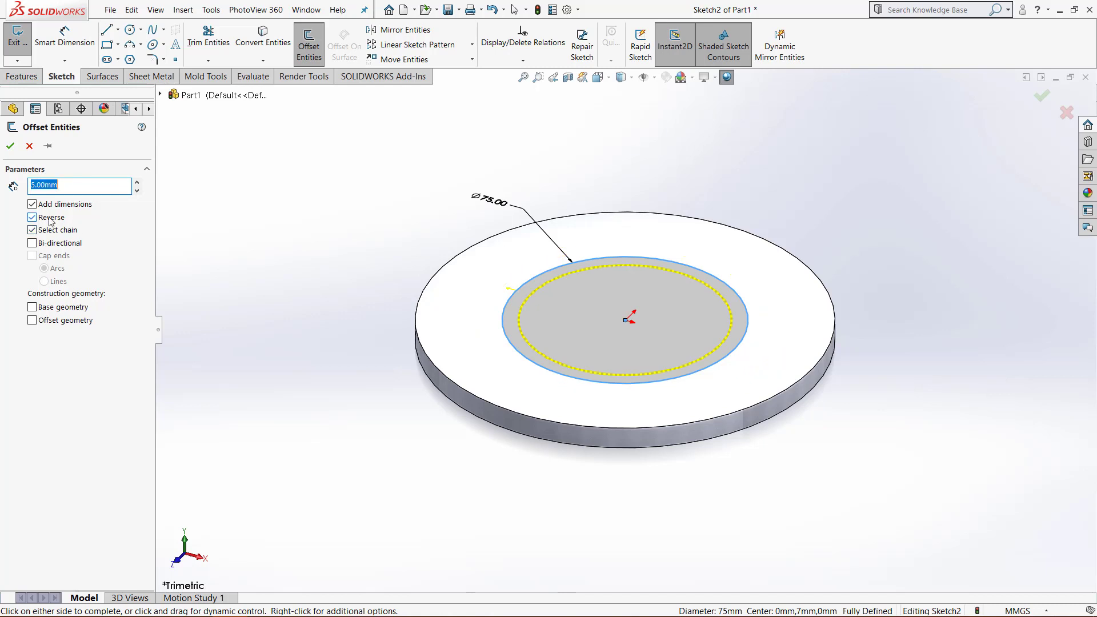
pyautogui.click(10, 147)
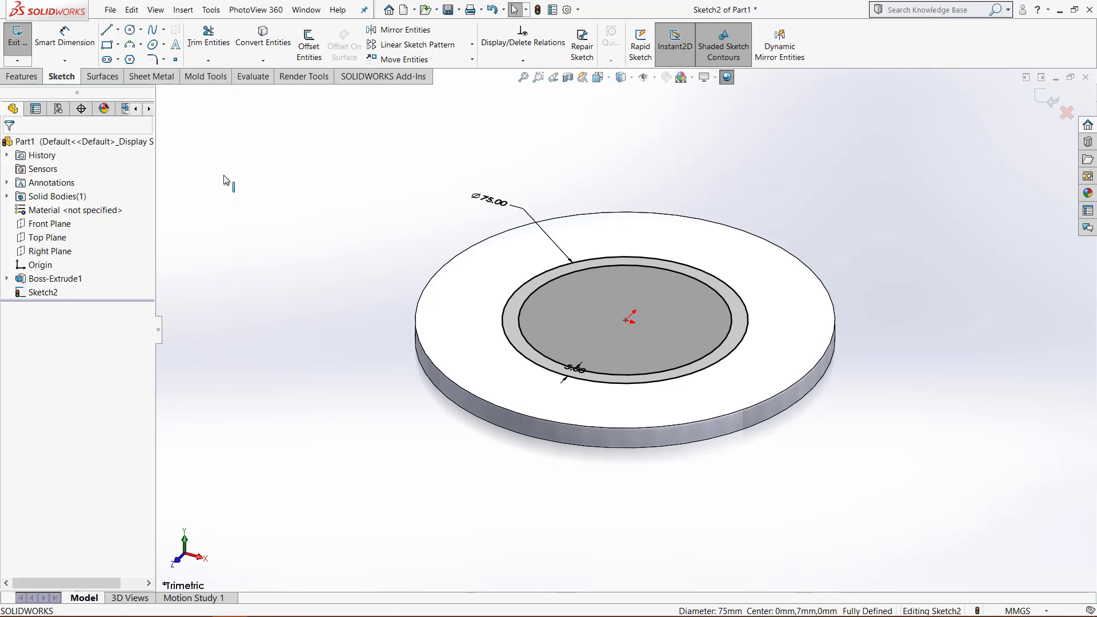
# Extrude the ring profile 12 mm into a hollow collar and select its Sketch2.
pyautogui.click(22, 76)
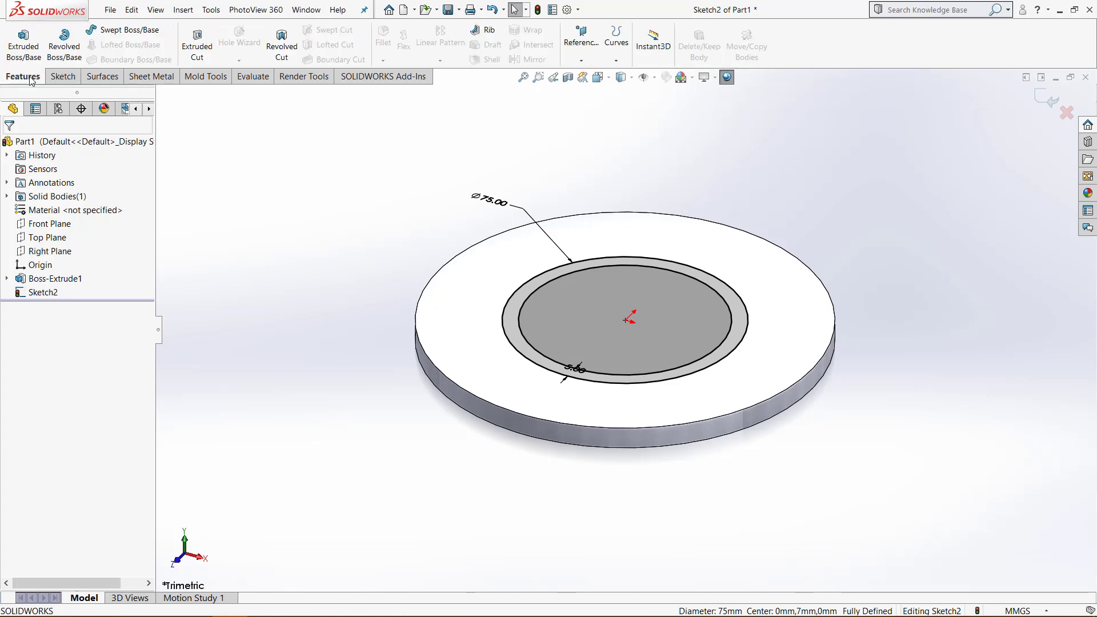
pyautogui.click(23, 45)
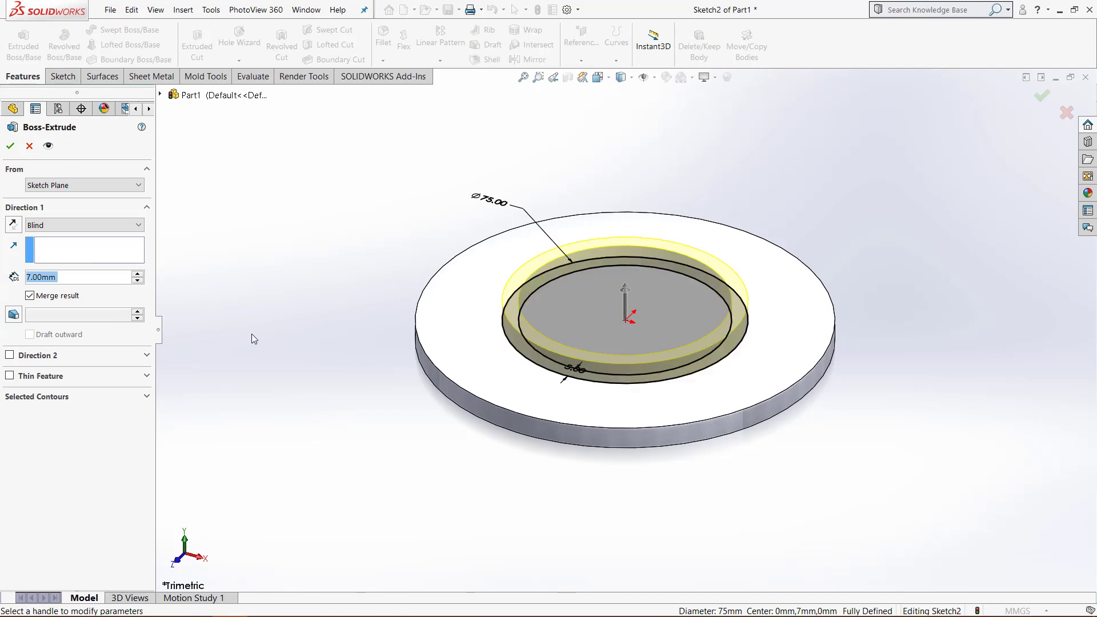
pyautogui.write('12')
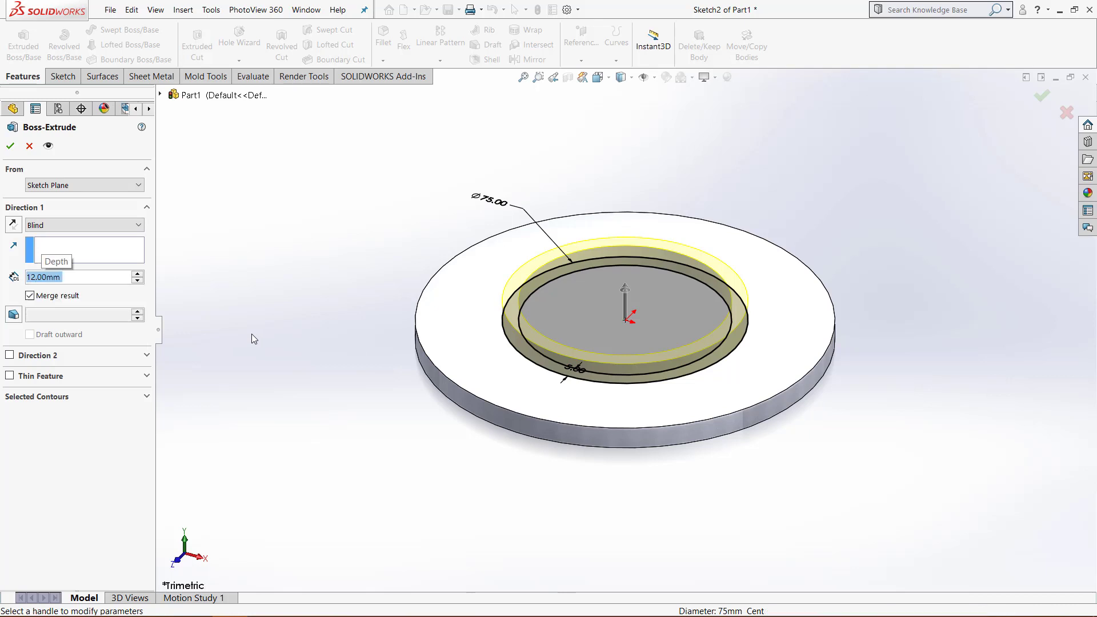
pyautogui.press('Return')
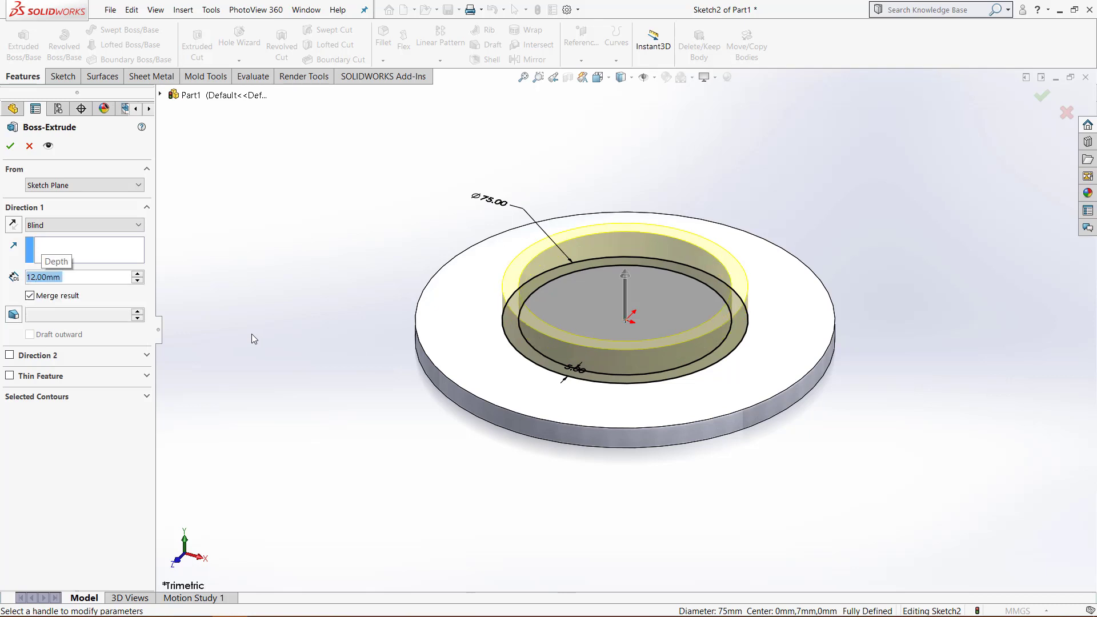
pyautogui.click(12, 146)
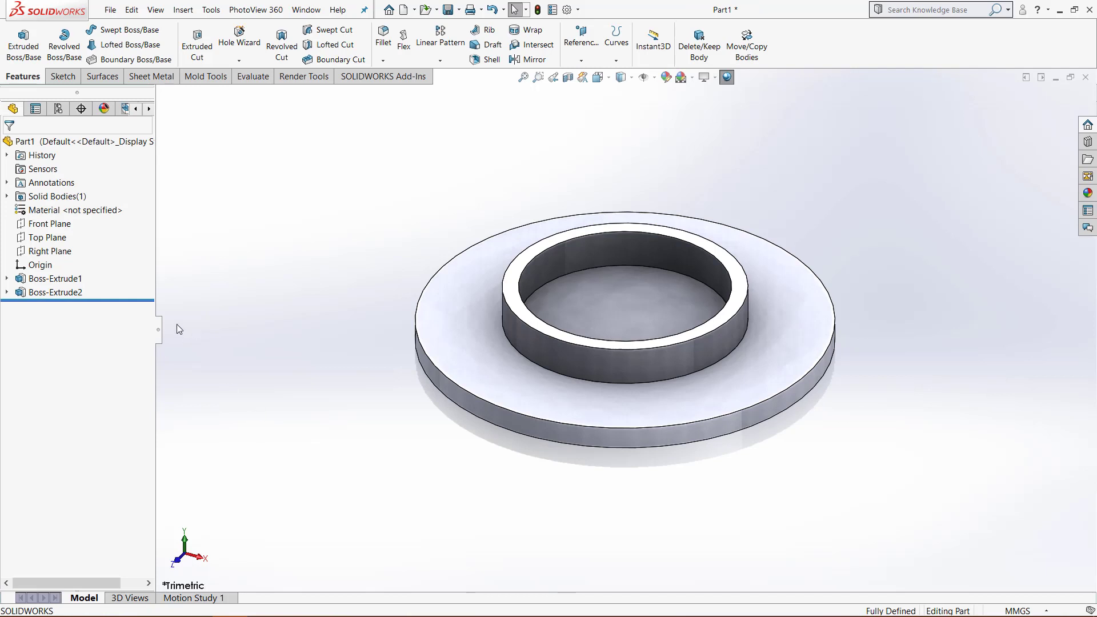
pyautogui.click(7, 293)
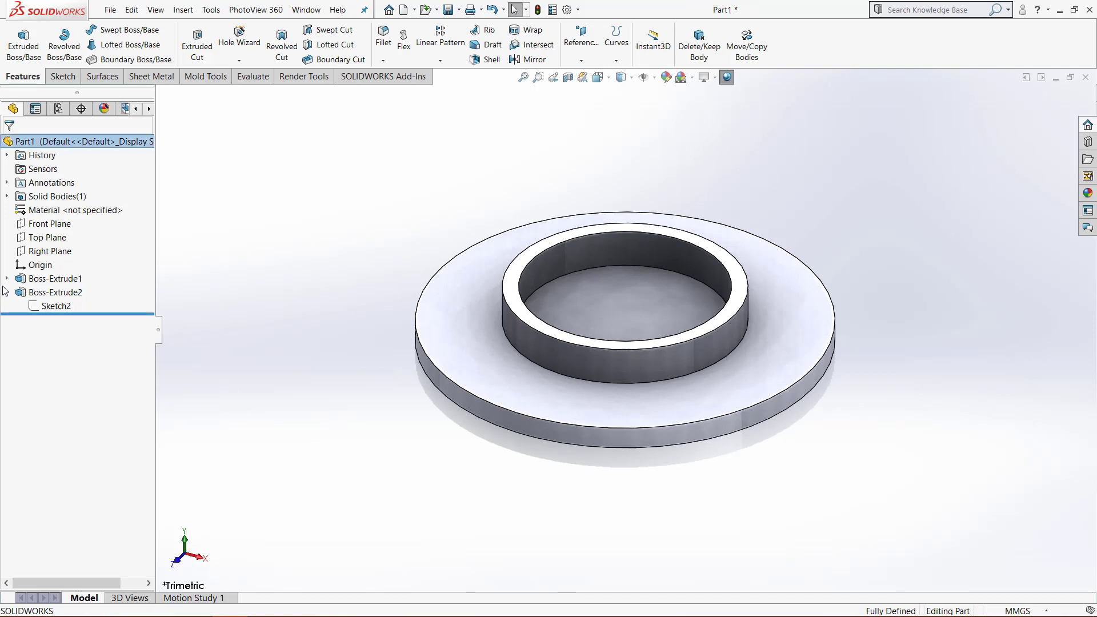
pyautogui.click(40, 307)
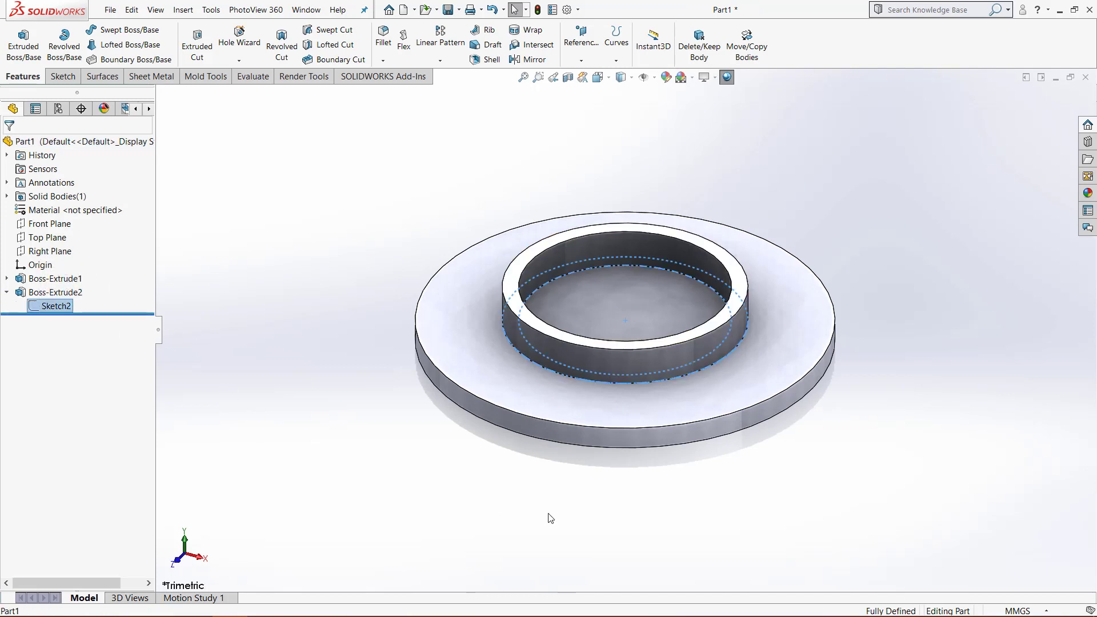
pyautogui.moveTo(547, 517)
pyautogui.mouseDown(button='middle')
pyautogui.moveTo(531, 425)
pyautogui.moveTo(546, 519)
pyautogui.mouseUp(button='middle')
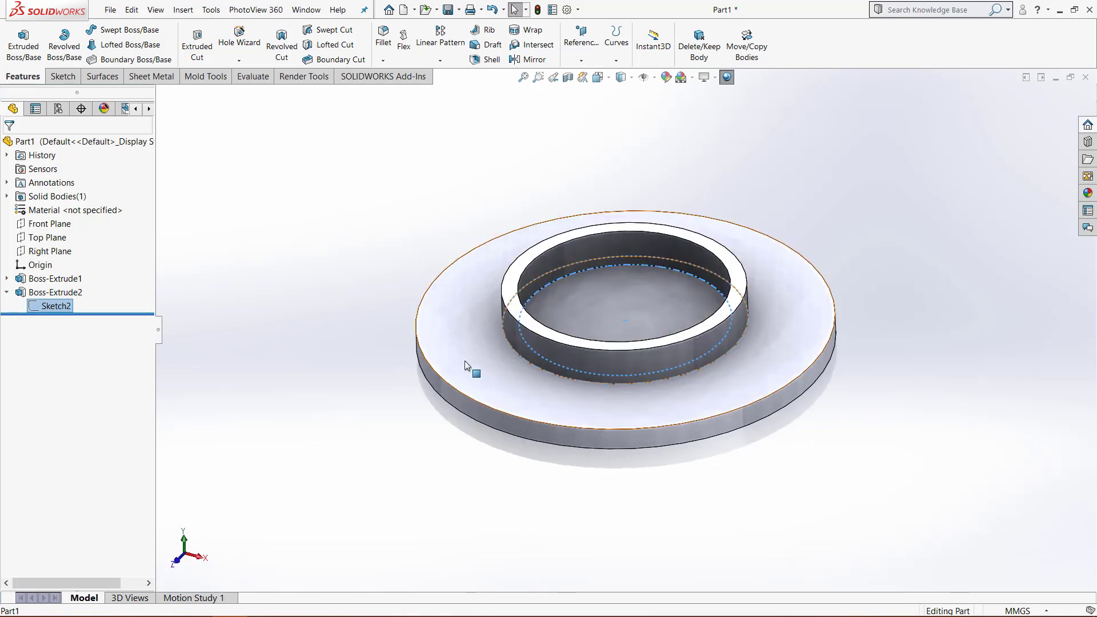
pyautogui.click(359, 357)
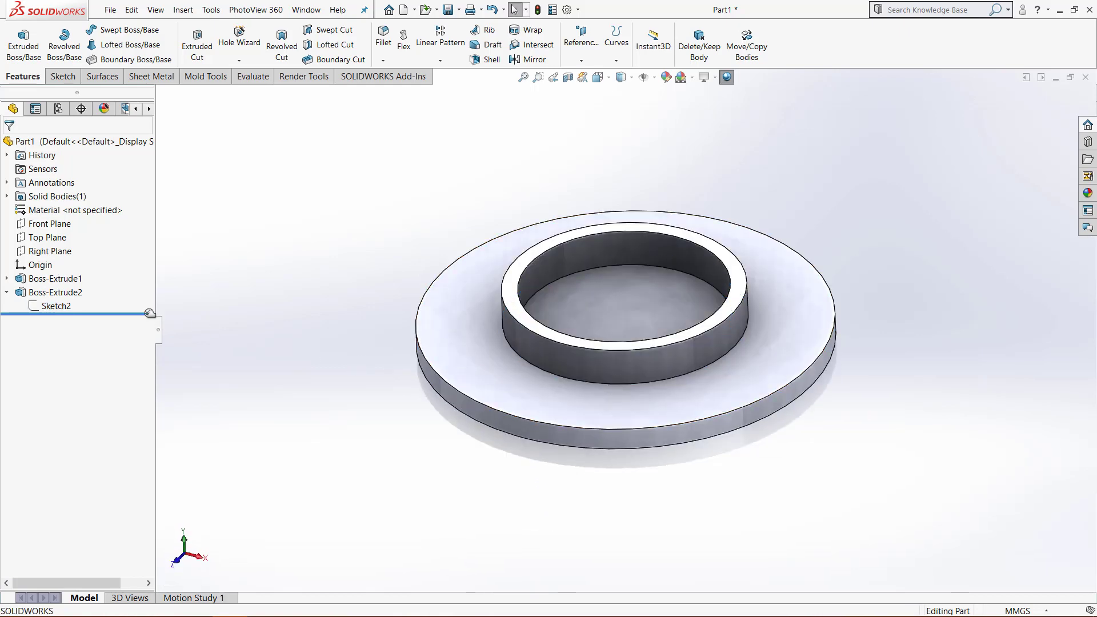
pyautogui.click(35, 280)
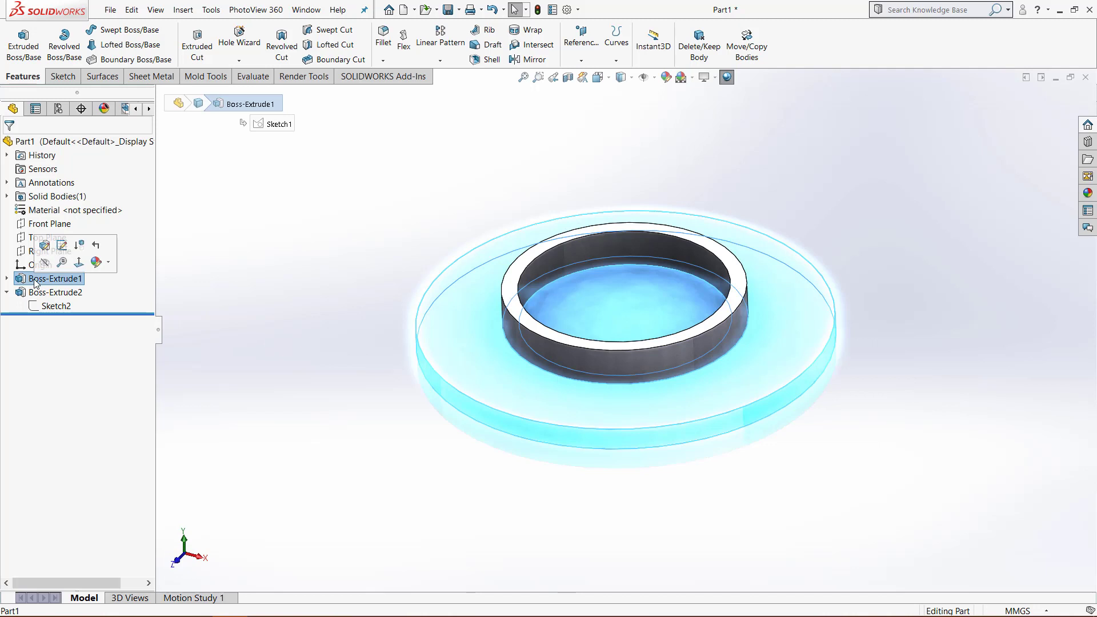
pyautogui.rightClick(35, 280)
pyautogui.click(45, 245)
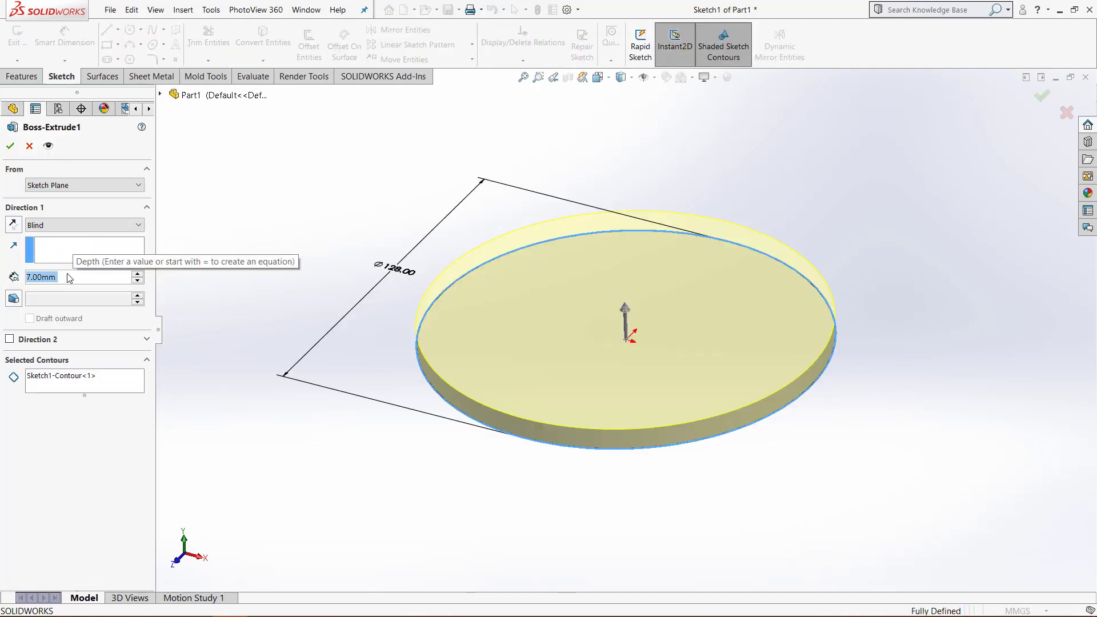
pyautogui.write('15')
pyautogui.press('Return')
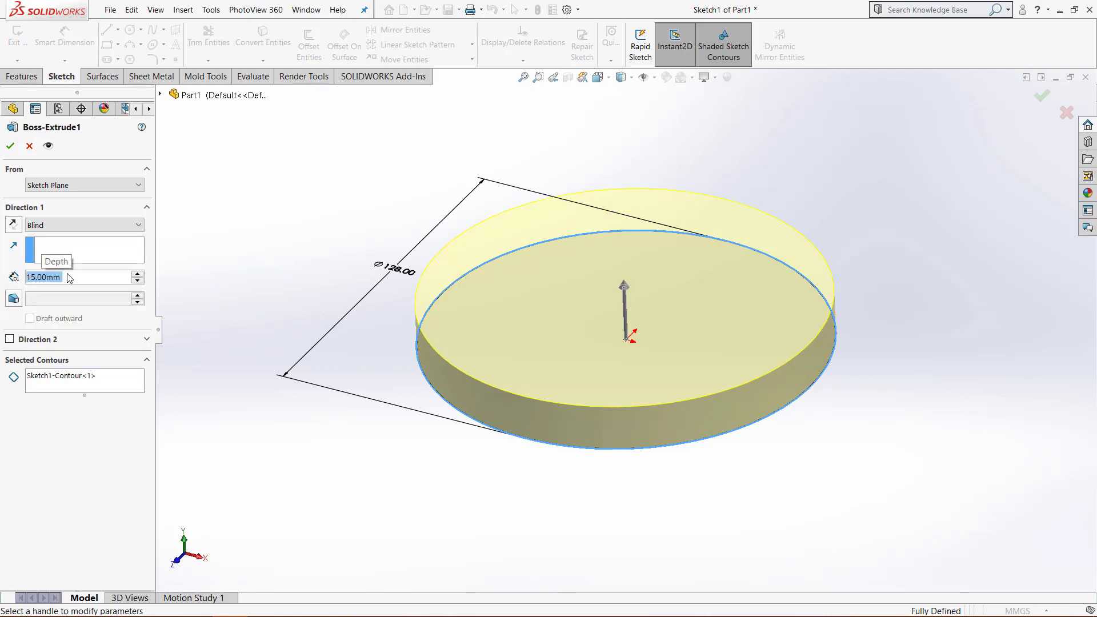
pyautogui.click(10, 146)
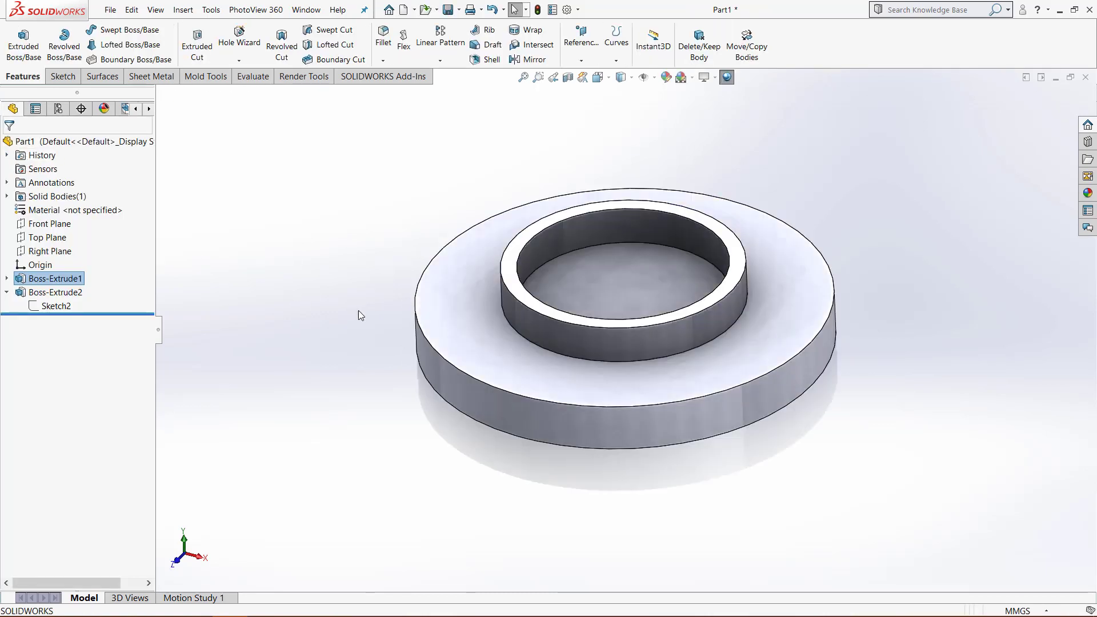
pyautogui.click(53, 306)
pyautogui.moveTo(603, 398); pyautogui.dragTo(573, 350, button='middle')
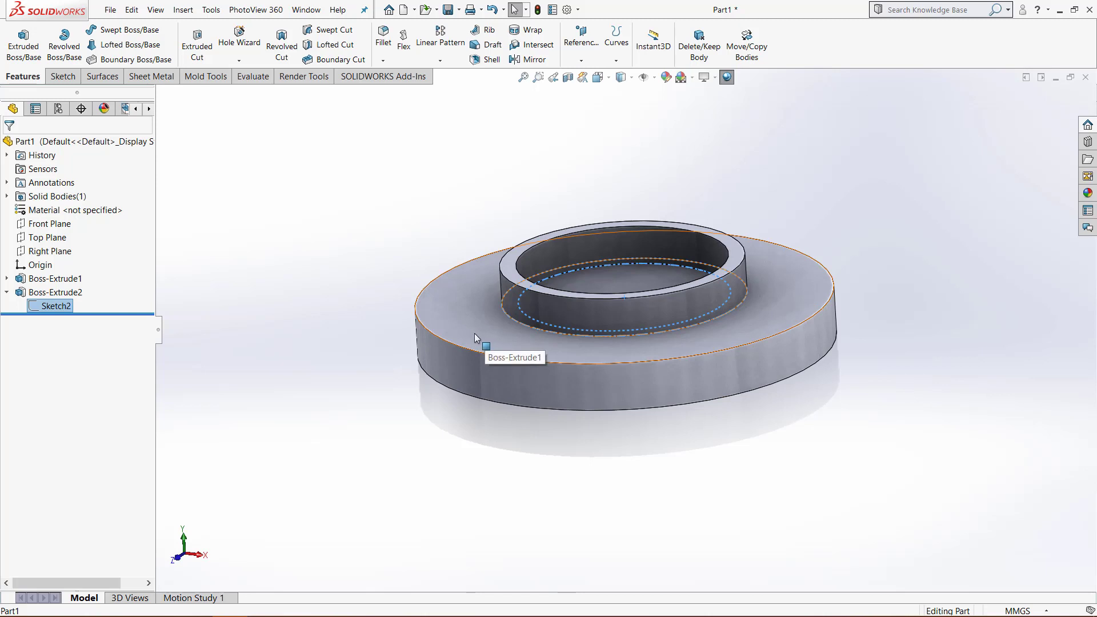
pyautogui.click(56, 279)
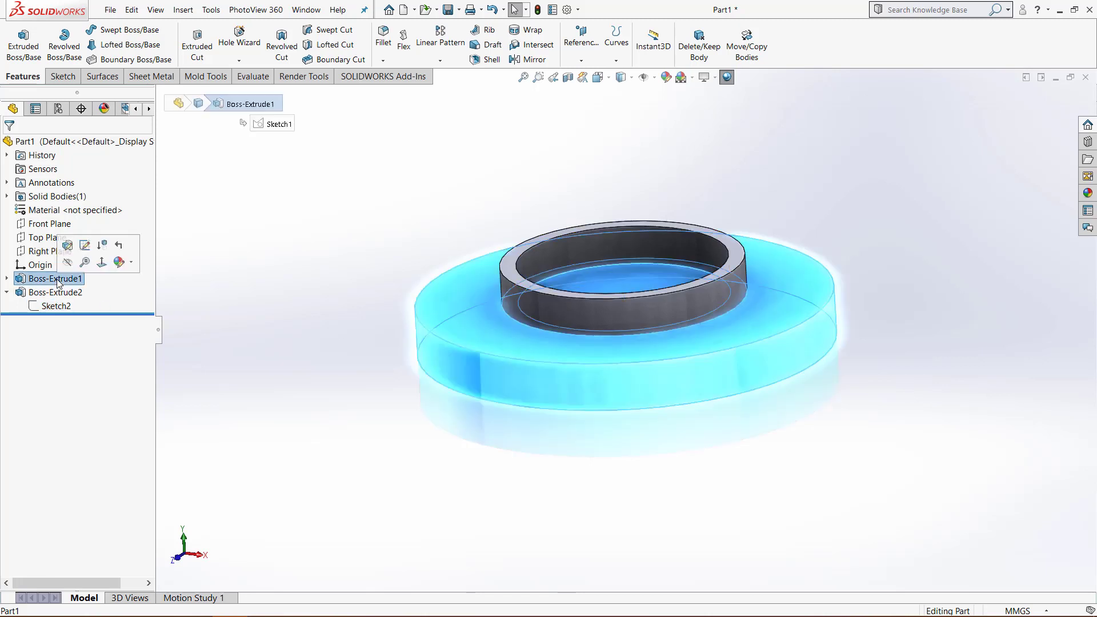
pyautogui.click(78, 247)
pyautogui.write('7')
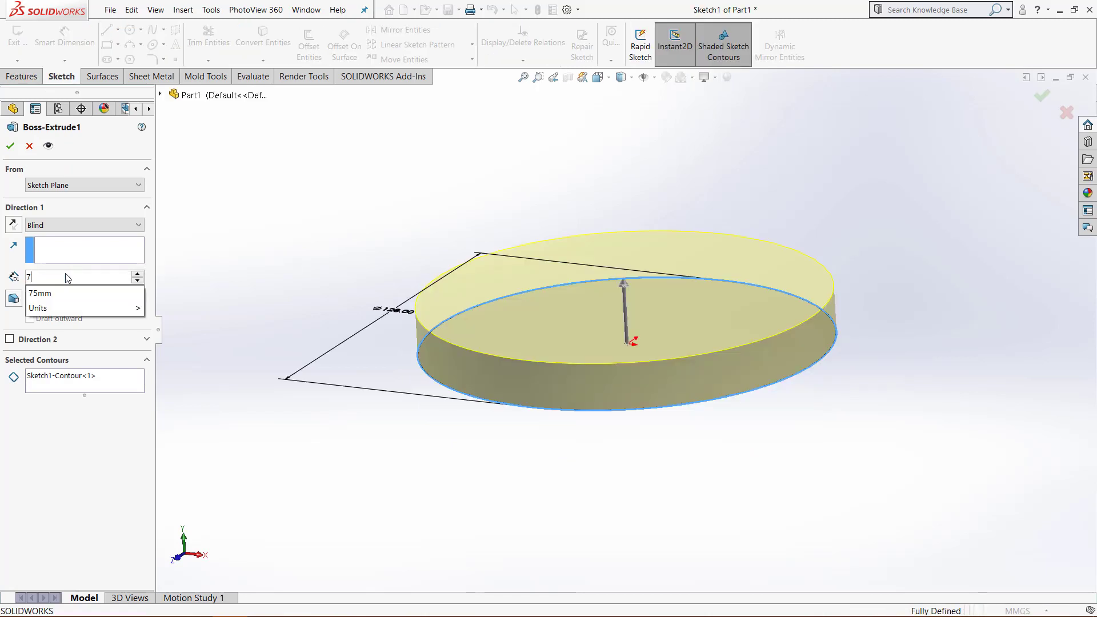
pyautogui.press('Return')
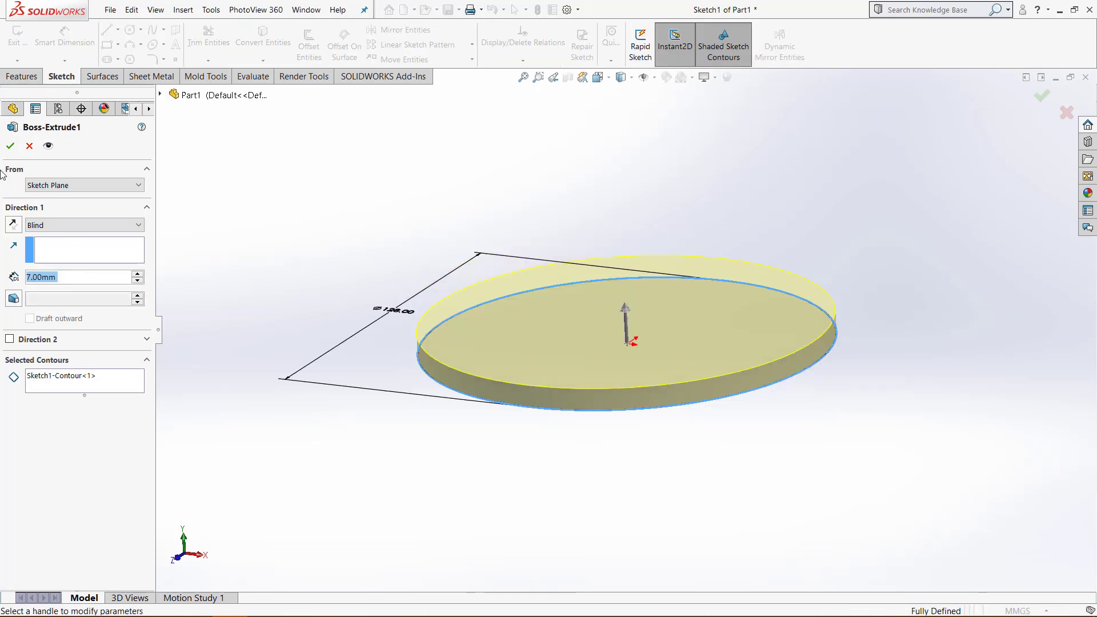
pyautogui.click(10, 146)
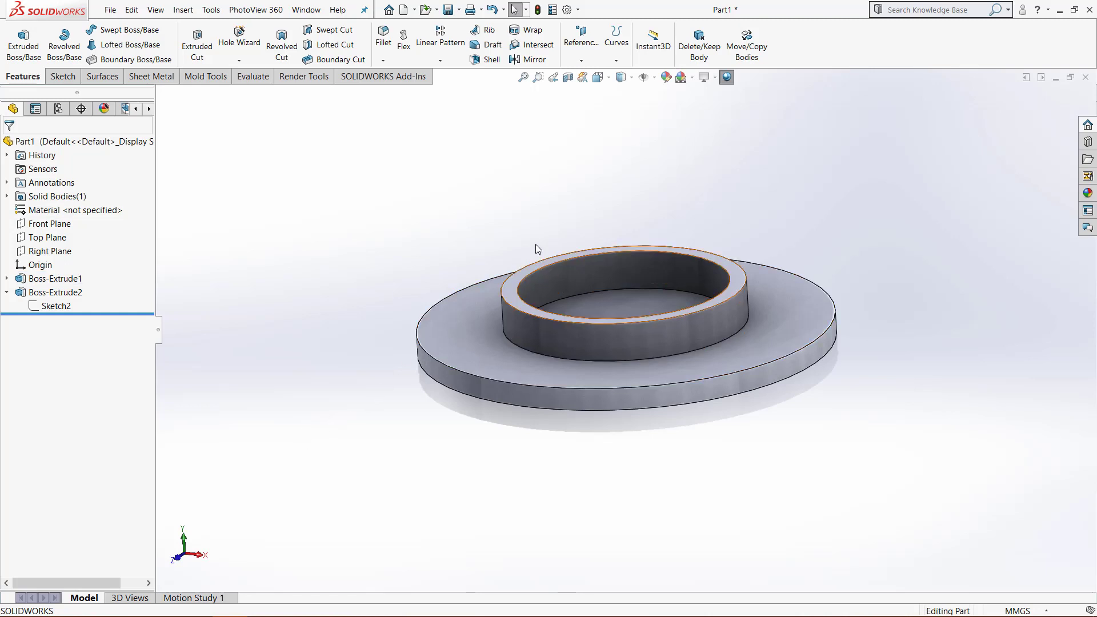
# Start a sketch on the recessed face inside the collar and draw an origin-centred circle.
pyautogui.click(63, 76)
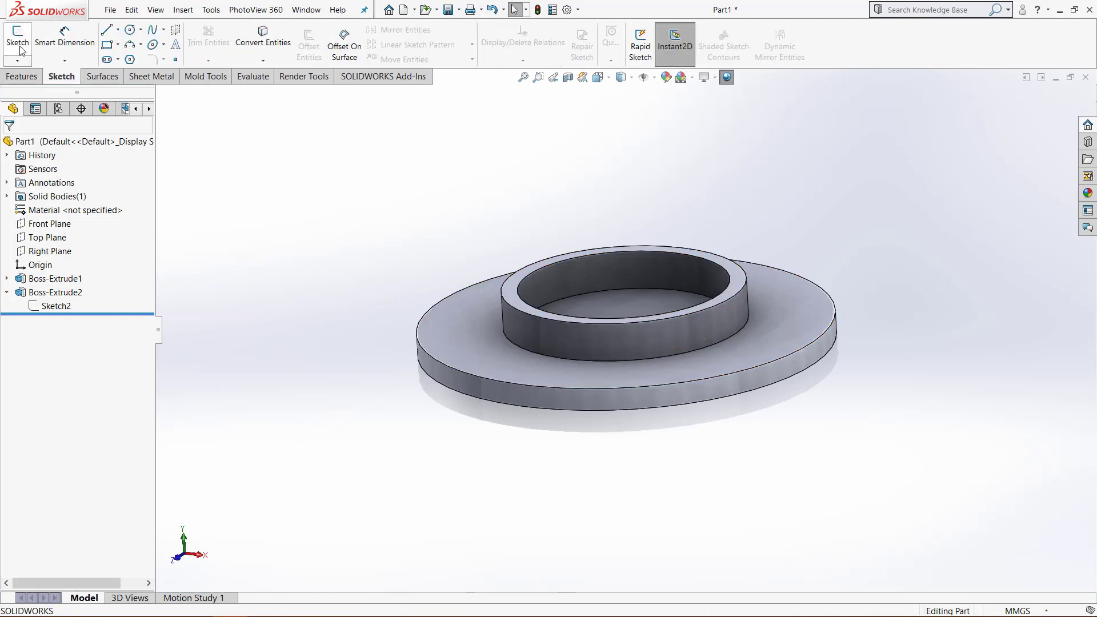
pyautogui.click(19, 46)
pyautogui.click(623, 305)
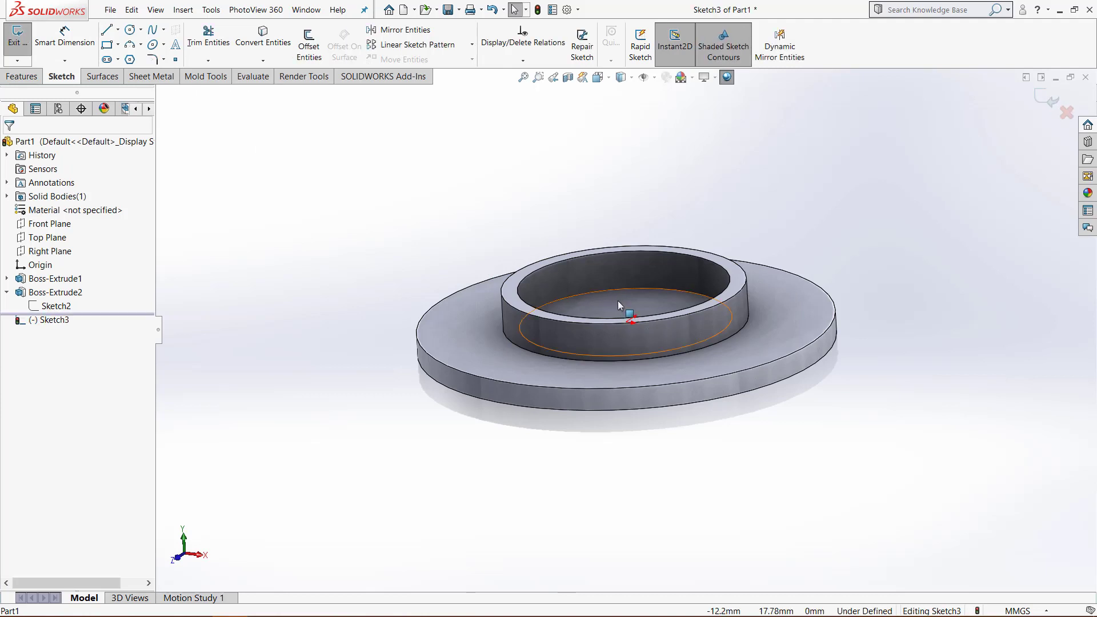
pyautogui.hotkey('ctrl', '8')
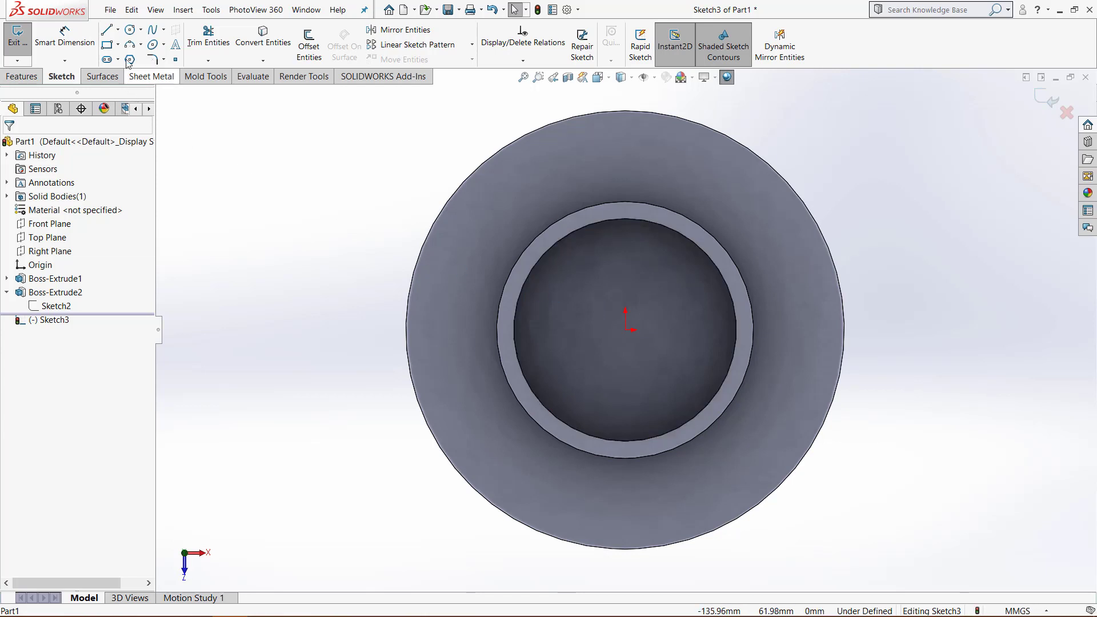
pyautogui.click(130, 29)
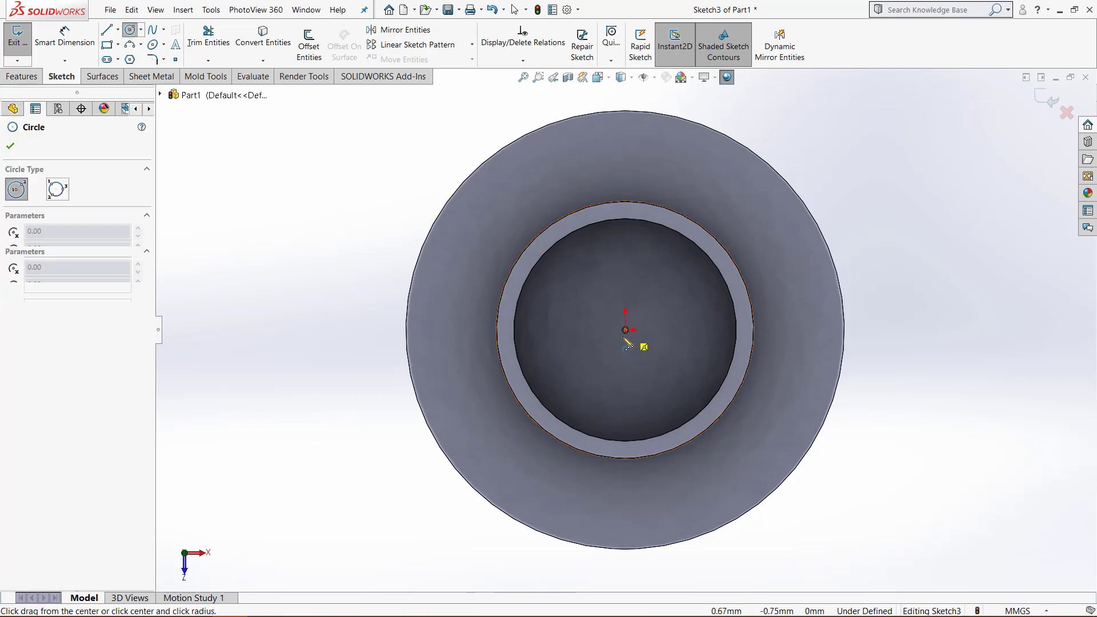
pyautogui.click(625, 330)
pyautogui.click(563, 371)
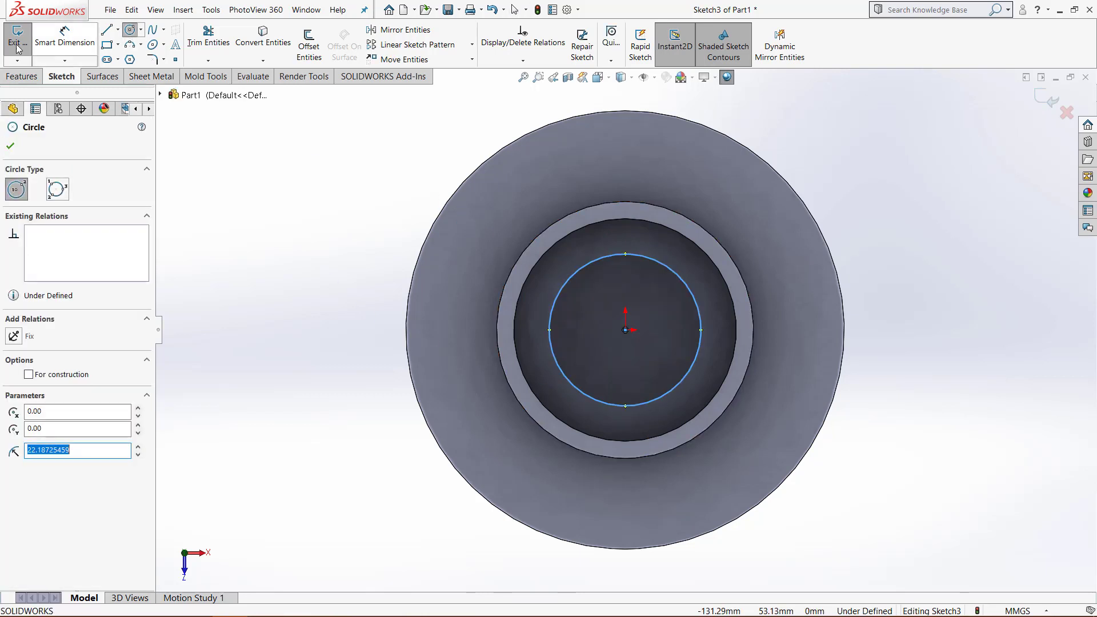
# Dimension the new circle to a 25 mm diameter.
pyautogui.click(65, 35)
pyautogui.click(571, 280)
pyautogui.click(561, 208)
pyautogui.write('25')
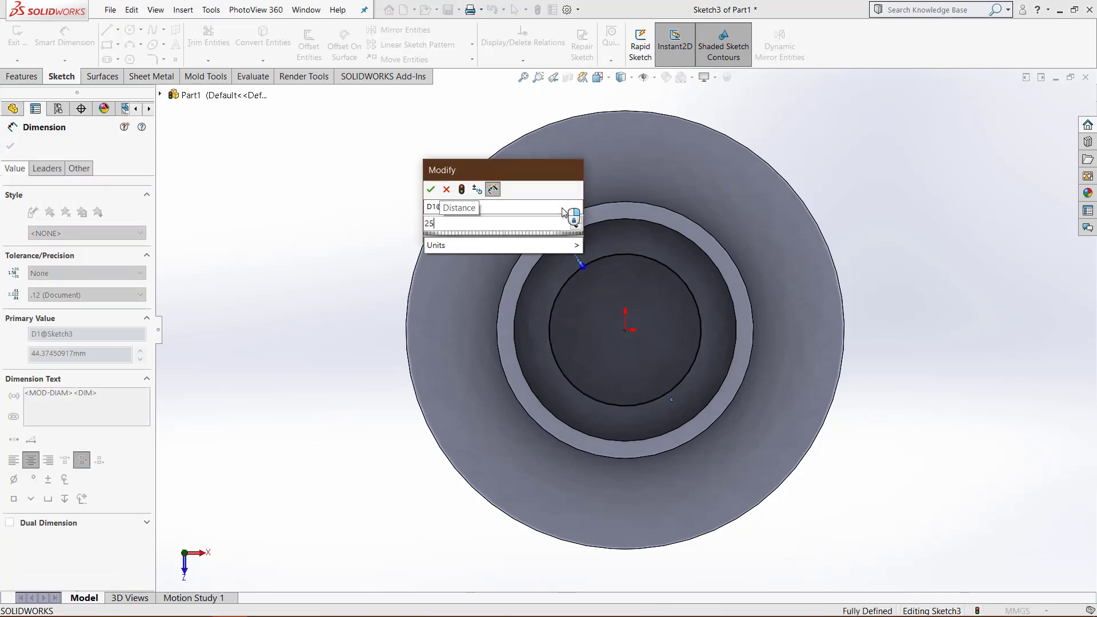
pyautogui.press('Return')
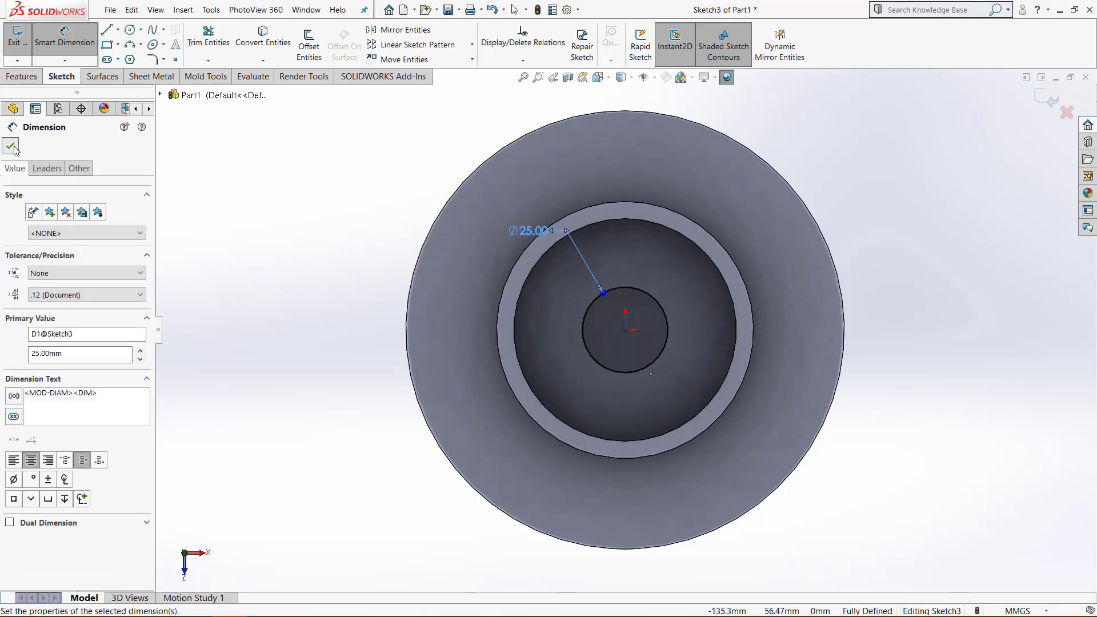
pyautogui.click(10, 147)
pyautogui.click(34, 78)
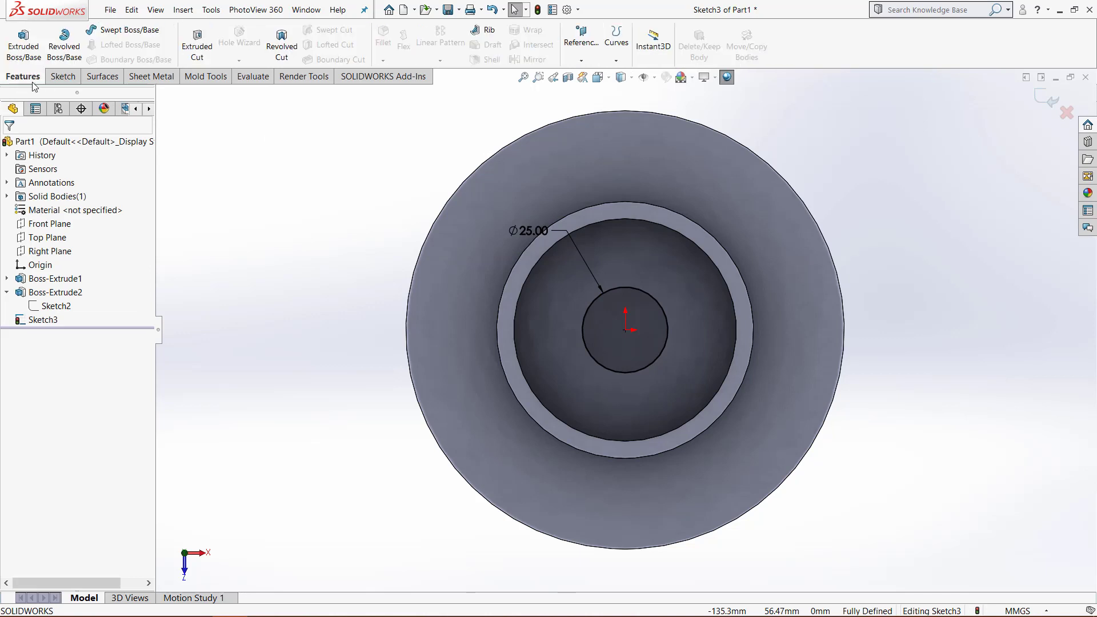
# Cut the Ø25 circle Through All to make a centre hole through the part.
pyautogui.click(203, 53)
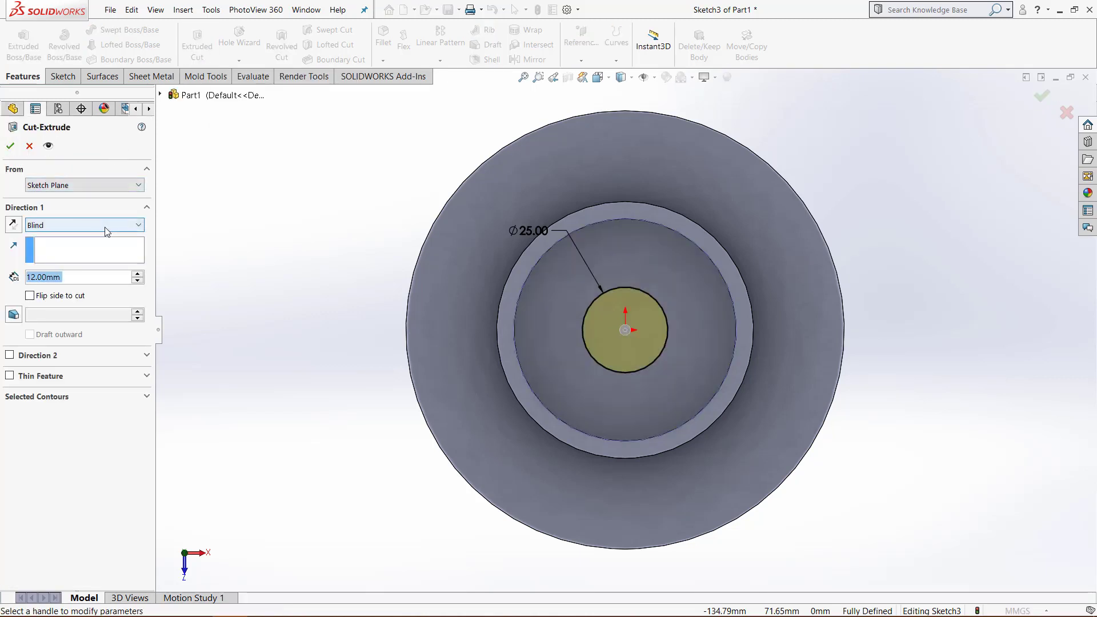
pyautogui.click(104, 226)
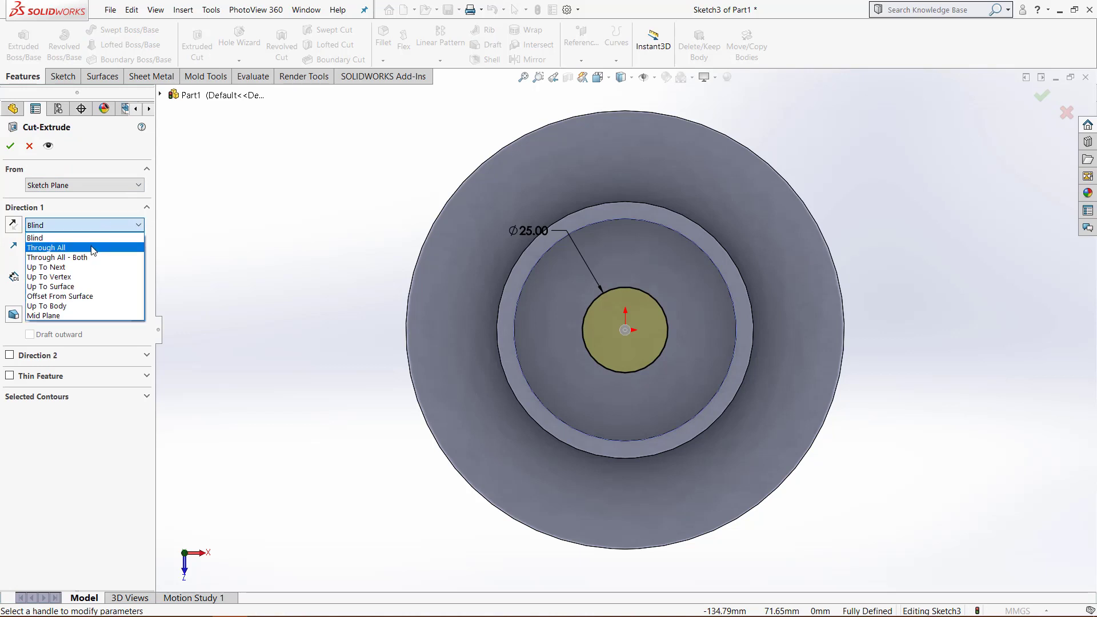
pyautogui.click(92, 250)
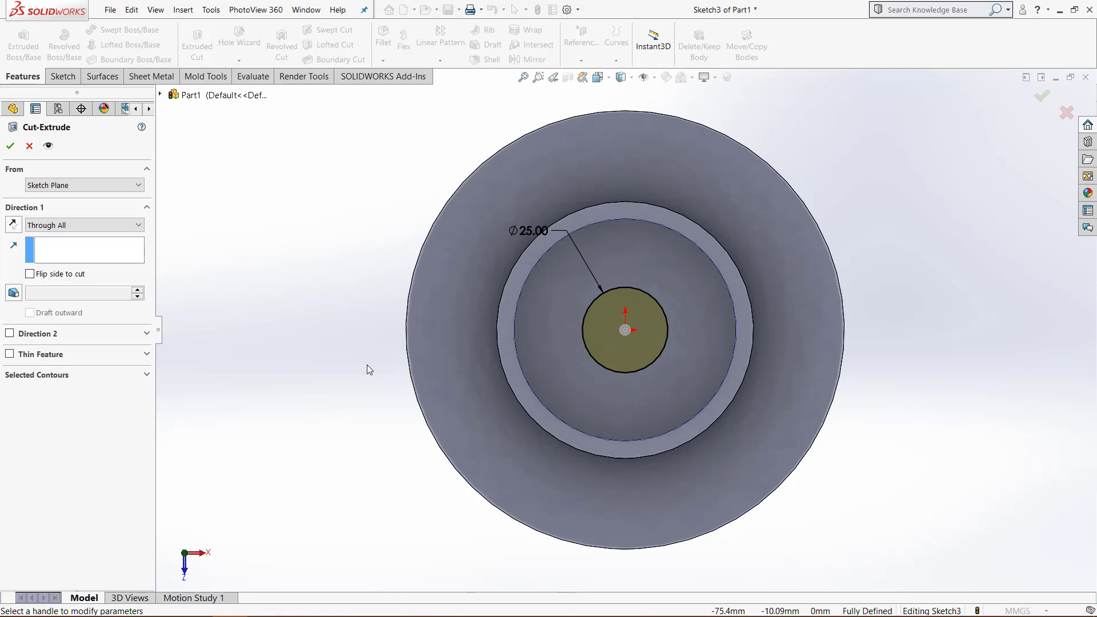
pyautogui.press('Return')
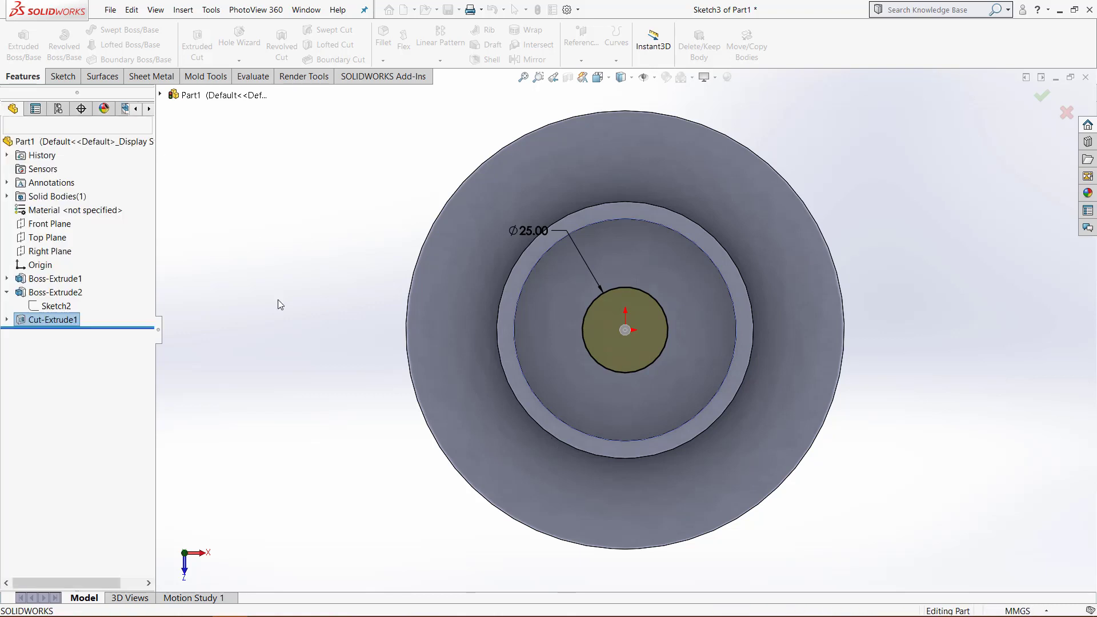
pyautogui.click(322, 430)
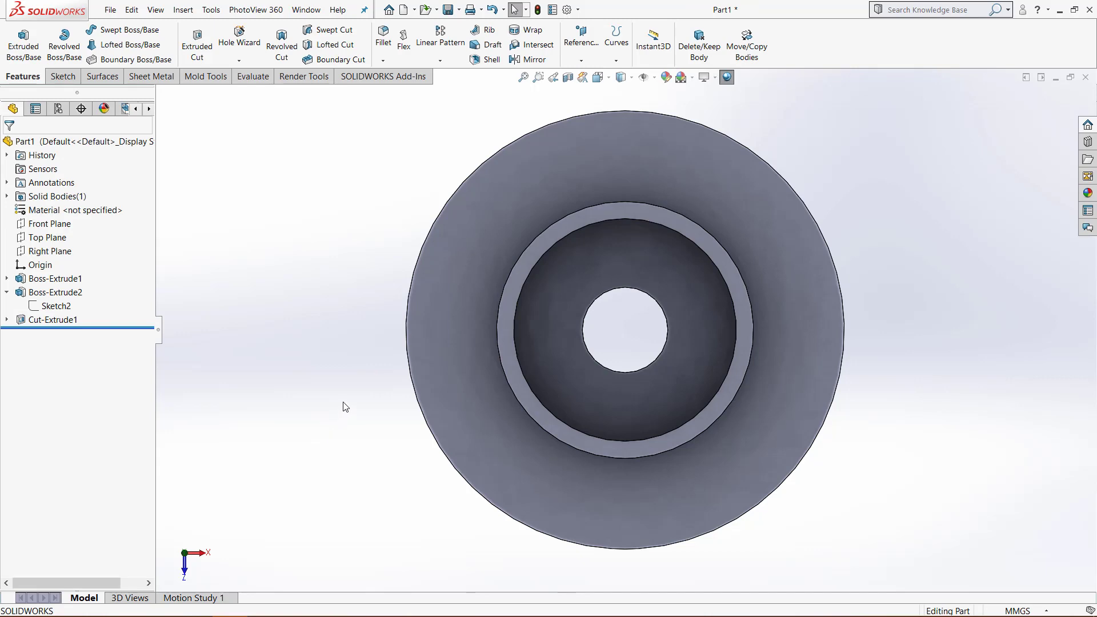
pyautogui.hotkey('ctrl', '7')
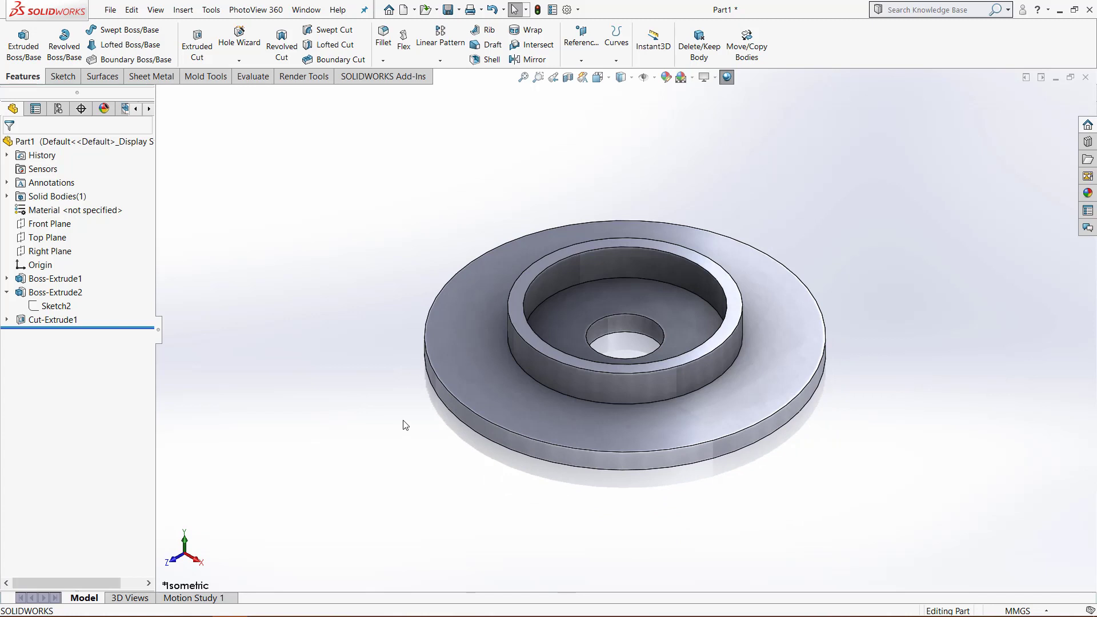
# Start a new sketch on the recessed face, viewed normal to it.
pyautogui.click(533, 398)
pyautogui.hotkey('ctrl', '8')
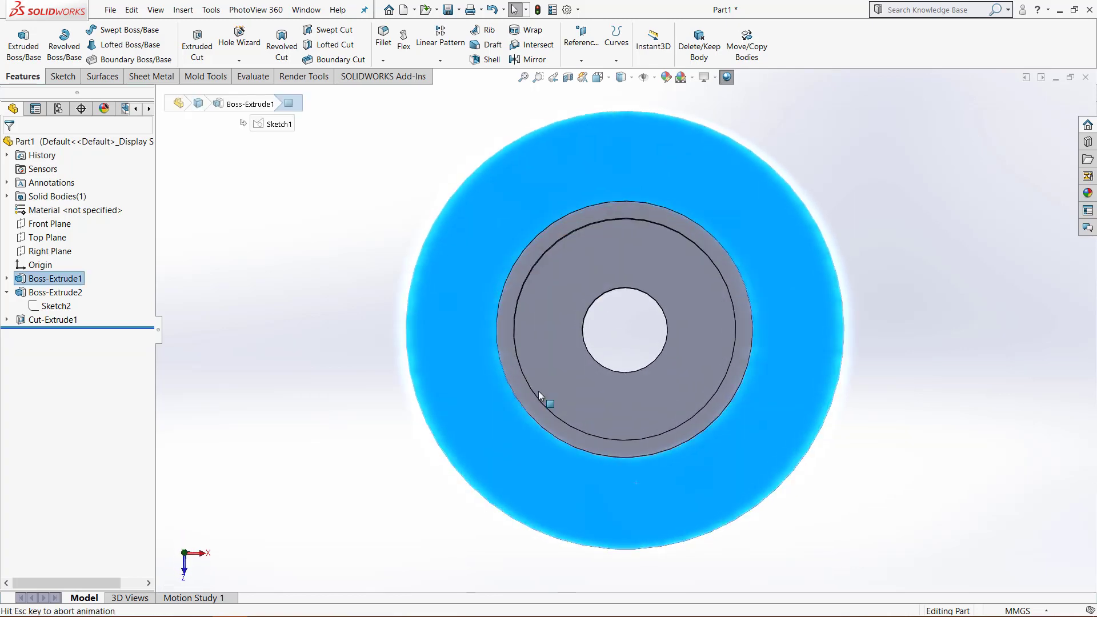
pyautogui.click(343, 303)
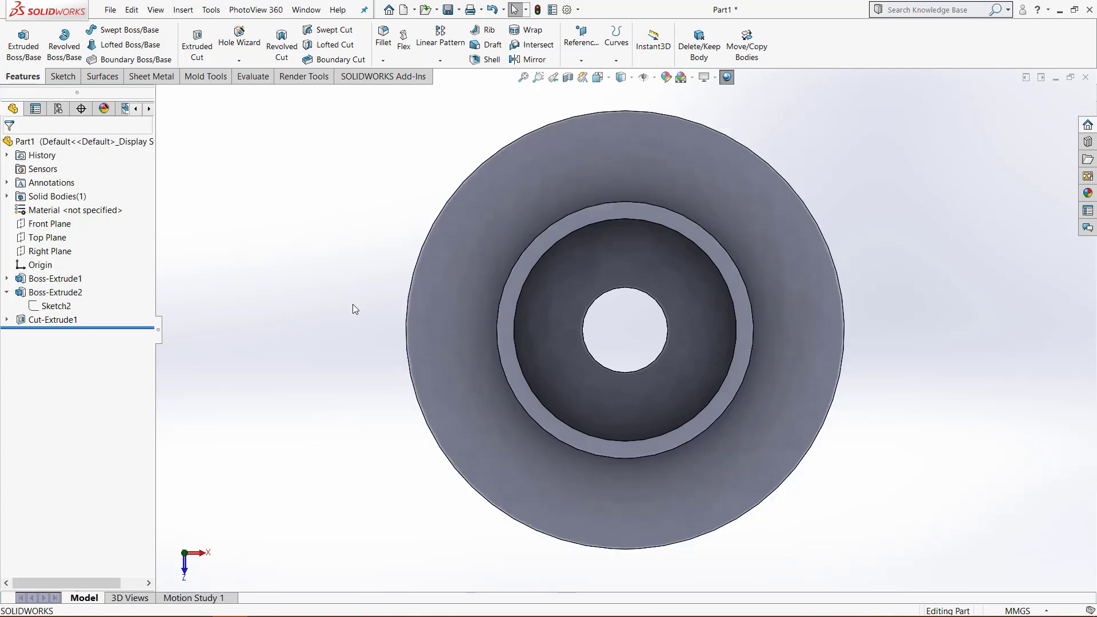
pyautogui.click(62, 76)
pyautogui.click(18, 35)
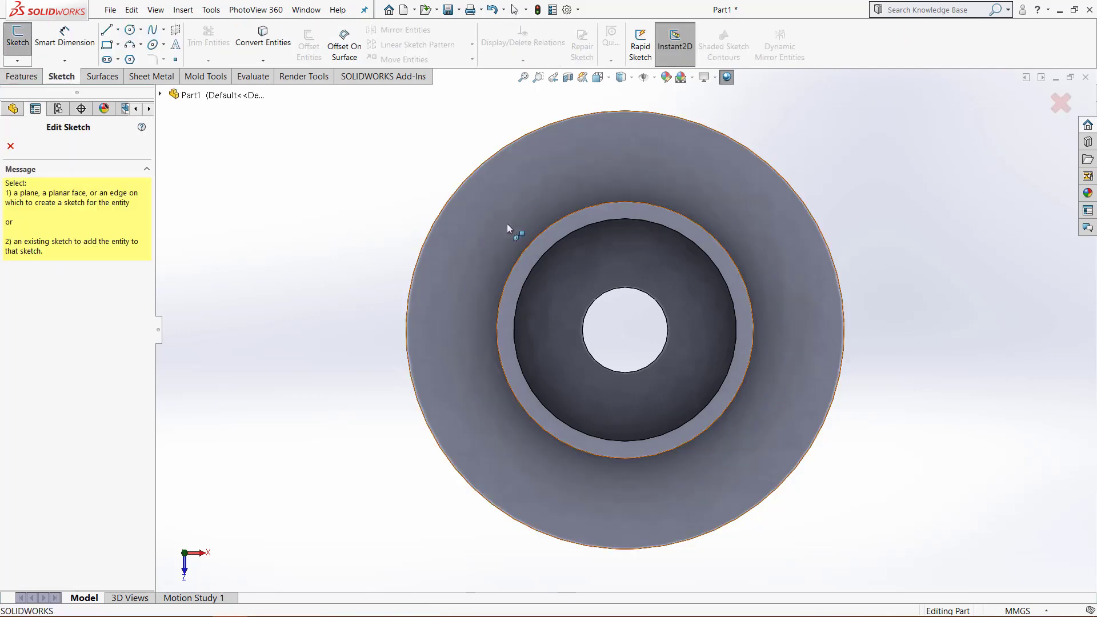
pyautogui.click(621, 261)
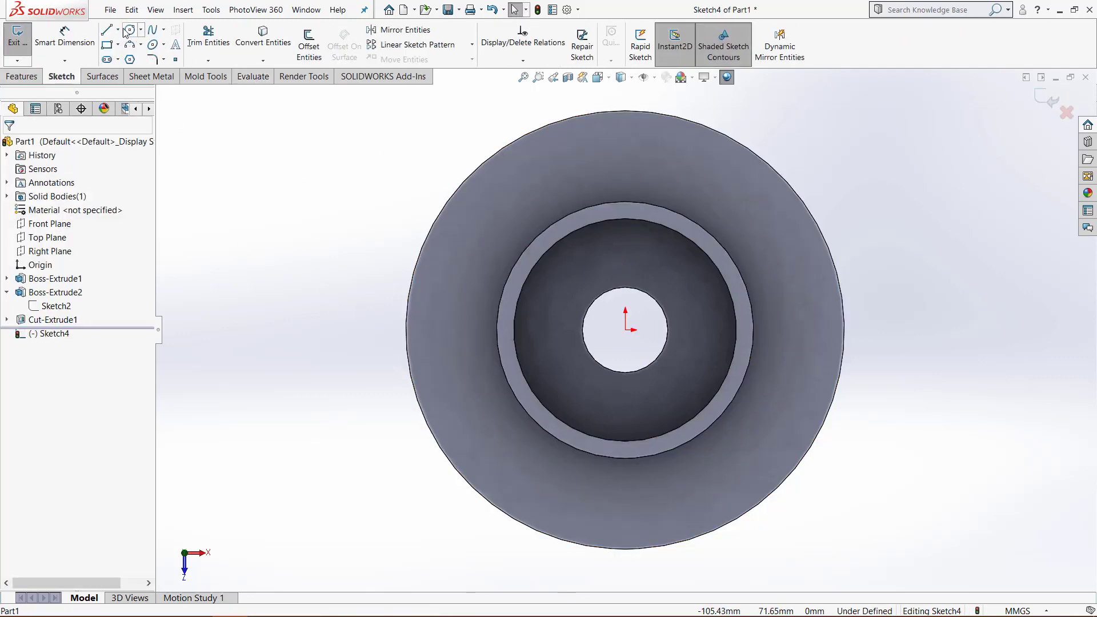
# Draw a vertical line up from the origin and a circle centred at its top end.
pyautogui.click(106, 29)
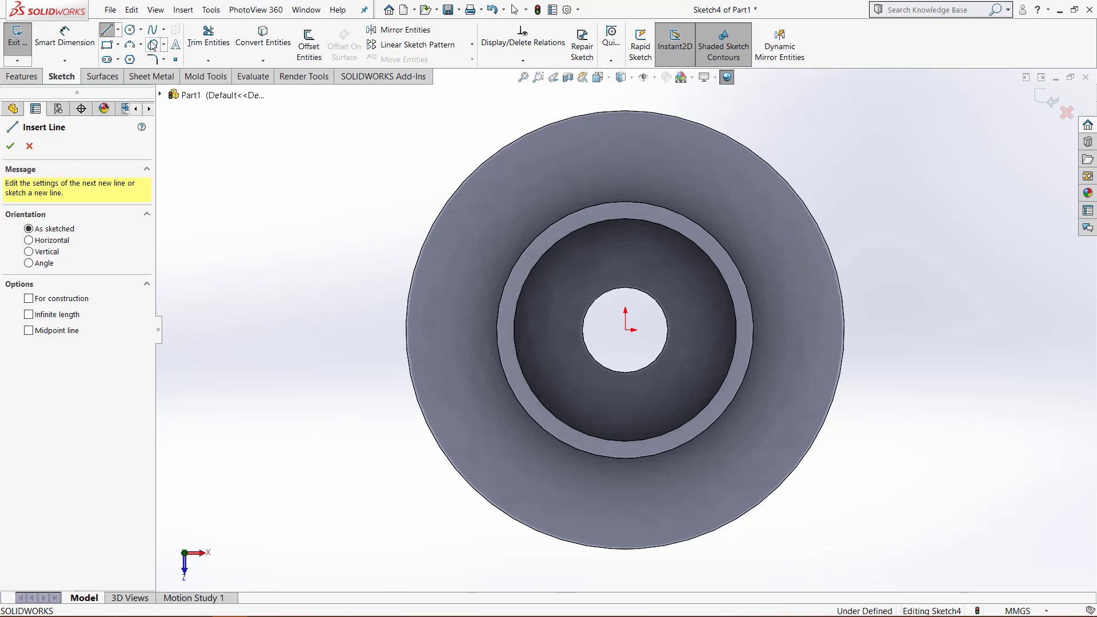
pyautogui.click(626, 330)
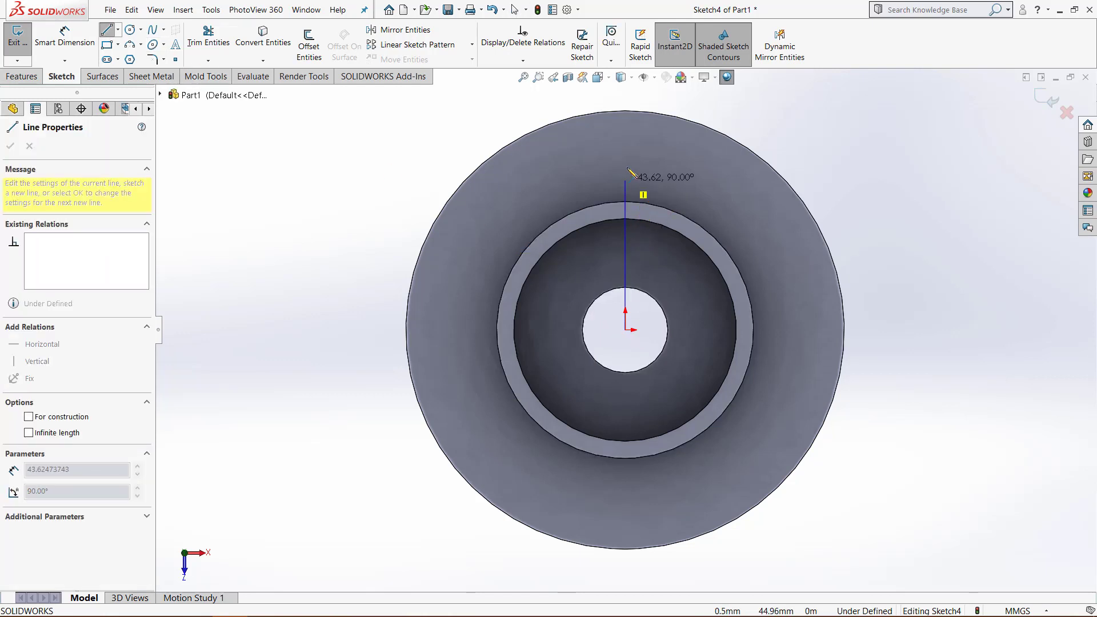
pyautogui.click(626, 160)
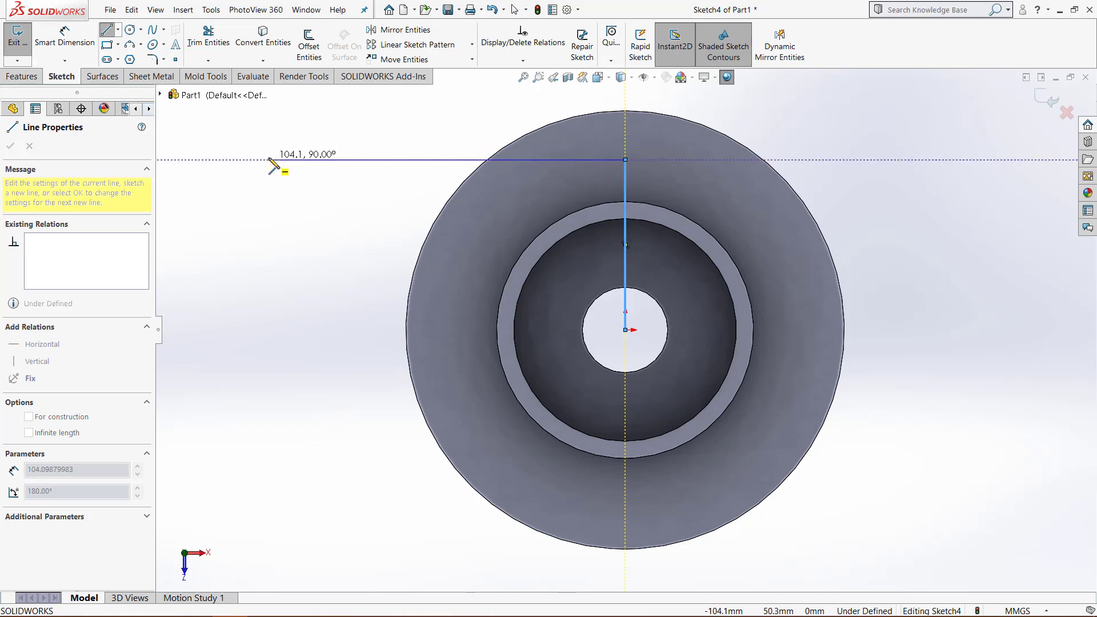
pyautogui.press('Escape')
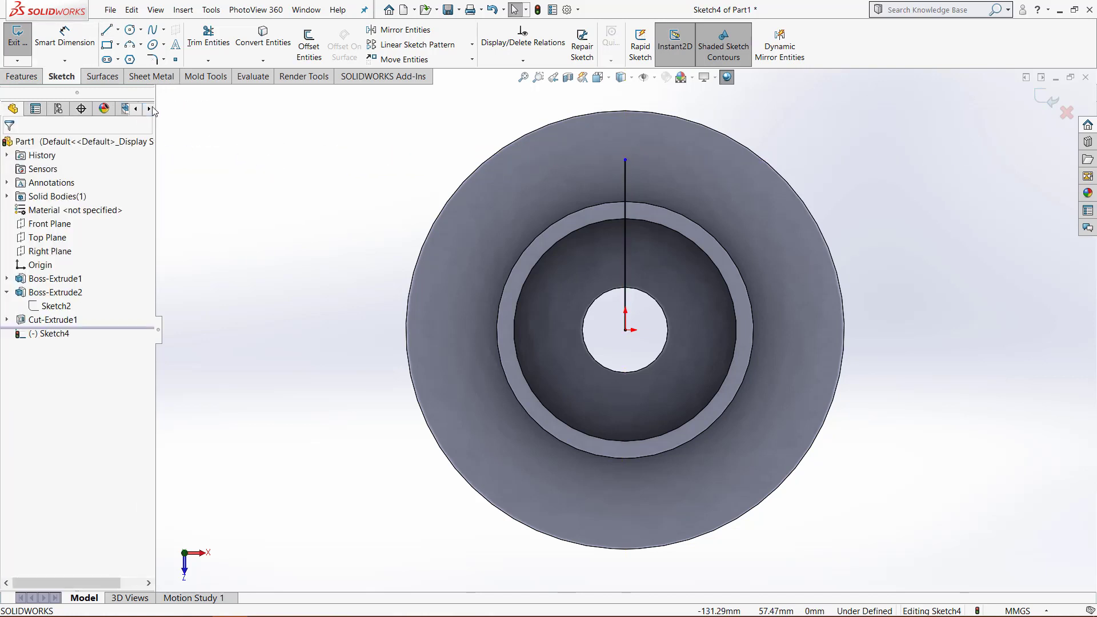
pyautogui.click(131, 30)
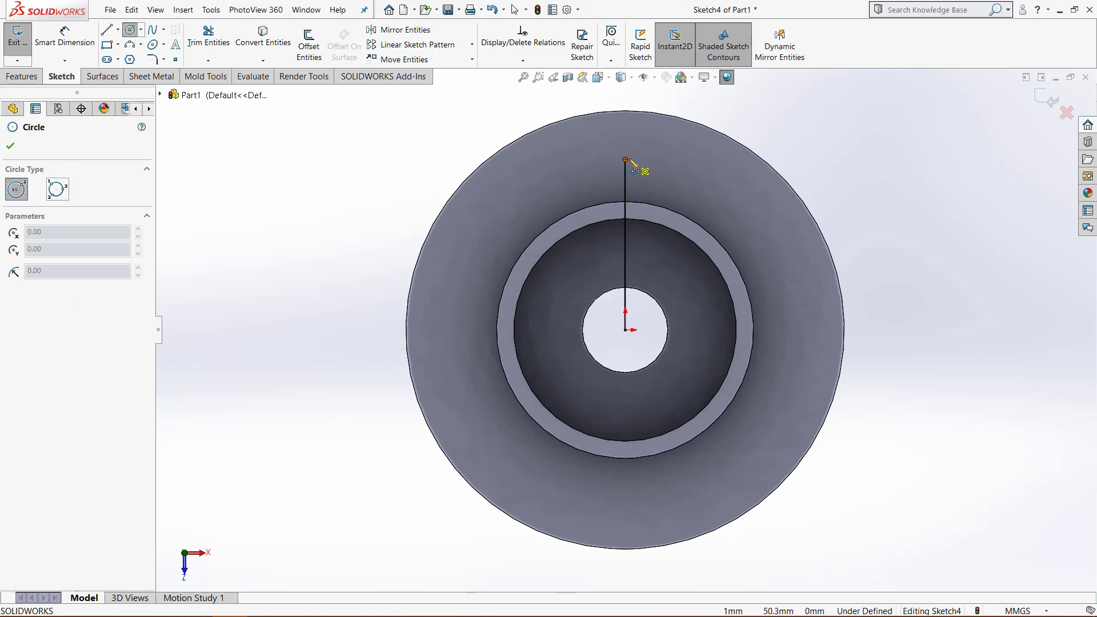
pyautogui.click(626, 160)
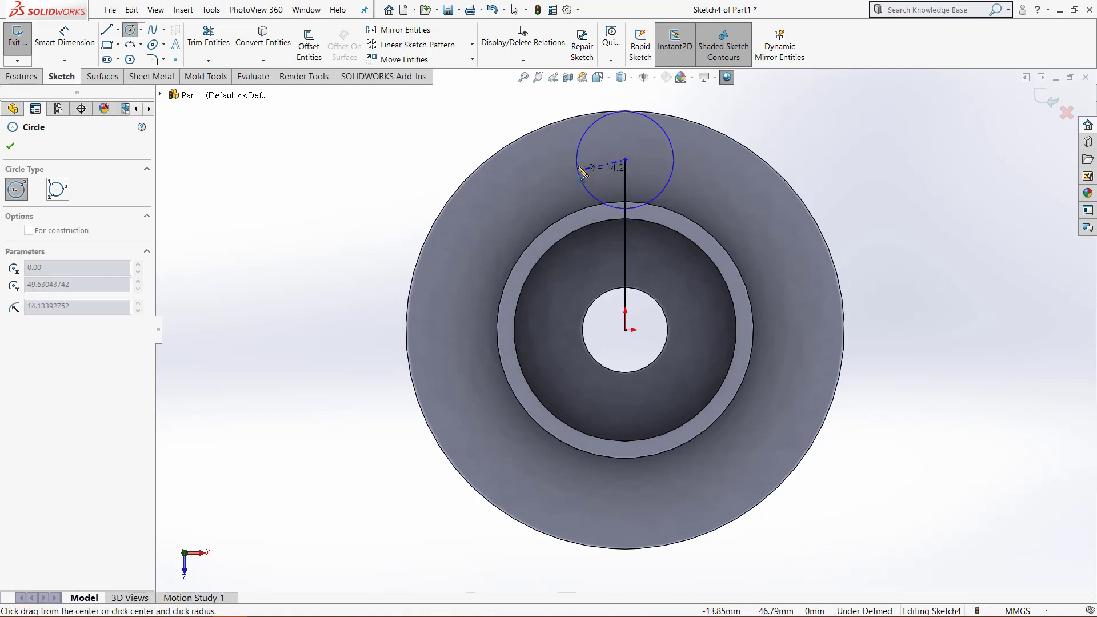
pyautogui.click(587, 173)
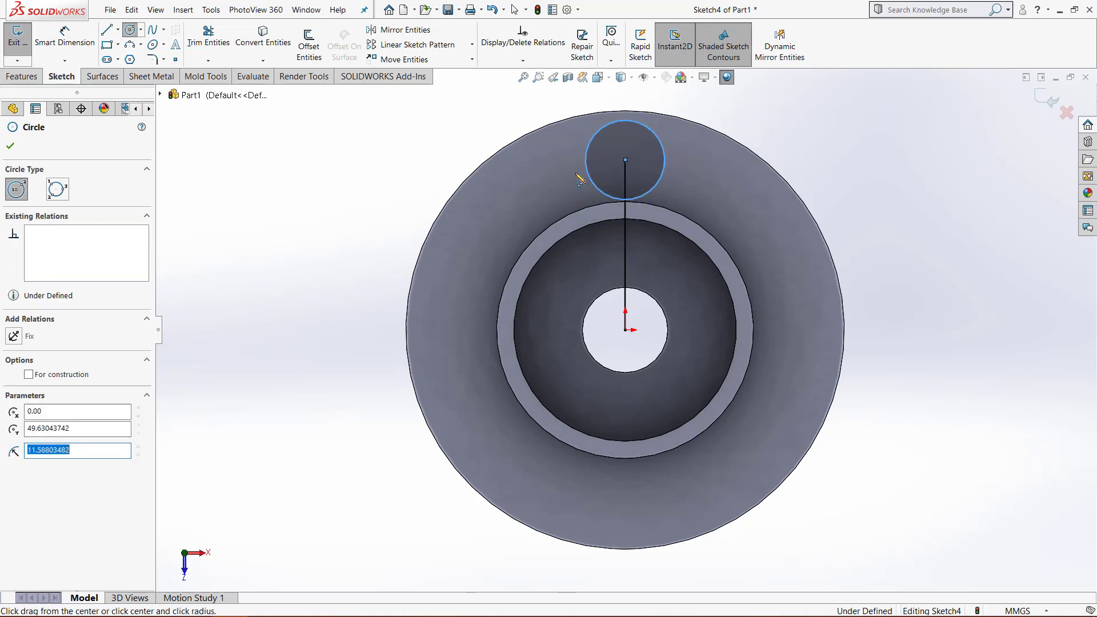
pyautogui.click(11, 146)
# Dimension the circle to a 27 mm diameter.
pyautogui.click(91, 42)
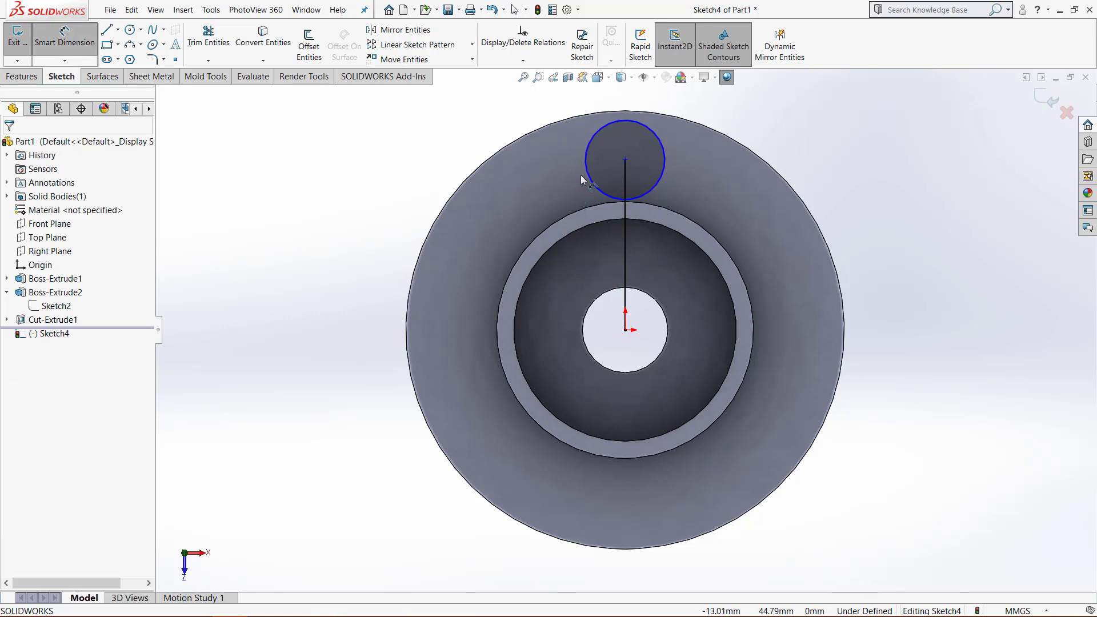
pyautogui.click(585, 156)
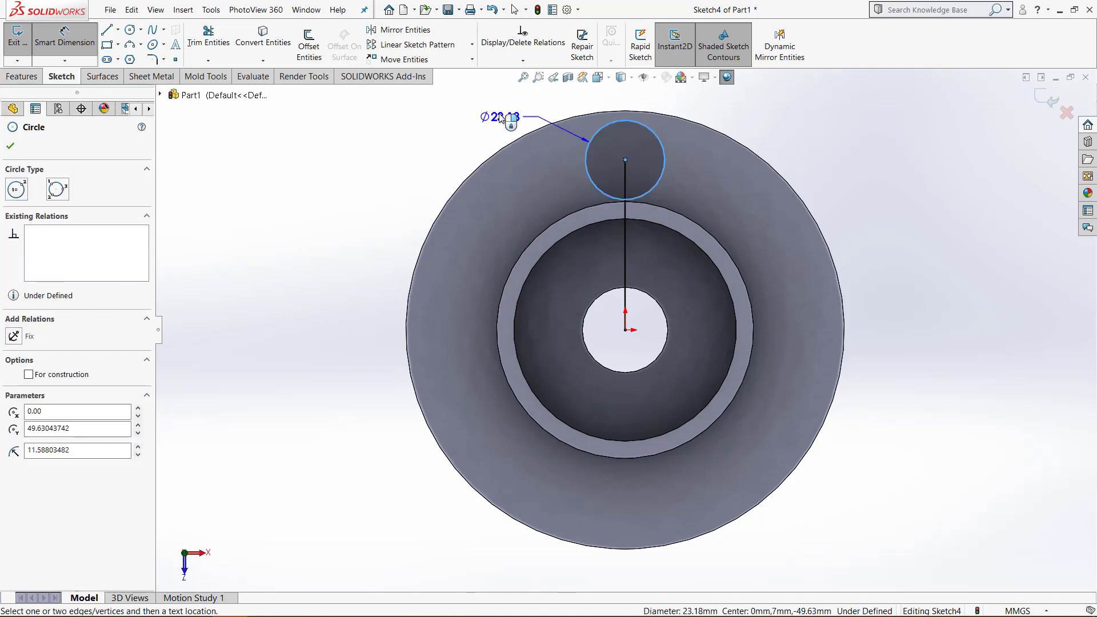
pyautogui.click(532, 117)
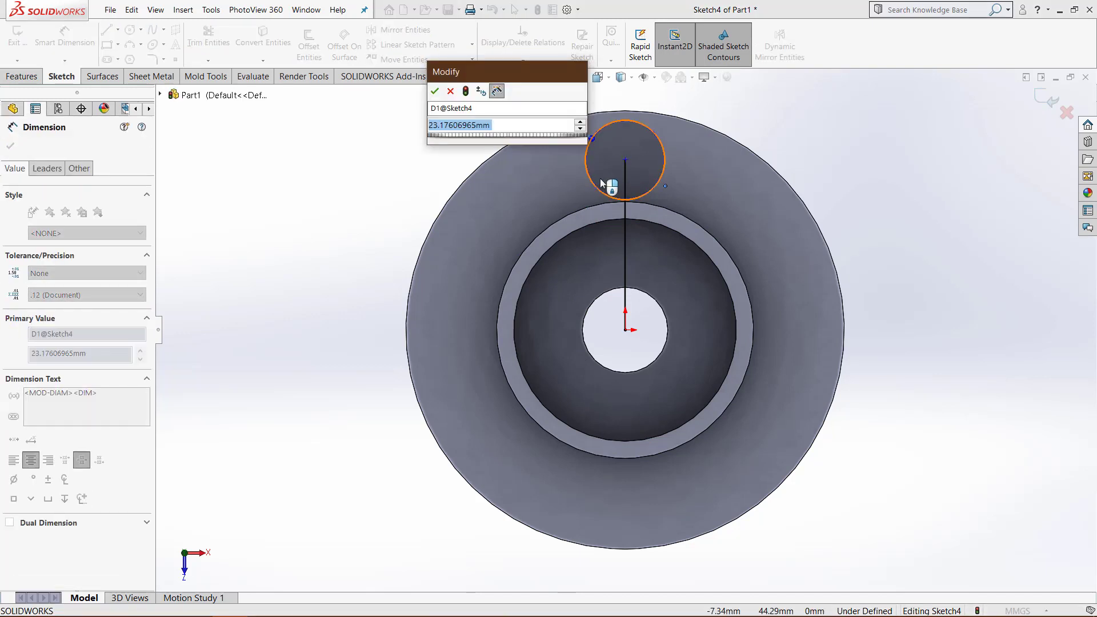
pyautogui.write('27')
pyautogui.press('Return')
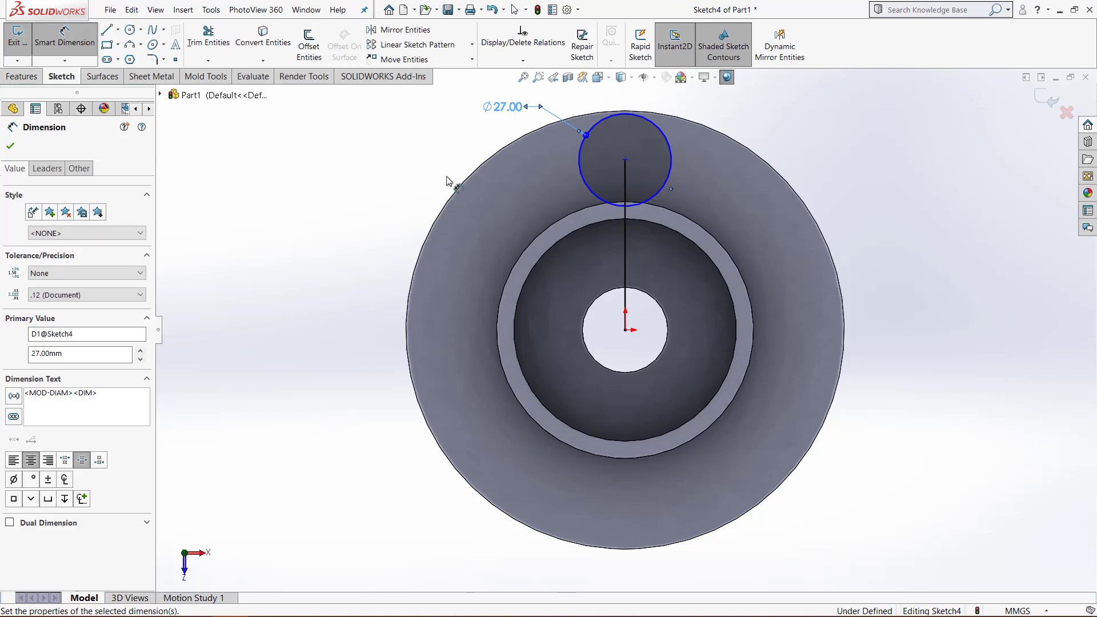
pyautogui.click(12, 145)
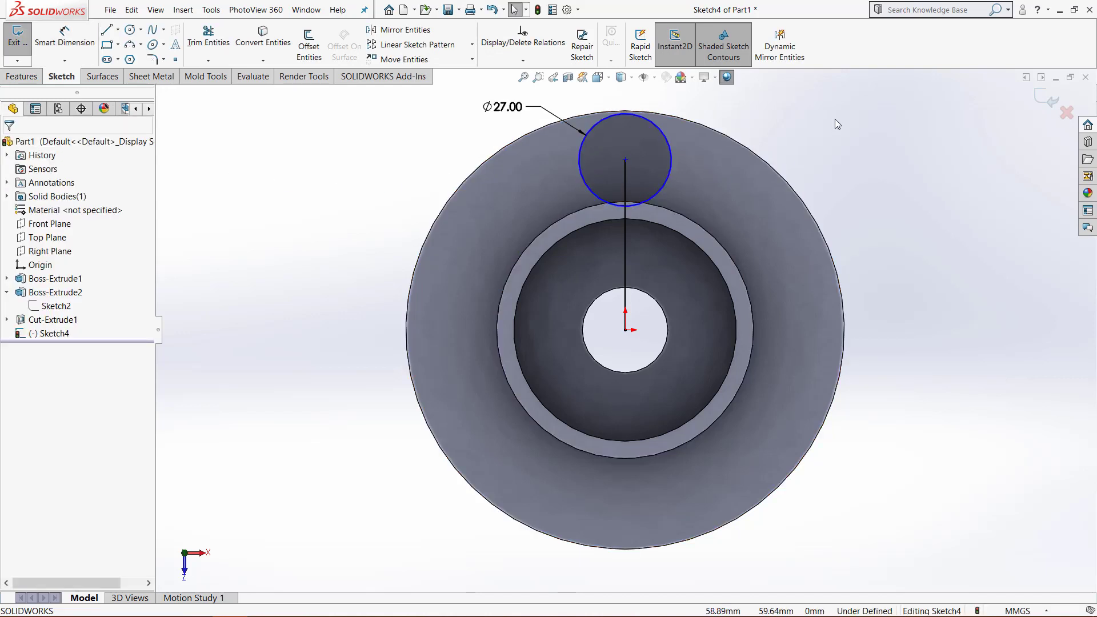
# Dimension the vertical line 35 mm, placing the Ø27 circle's centre above the origin.
pyautogui.moveTo(625, 159)
pyautogui.mouseDown()
pyautogui.moveTo(636, 252)
pyautogui.moveTo(638, 171)
pyautogui.moveTo(639, 229)
pyautogui.moveTo(627, 165)
pyautogui.mouseUp()
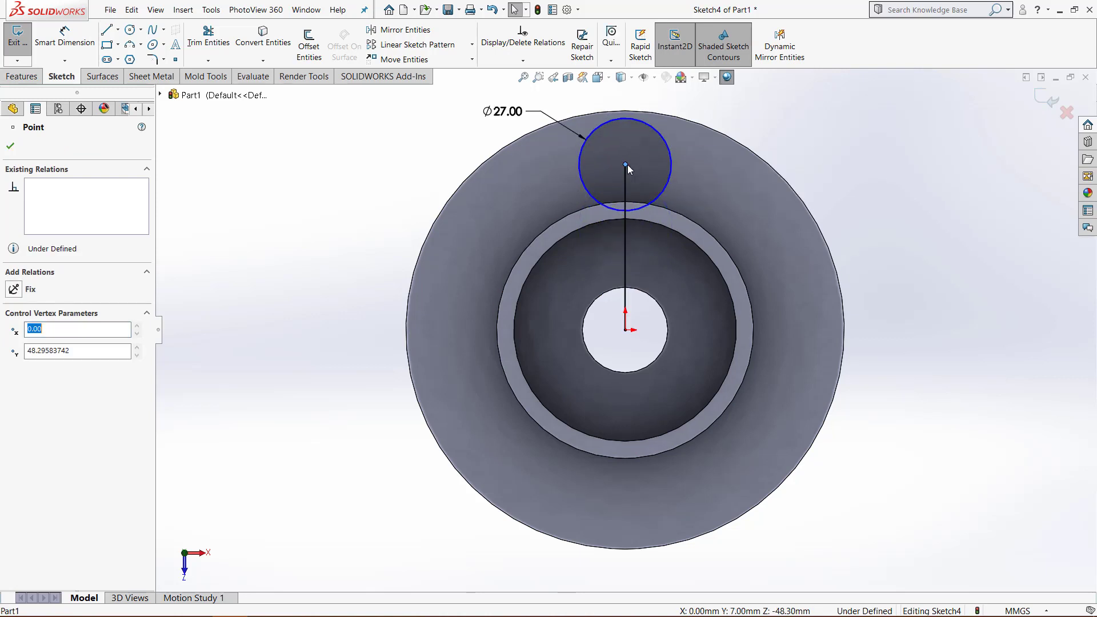
pyautogui.click(672, 168)
pyautogui.click(846, 190)
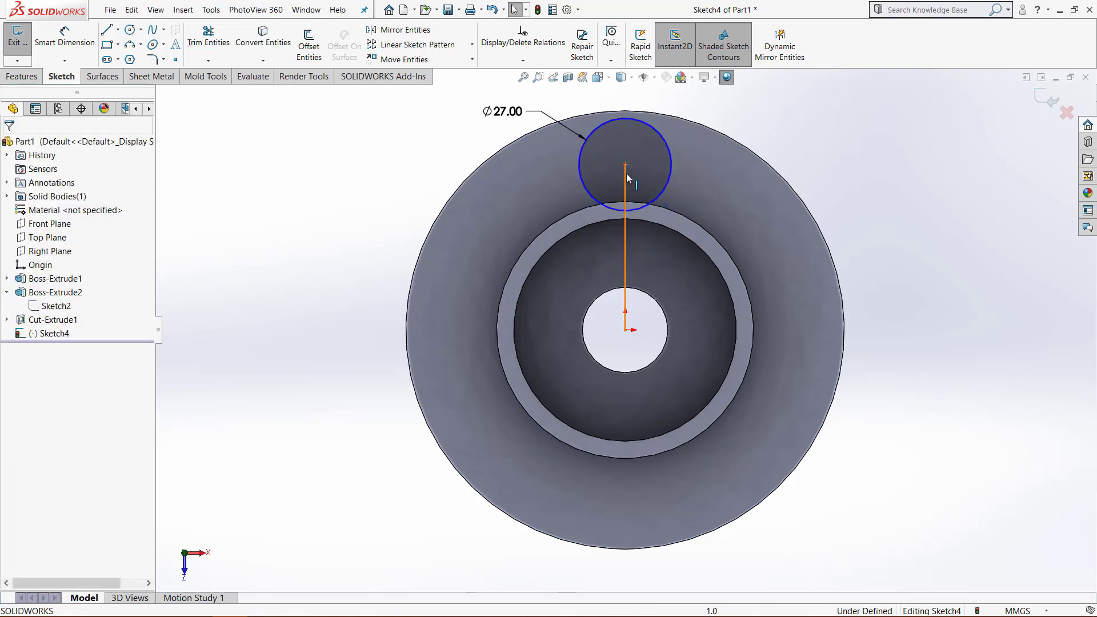
pyautogui.click(626, 193)
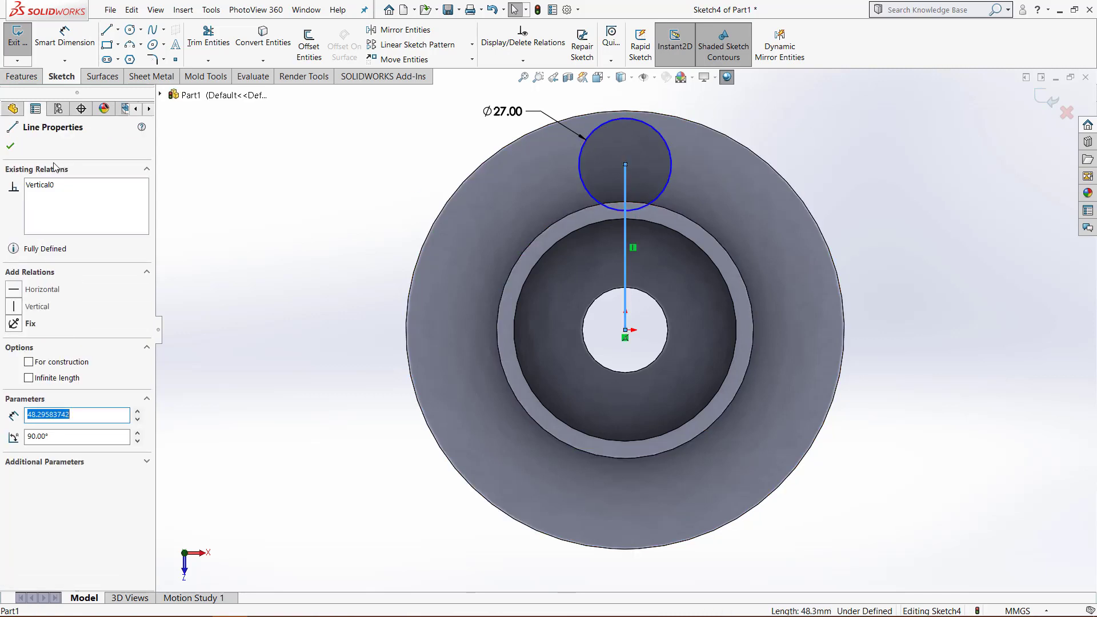
pyautogui.press('d')
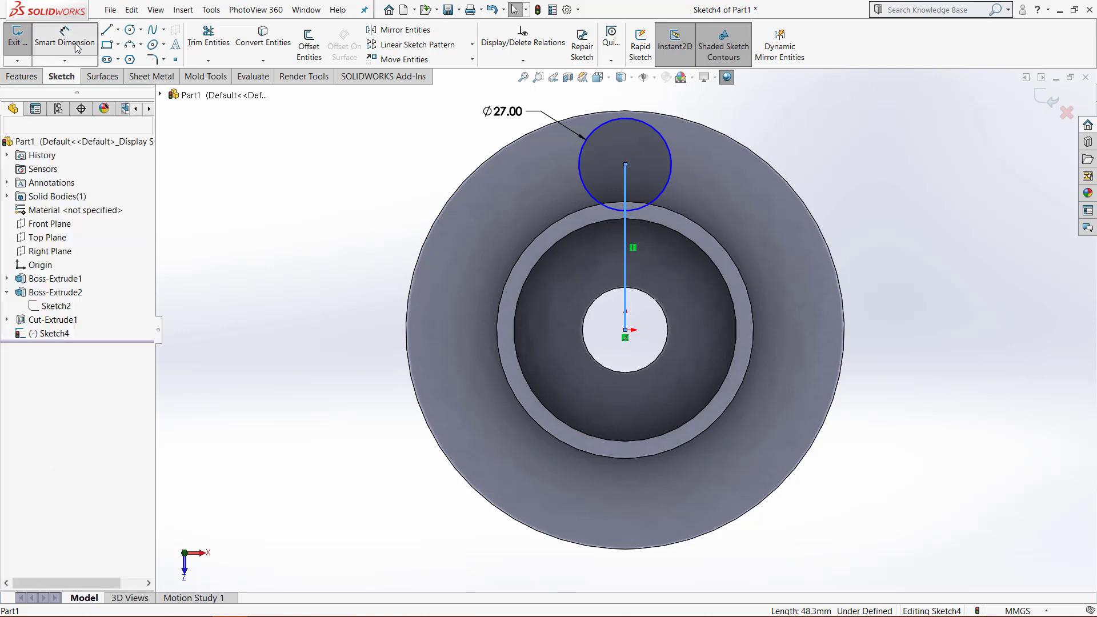
pyautogui.click(625, 256)
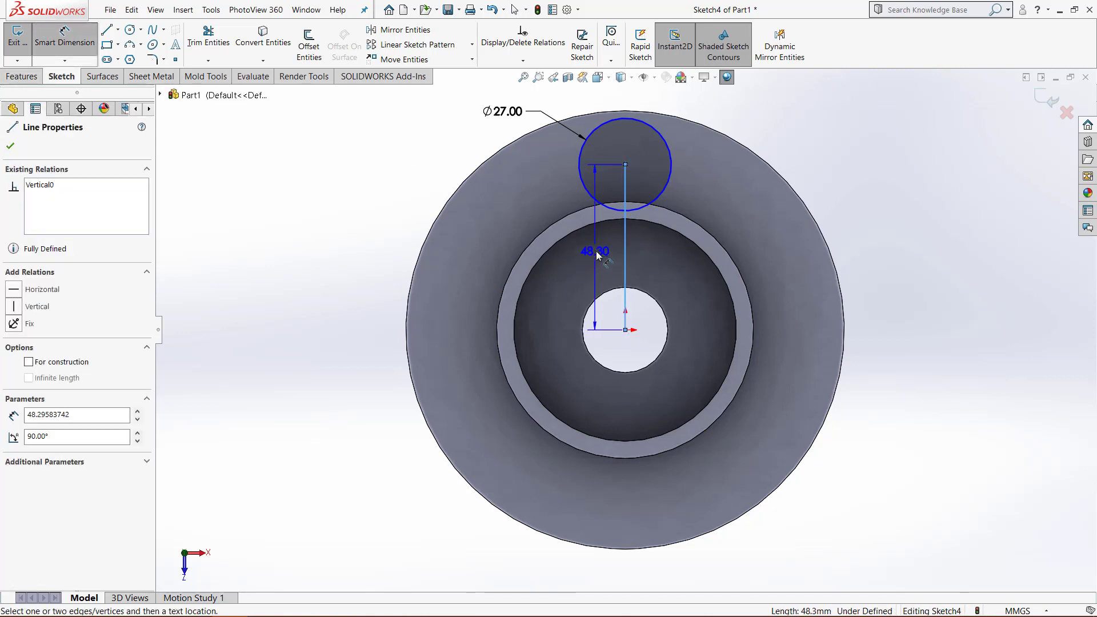
pyautogui.click(595, 253)
pyautogui.write('35')
pyautogui.press('Return')
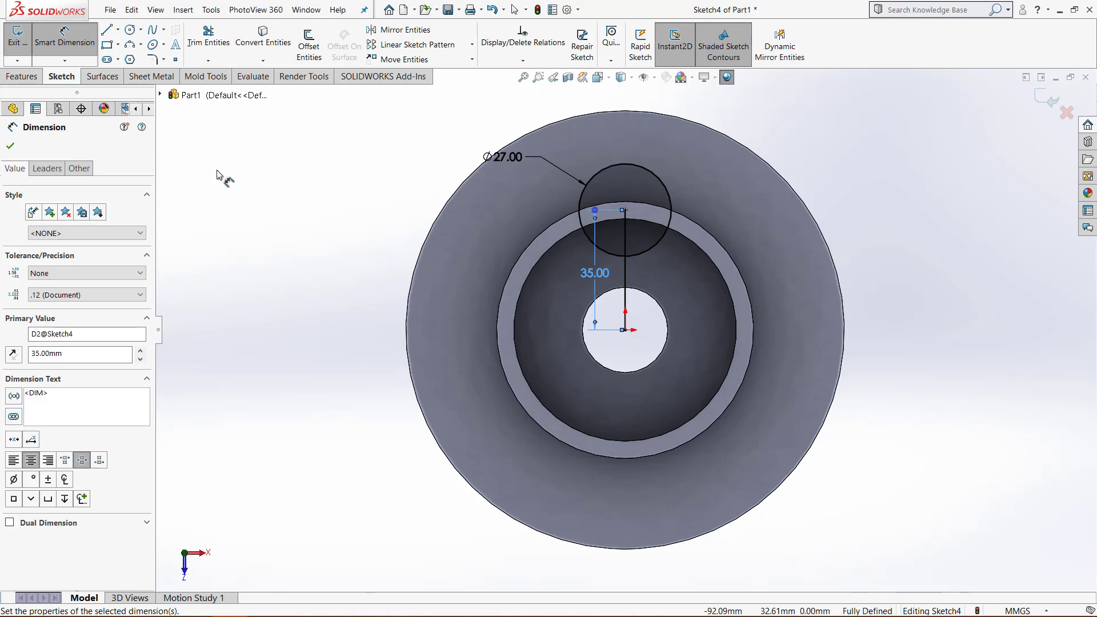
pyautogui.click(10, 146)
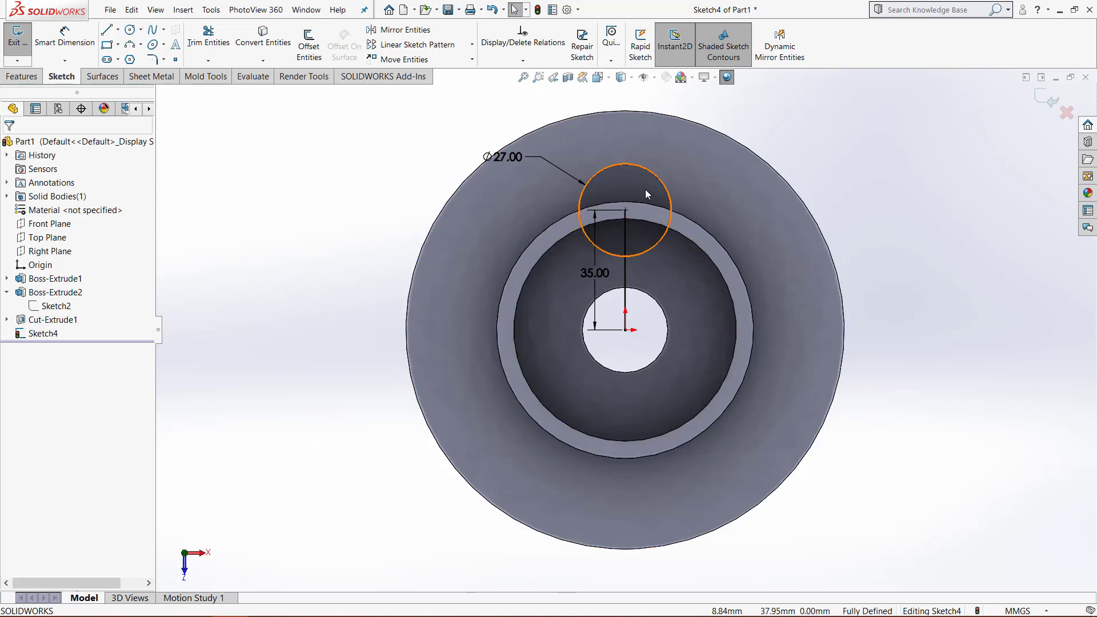
# Convert the vertical line to construction geometry, fully defining Sketch4.
pyautogui.click(626, 279)
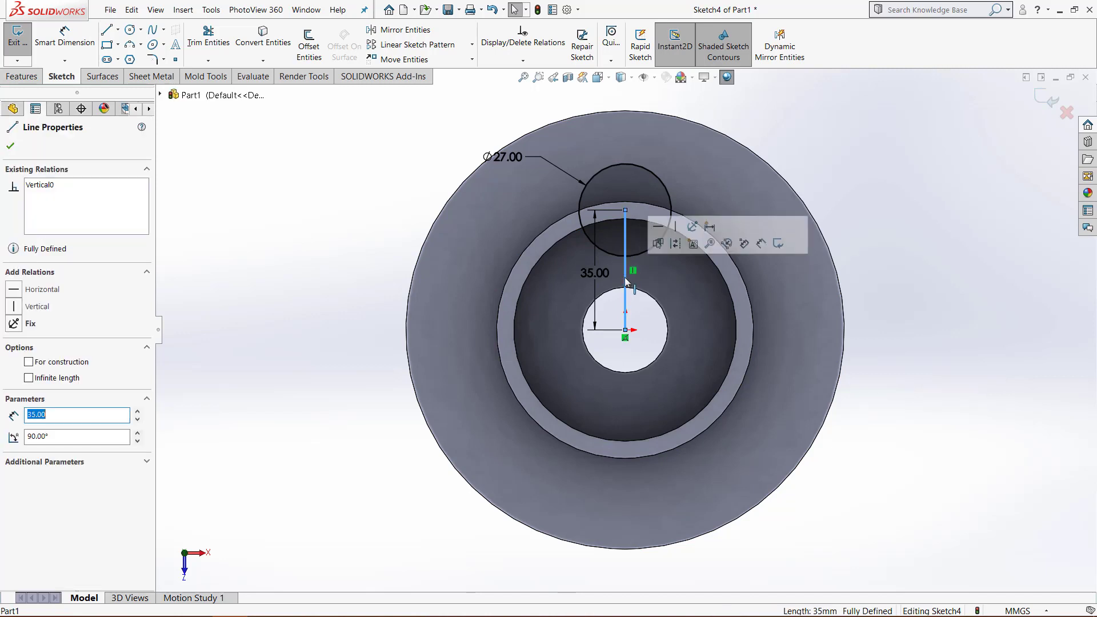
pyautogui.click(29, 363)
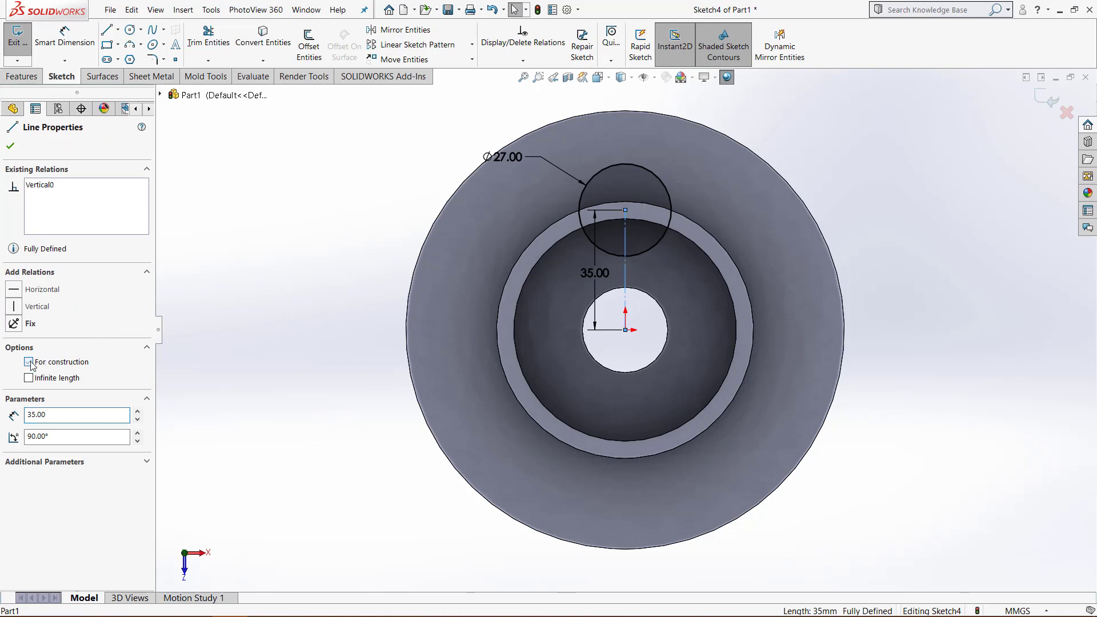
pyautogui.click(10, 146)
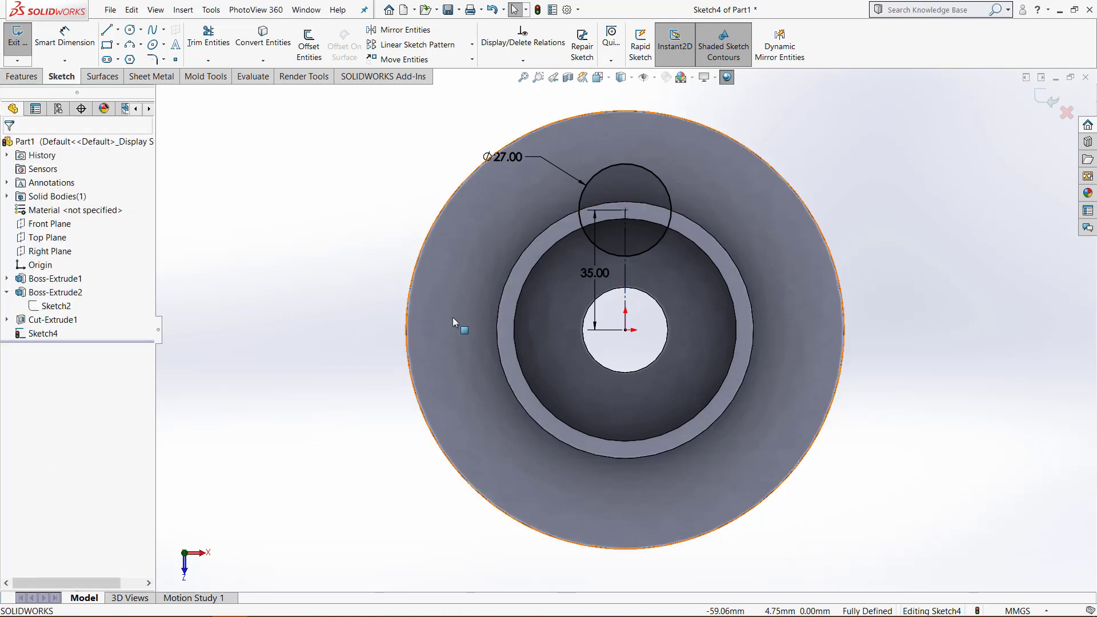
pyautogui.scroll(-3, 663, 283)
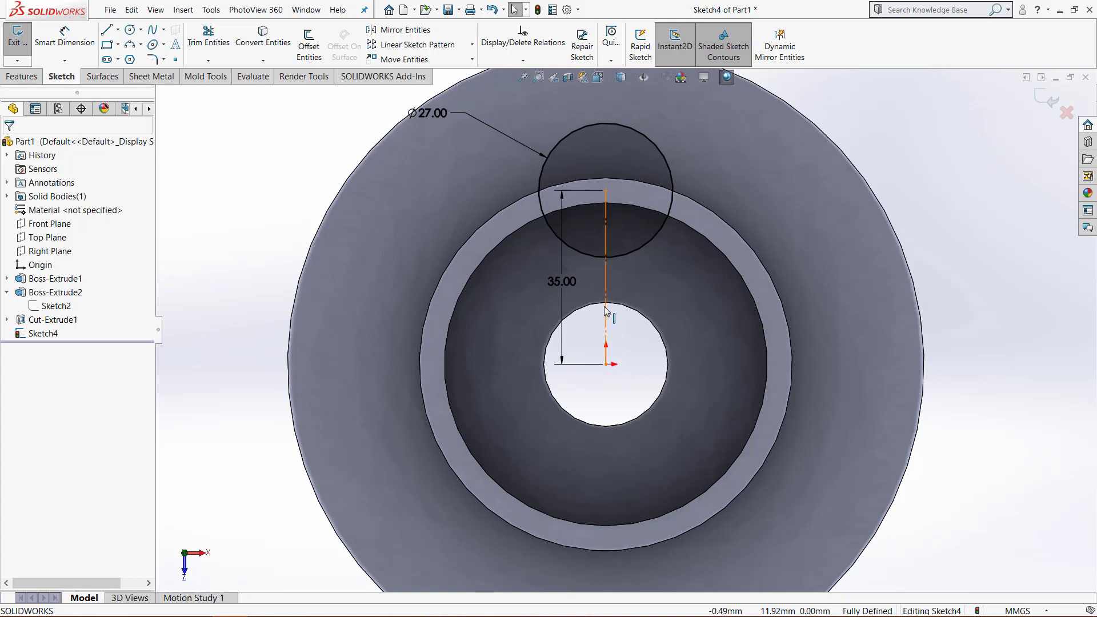
# Extrude the Ø27 circle 30 mm into a boss, then view the part isometrically.
pyautogui.click(21, 77)
pyautogui.click(23, 43)
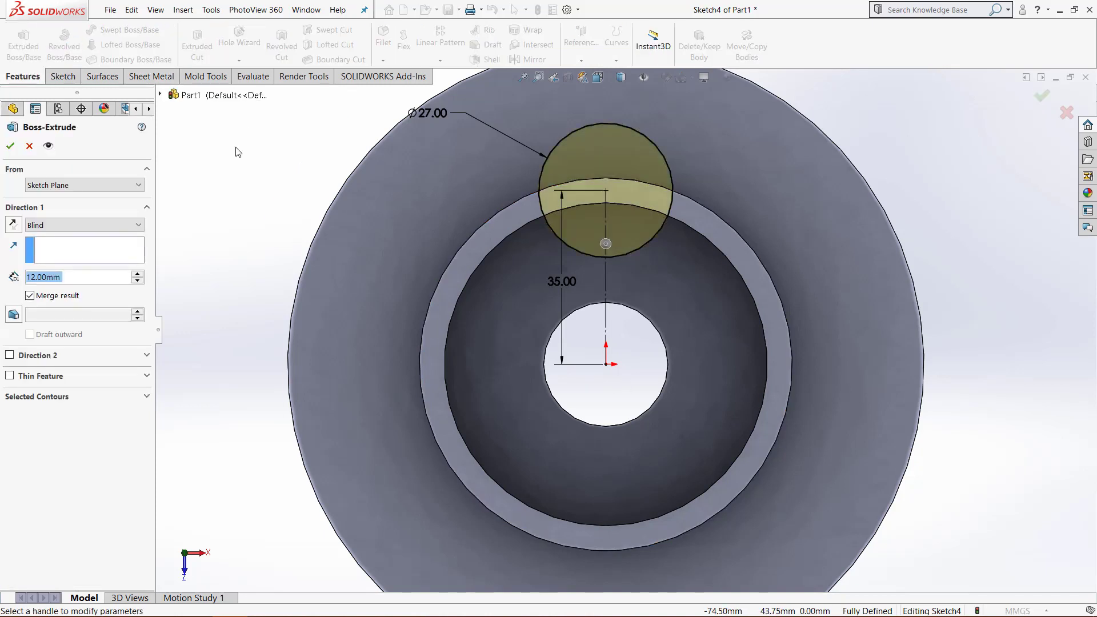
pyautogui.write('30')
pyautogui.press('Return')
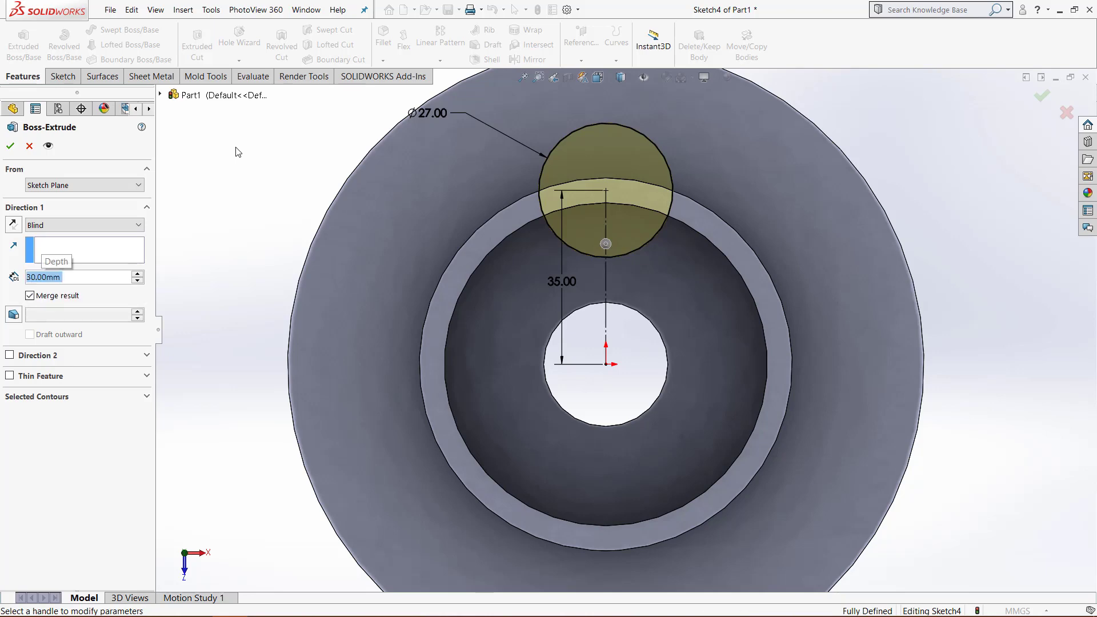
pyautogui.click(11, 145)
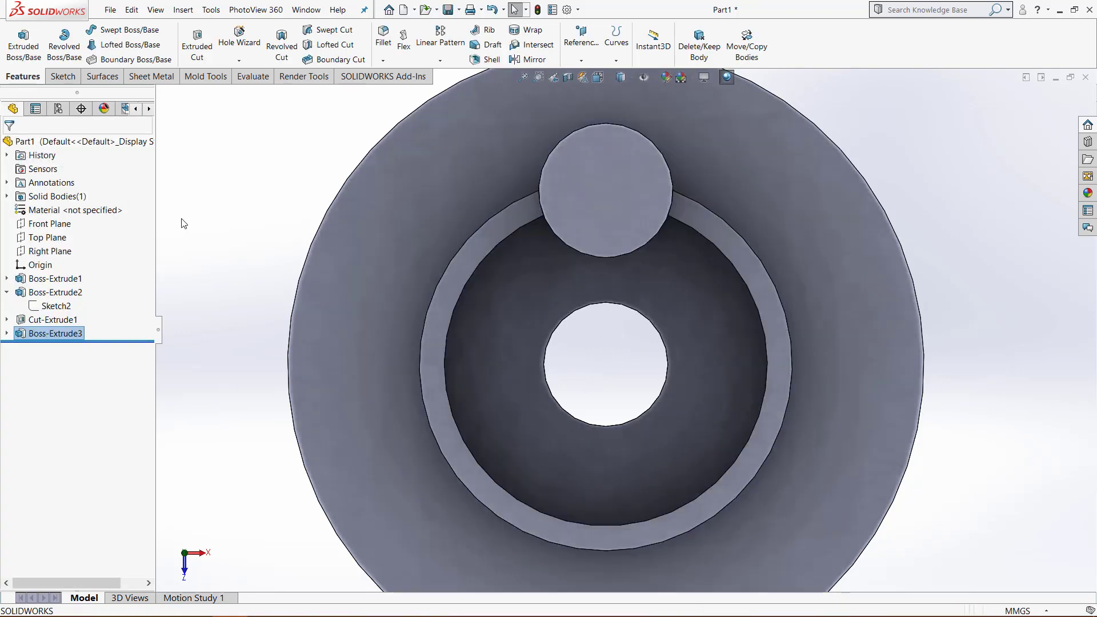
pyautogui.hotkey('ctrl', '7')
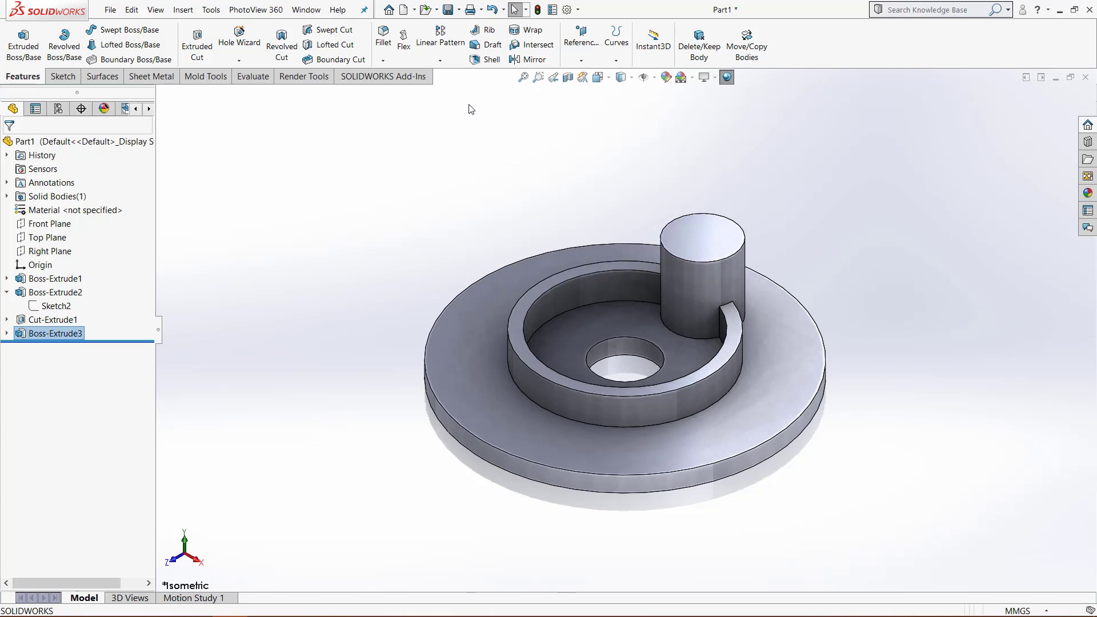
# Circular-pattern Boss-Extrude3 six times around the central hole's axis.
pyautogui.click(440, 61)
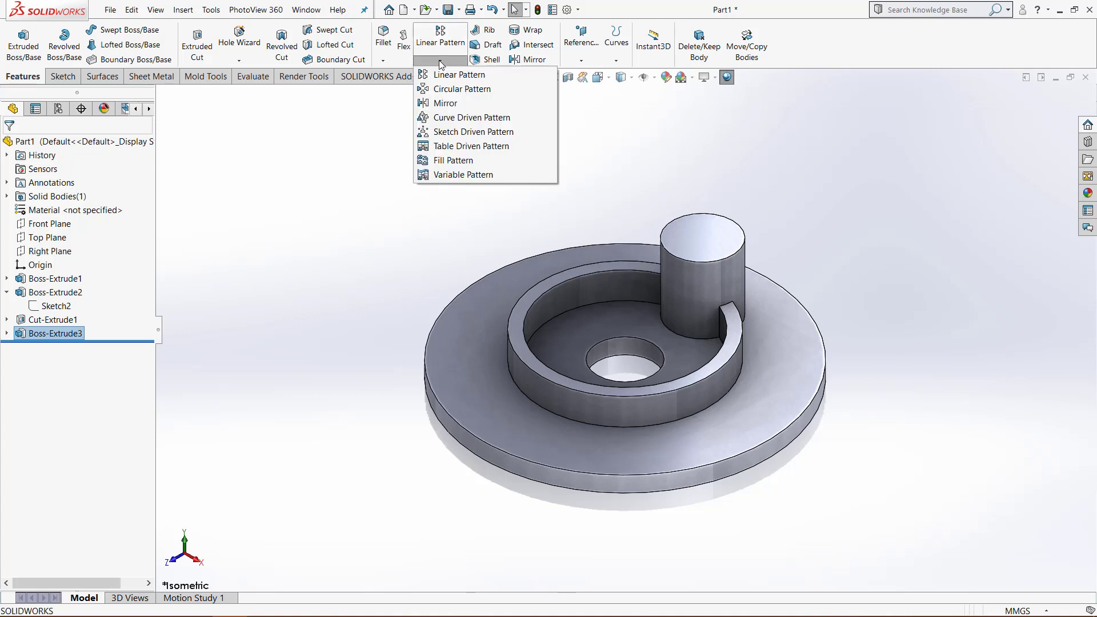
pyautogui.click(439, 91)
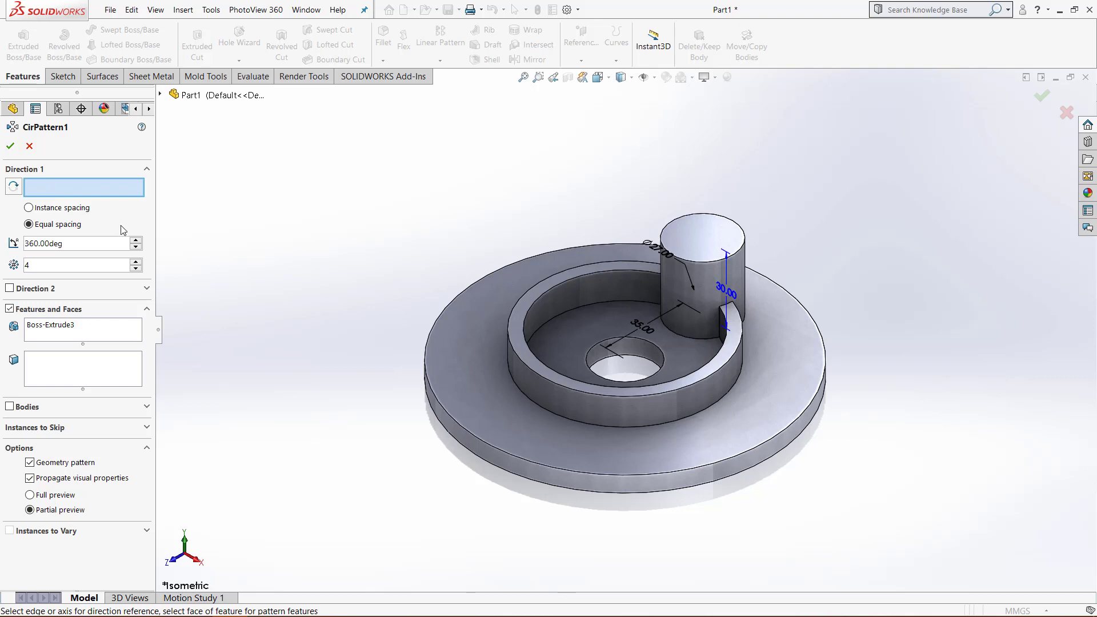
pyautogui.click(636, 354)
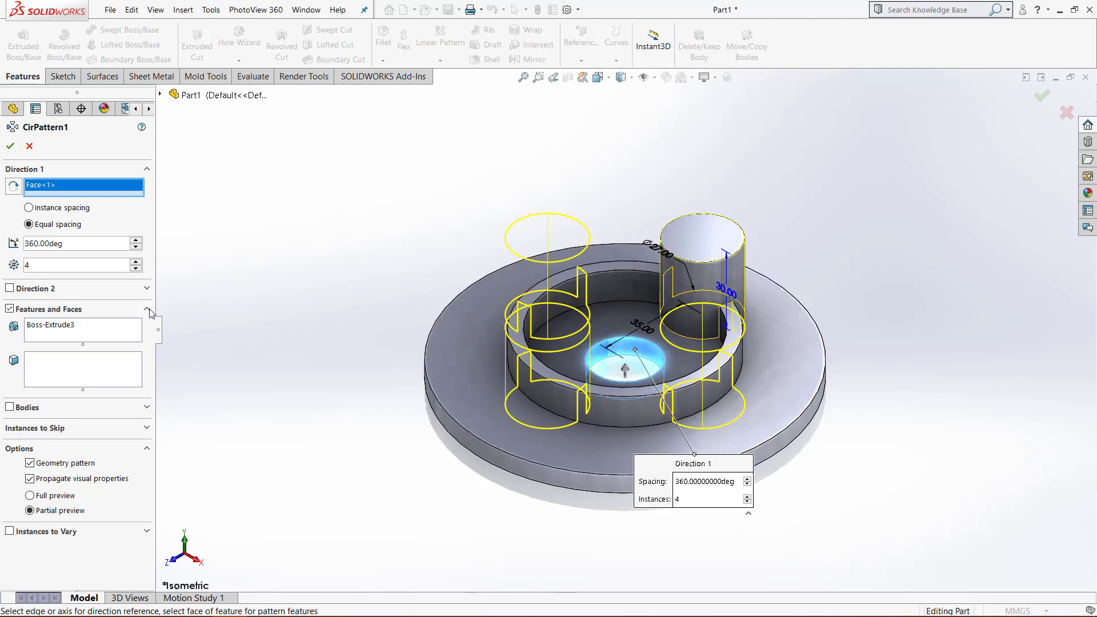
pyautogui.write('6')
pyautogui.press('Return')
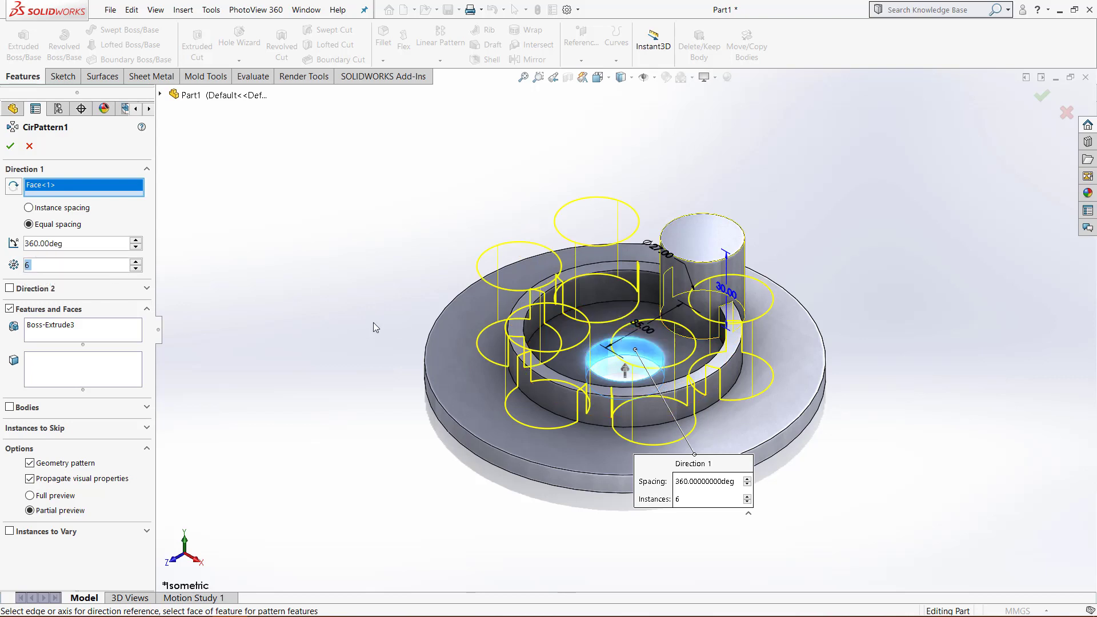
pyautogui.click(41, 328)
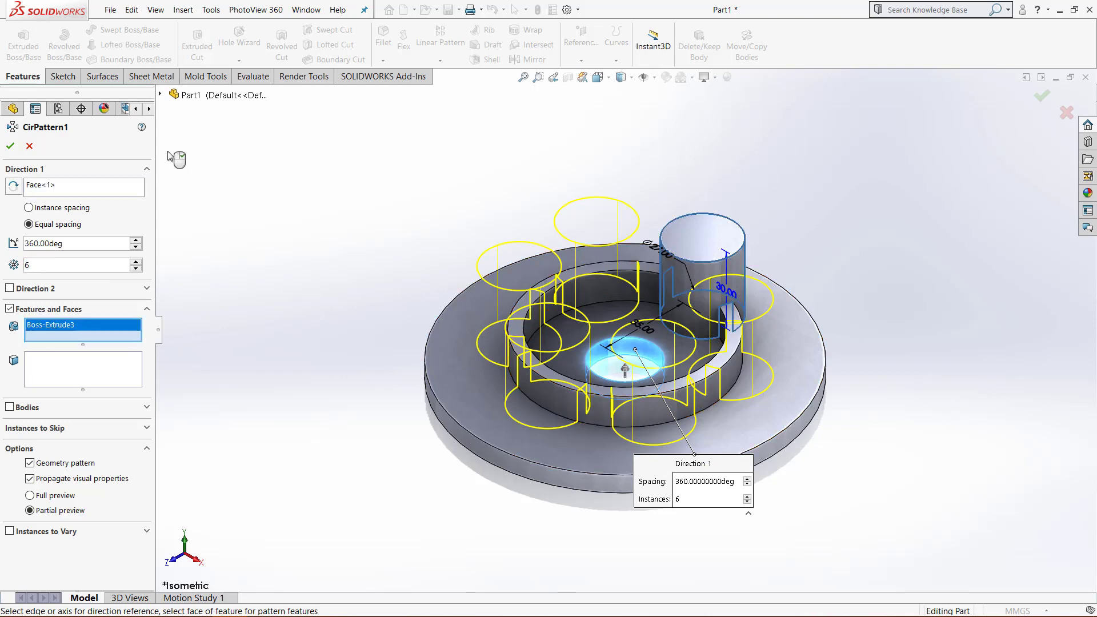
pyautogui.click(160, 95)
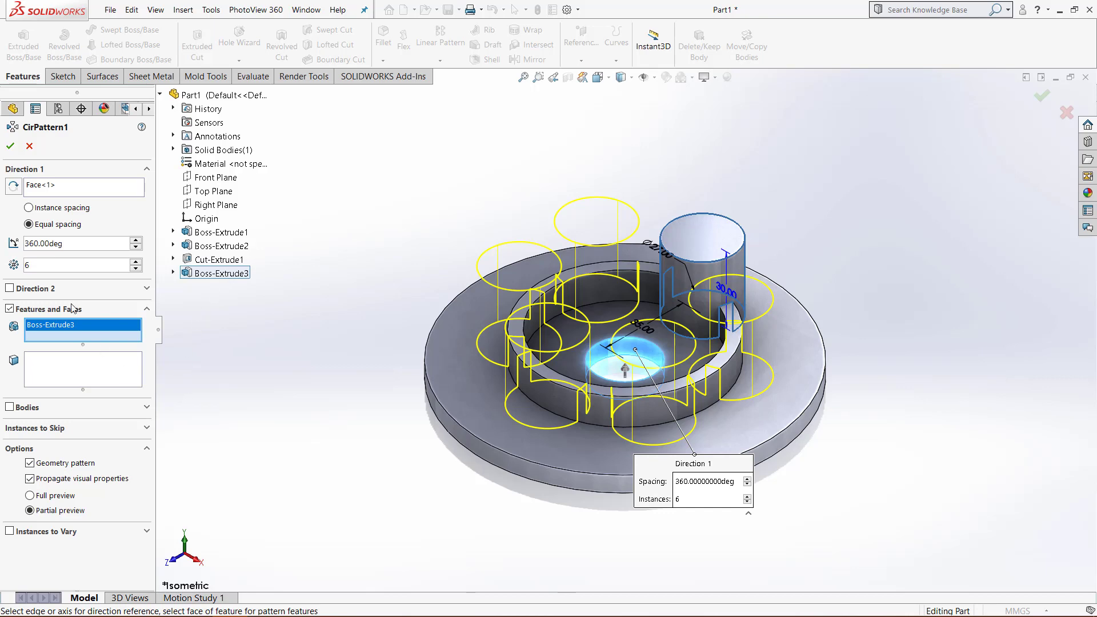
pyautogui.click(9, 146)
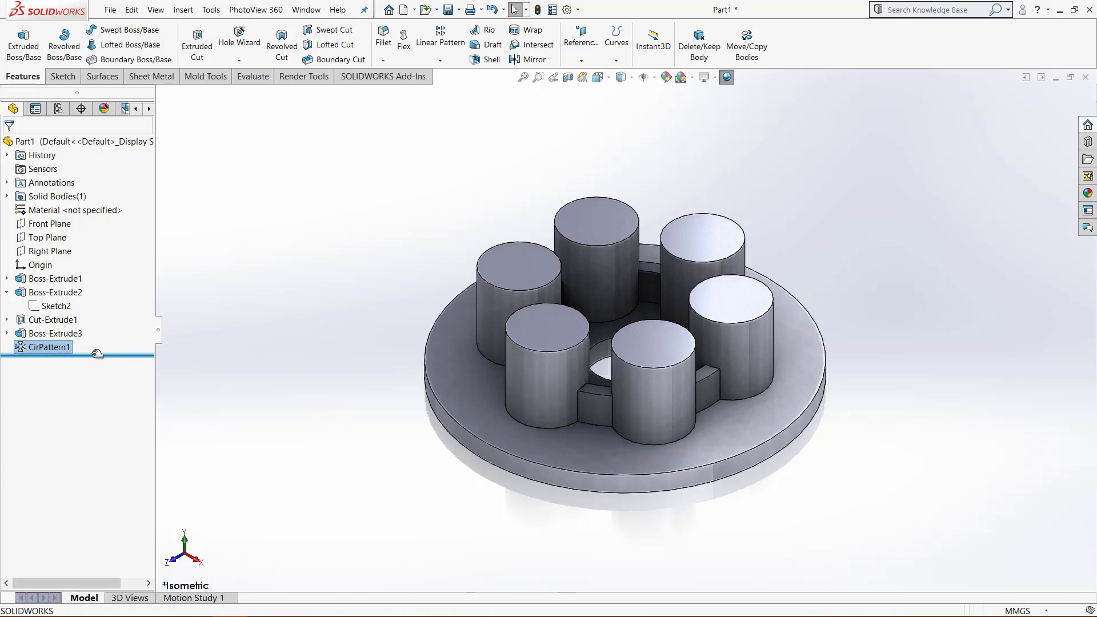
# Roll back above Boss-Extrude3 and fillet the disc and ring top faces at 2 mm.
pyautogui.moveTo(99, 352); pyautogui.dragTo(97, 322)
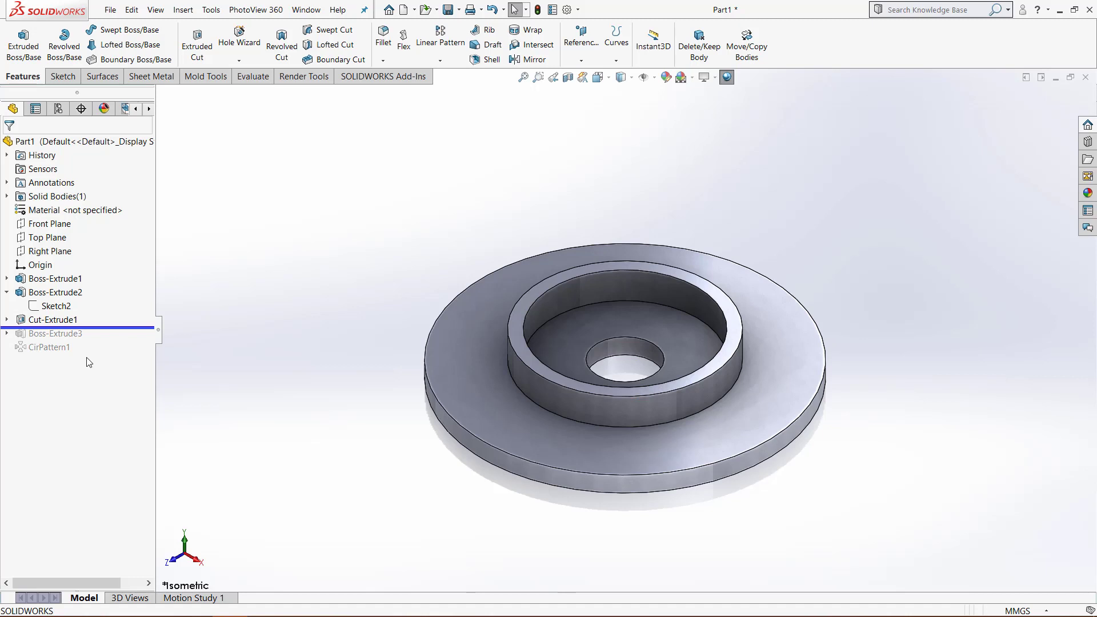
pyautogui.click(389, 46)
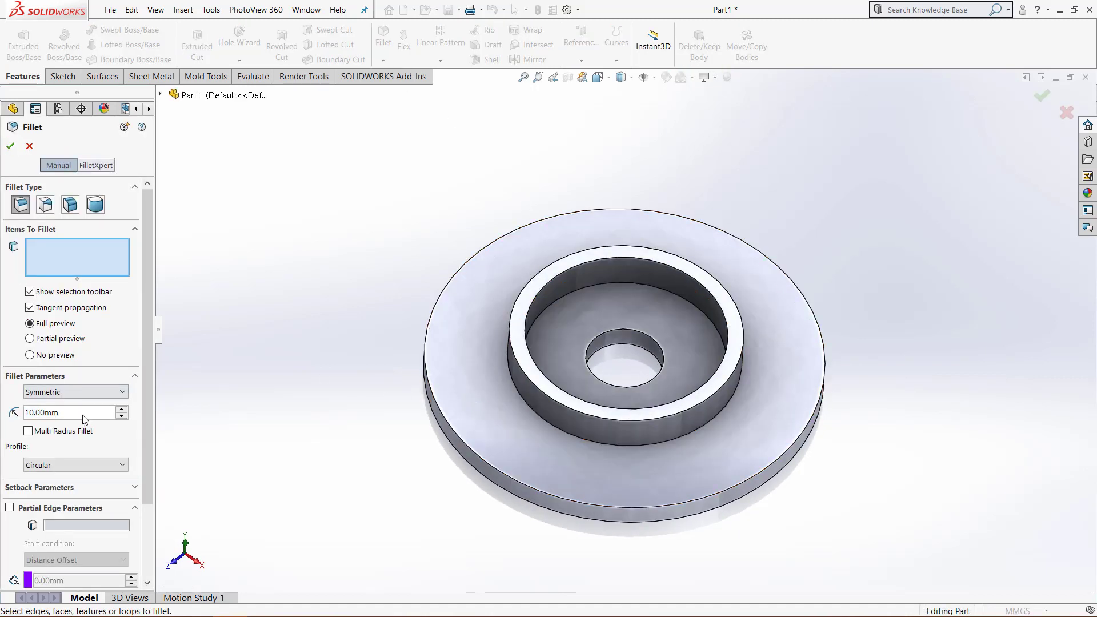
pyautogui.doubleClick(80, 415)
pyautogui.write('2')
pyautogui.press('Return')
pyautogui.click(480, 464)
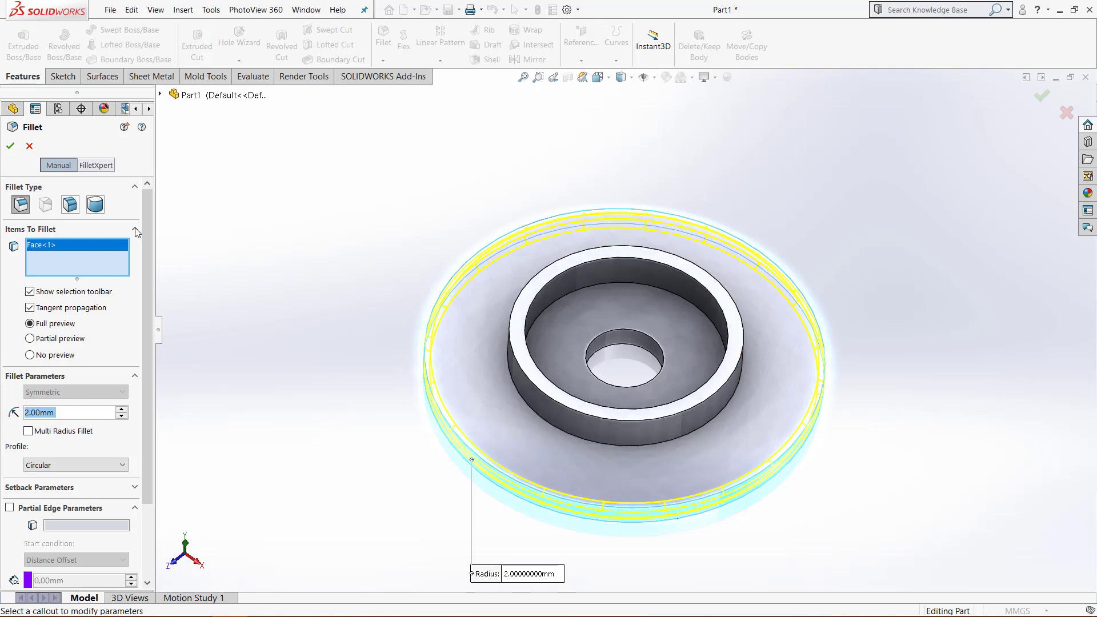
pyautogui.click(520, 351)
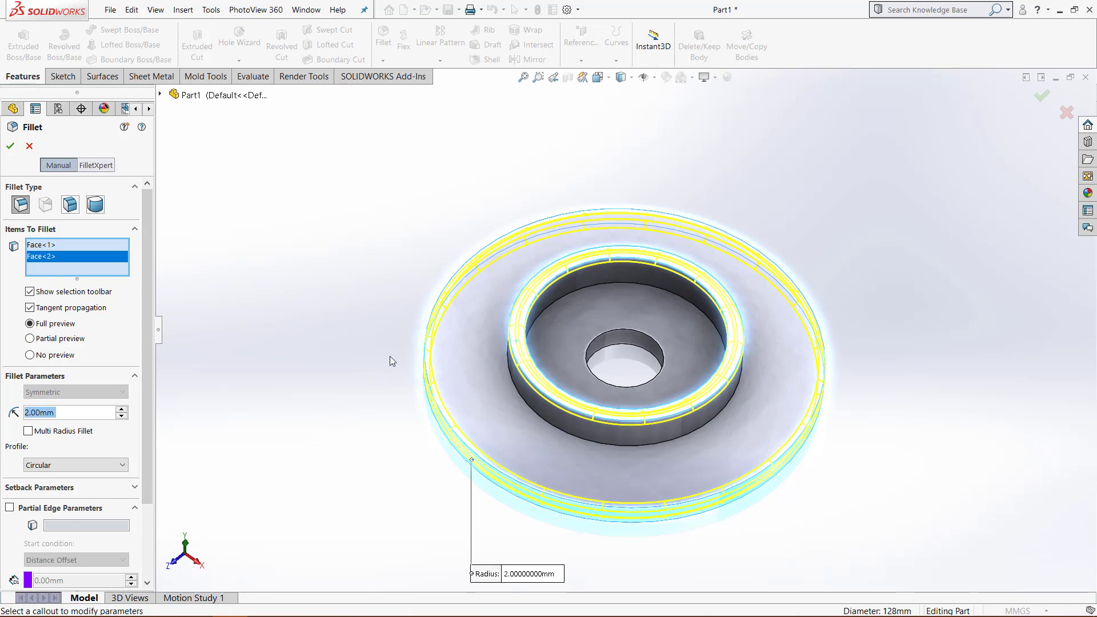
pyautogui.click(11, 146)
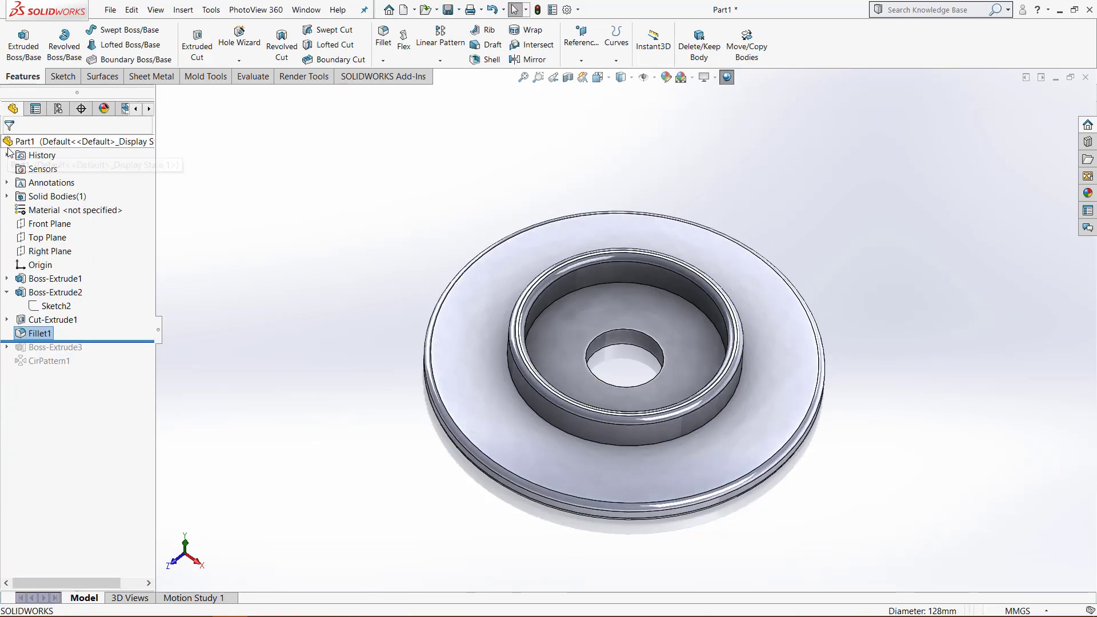
# Orbit to inspect the fillets, switch to Shaded display, and turn off RealView Graphics.
pyautogui.scroll(-2, 594, 439)
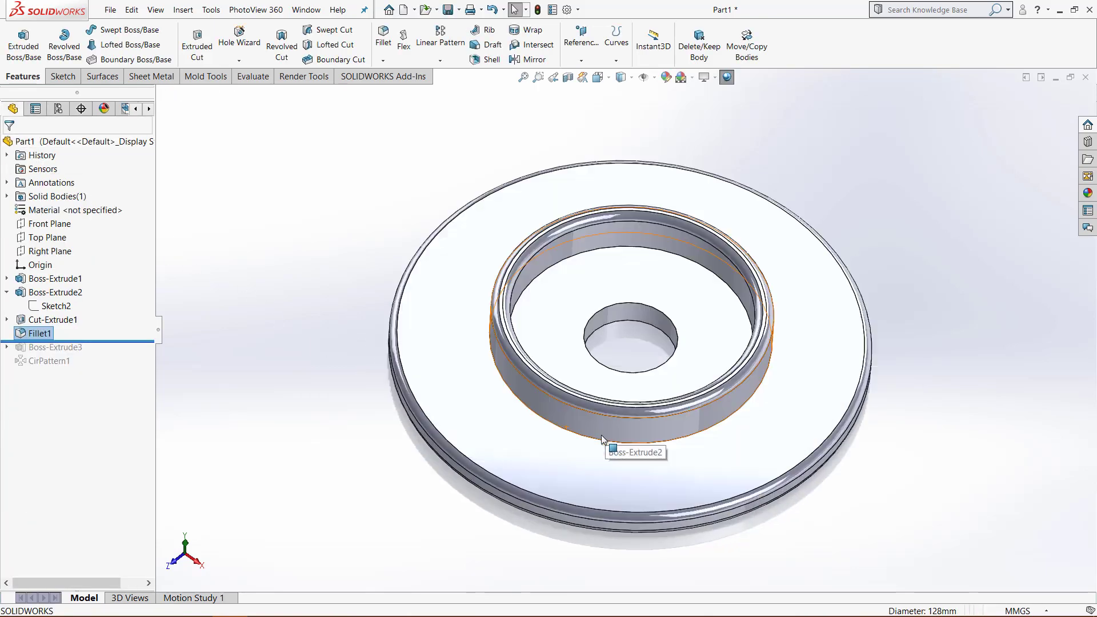
pyautogui.moveTo(695, 454); pyautogui.dragTo(713, 417, button='middle')
pyautogui.scroll(2, 712, 416)
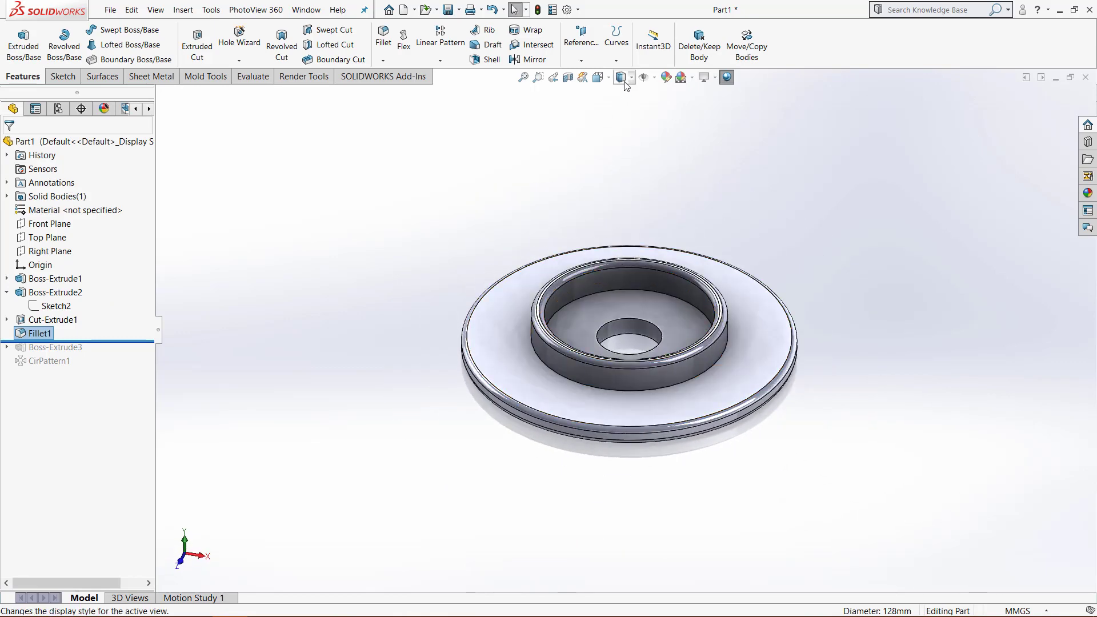
pyautogui.click(622, 78)
pyautogui.click(623, 113)
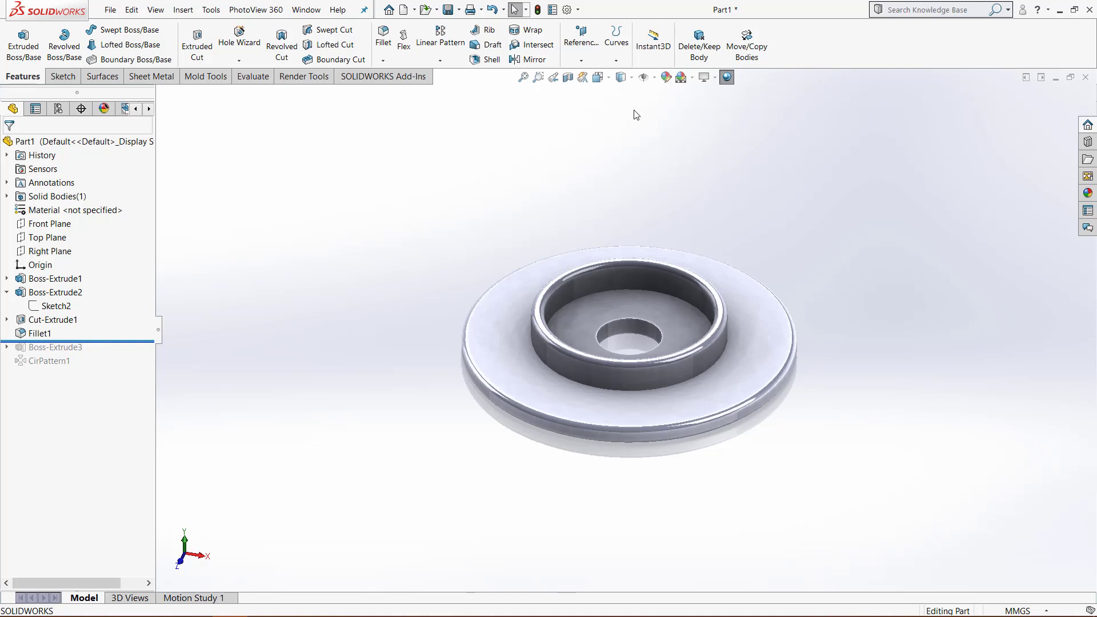
pyautogui.click(728, 79)
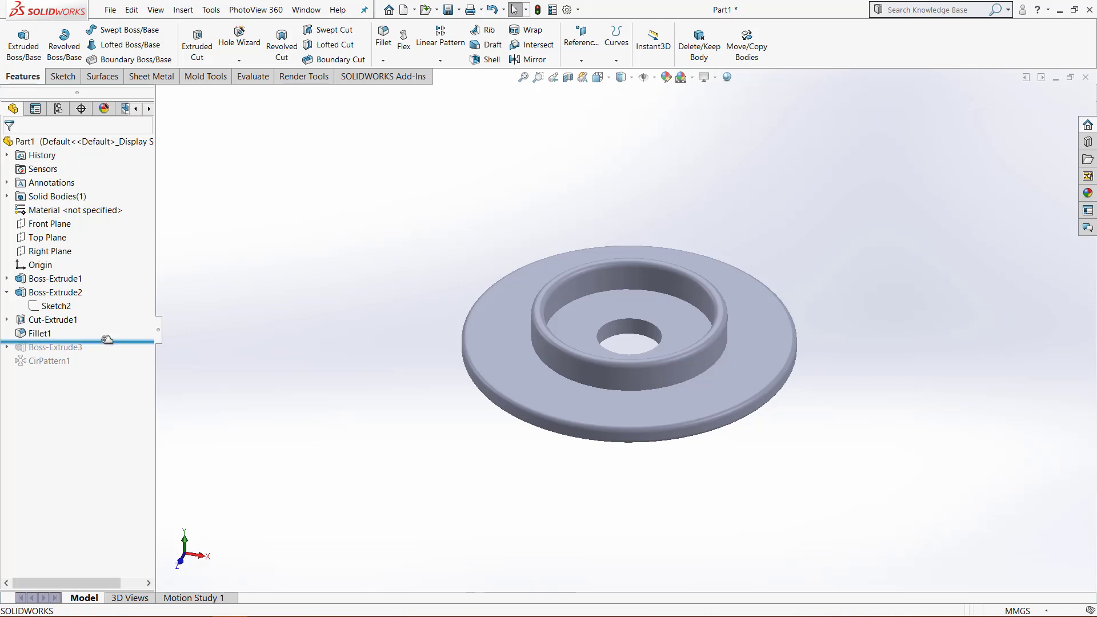
# Roll forward to include the boss and sketch a circle on the cylinder's top face.
pyautogui.moveTo(107, 339); pyautogui.dragTo(107, 355)
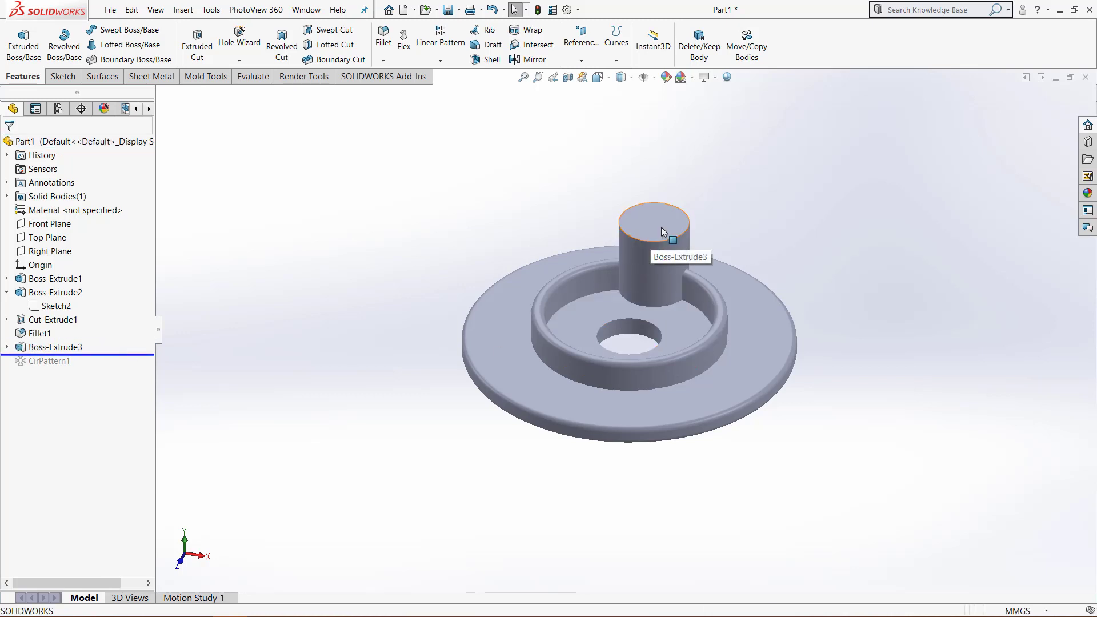
pyautogui.click(60, 76)
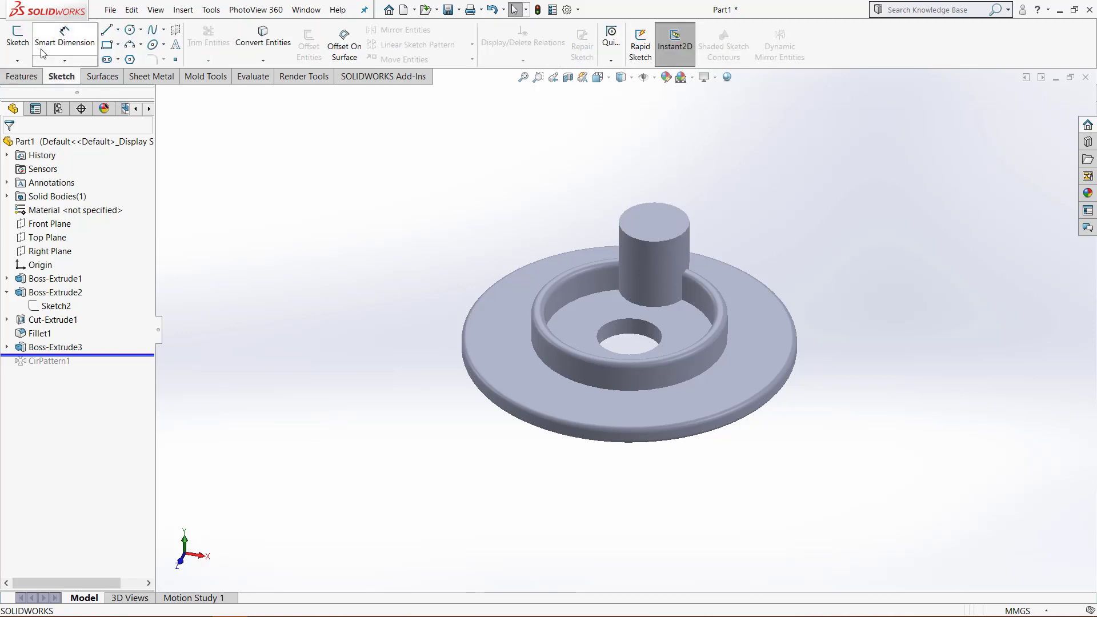
pyautogui.click(17, 35)
pyautogui.click(653, 213)
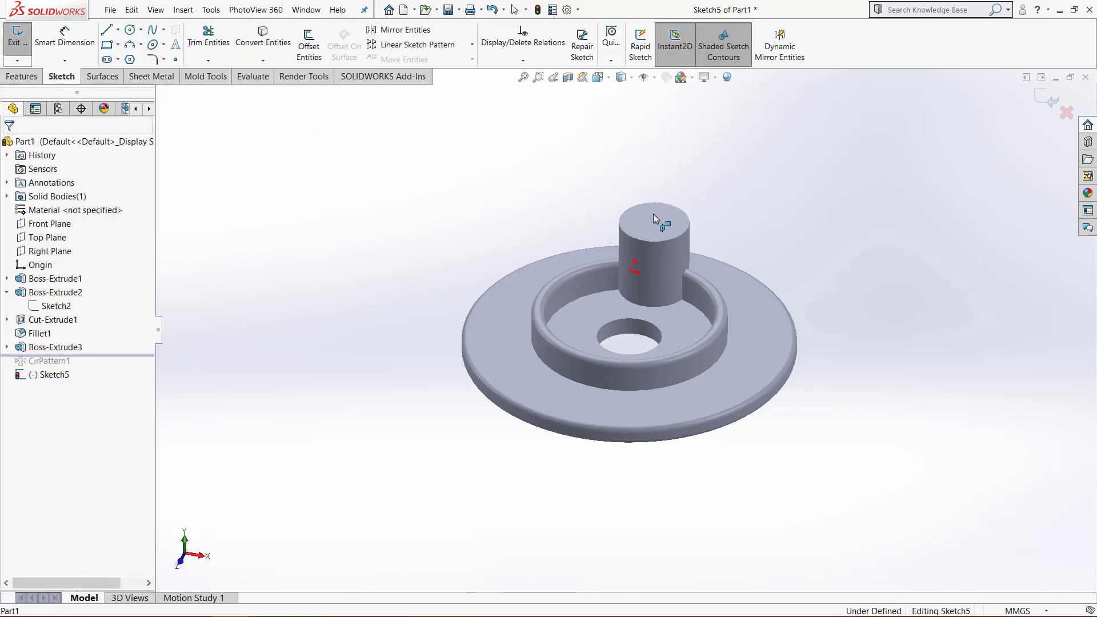
pyautogui.scroll(-4, 654, 217)
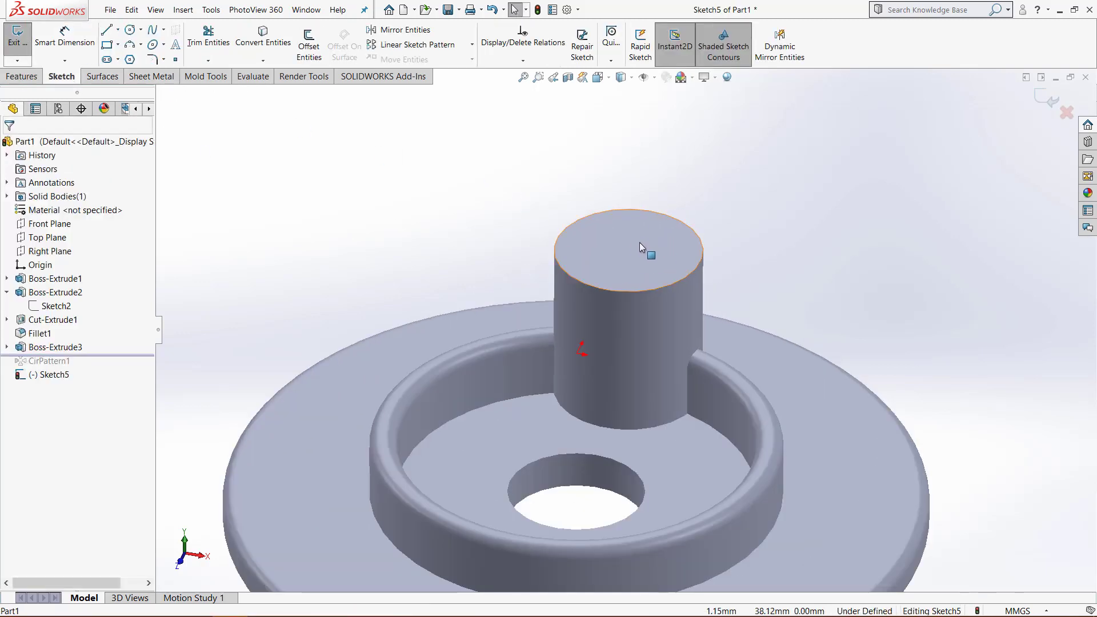
pyautogui.click(130, 29)
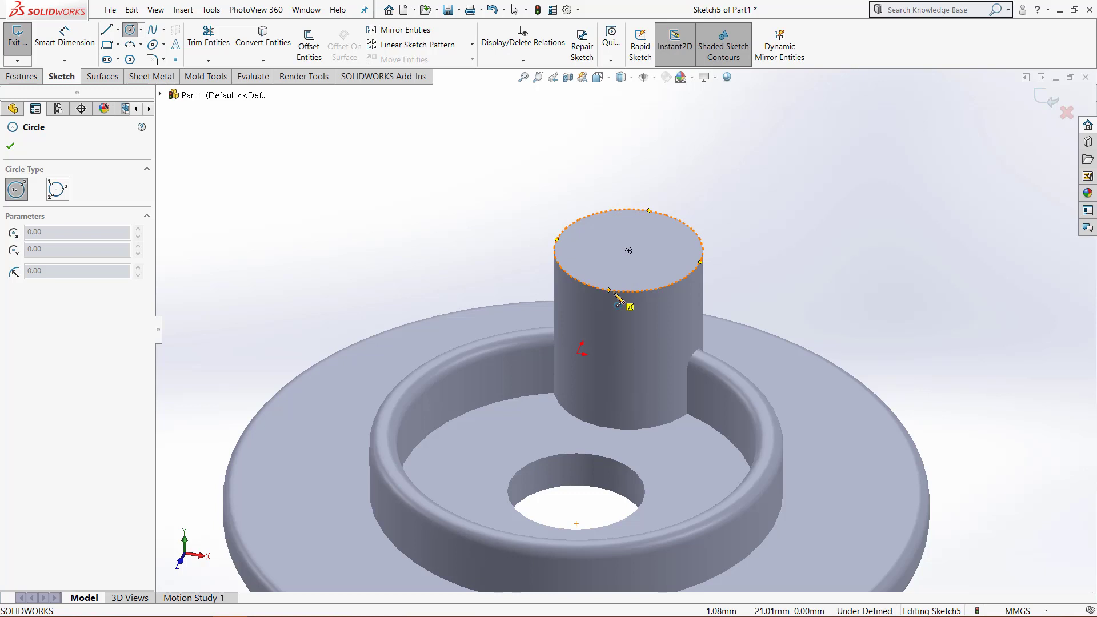
pyautogui.click(629, 250)
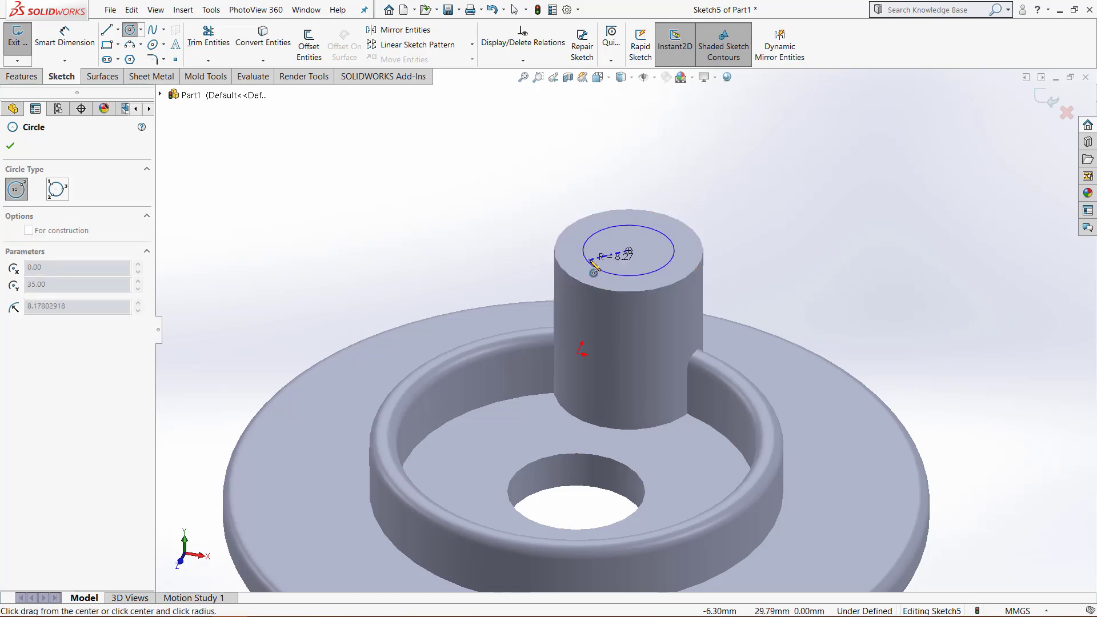
pyautogui.click(587, 267)
# Dimension the cylinder-top circle to a 15 mm diameter.
pyautogui.click(60, 43)
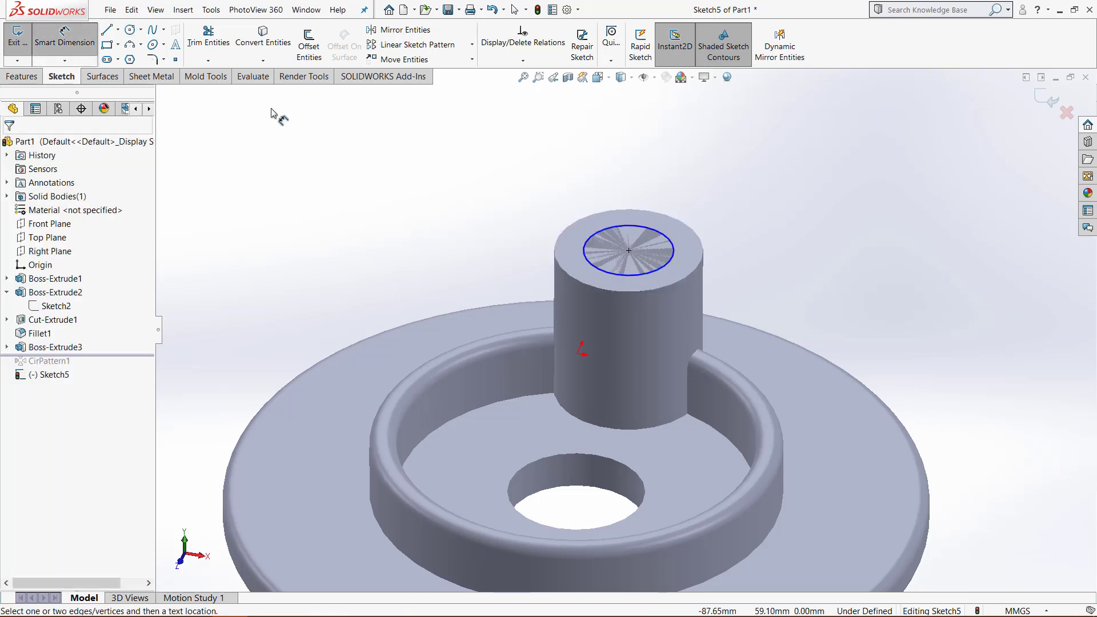
pyautogui.click(602, 229)
pyautogui.click(566, 198)
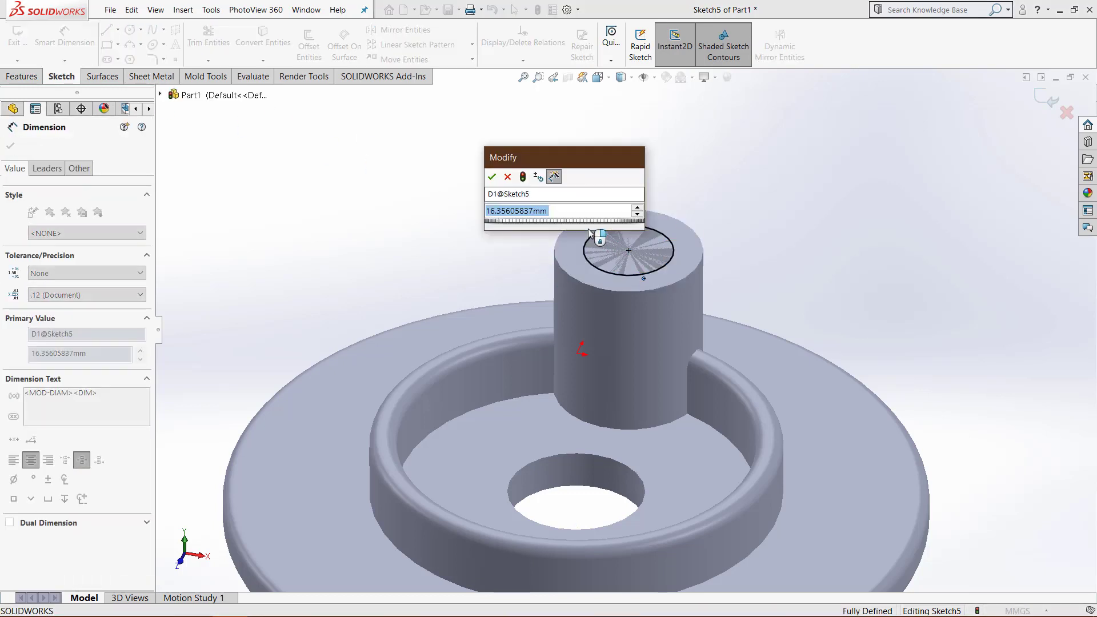
pyautogui.write('15')
pyautogui.press('Return')
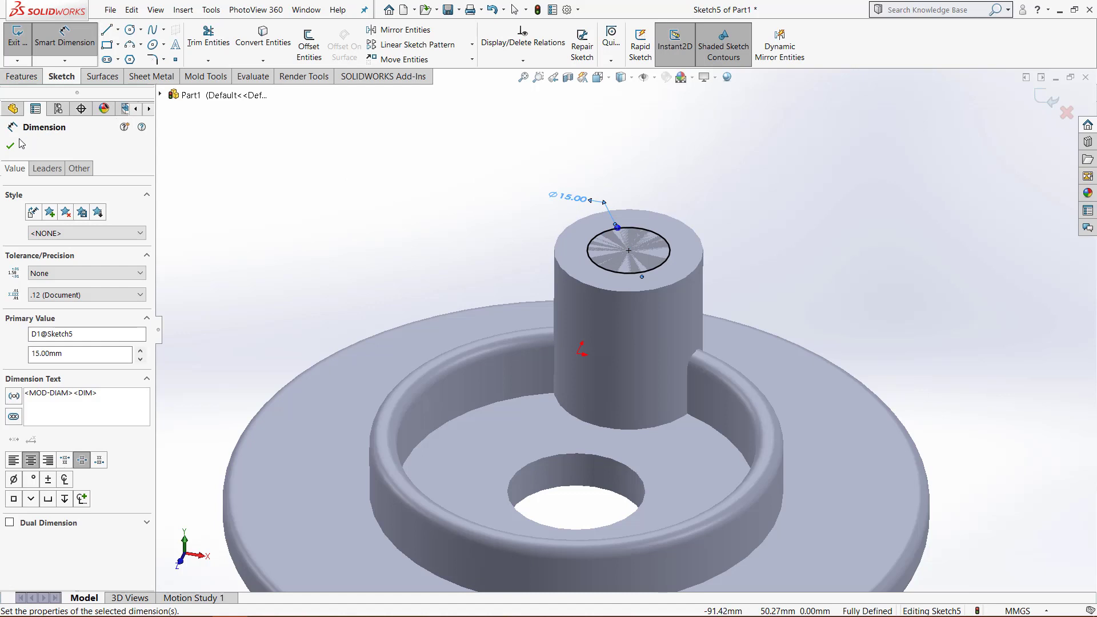
pyautogui.click(10, 145)
# Cut-extrude the Ø15 circle Through All to hollow out the cylinder.
pyautogui.click(22, 76)
pyautogui.click(198, 43)
pyautogui.click(77, 226)
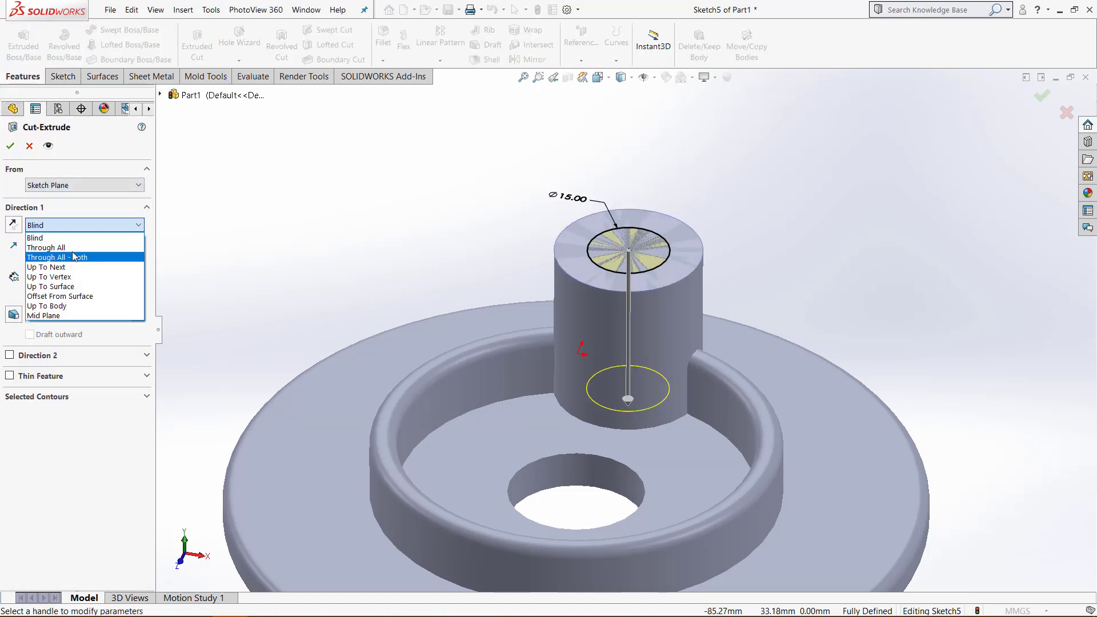
pyautogui.click(76, 247)
pyautogui.click(10, 145)
pyautogui.moveTo(514, 248); pyautogui.dragTo(564, 327, button='middle')
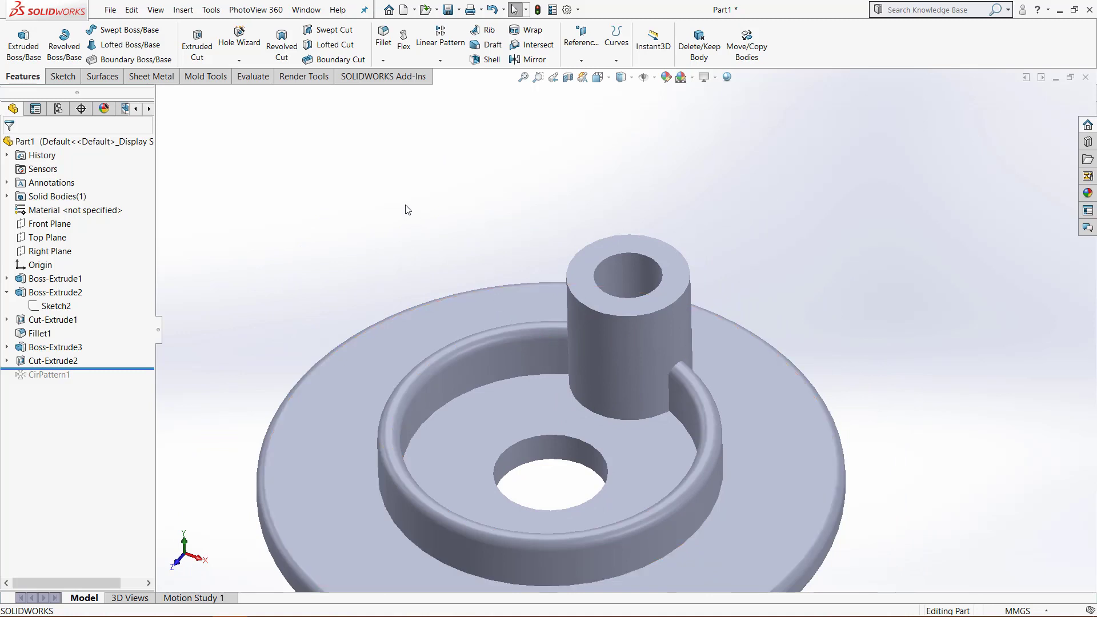
# Fillet the boss's top face, both slot edges and its bottom circular edge at 2 mm.
pyautogui.click(383, 38)
pyautogui.scroll(-2, 634, 303)
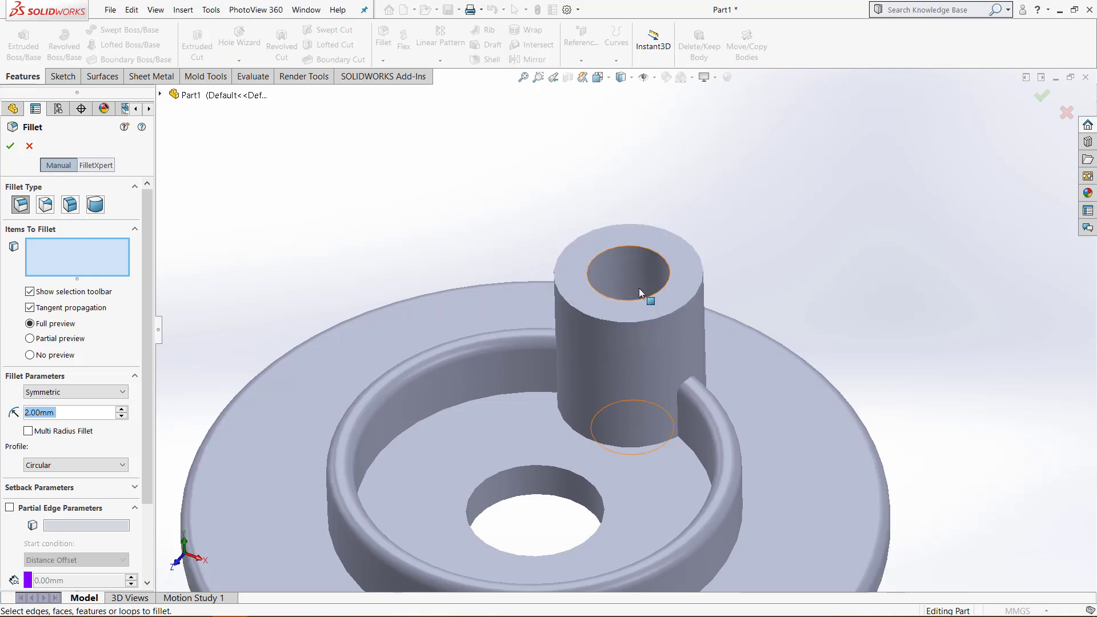
pyautogui.click(636, 241)
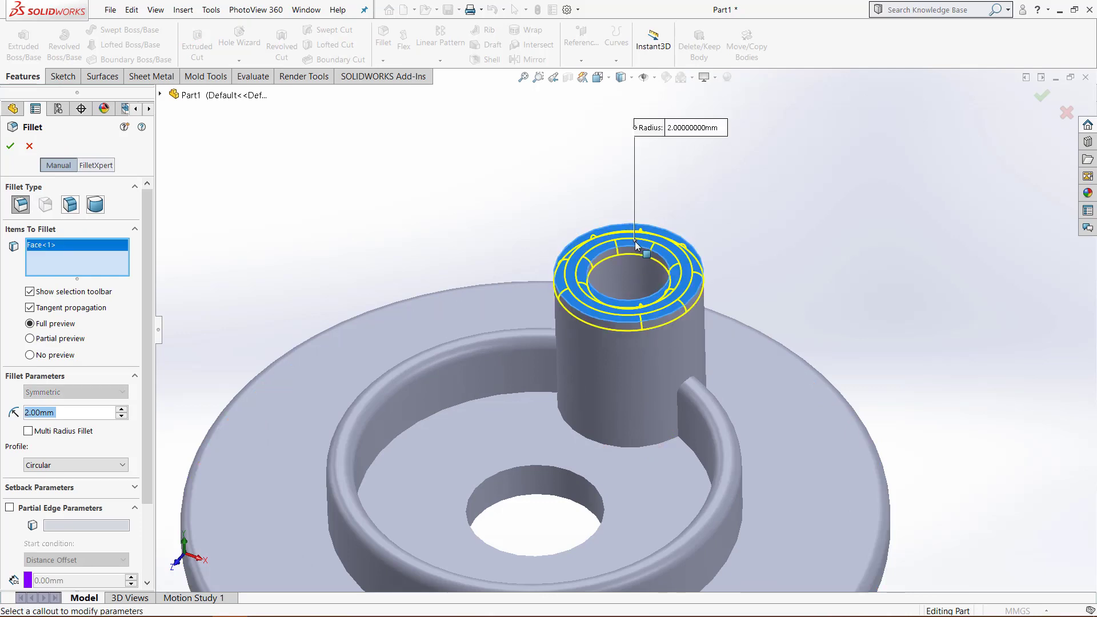
pyautogui.click(677, 422)
pyautogui.moveTo(677, 421); pyautogui.dragTo(539, 386, button='middle')
pyautogui.click(524, 355)
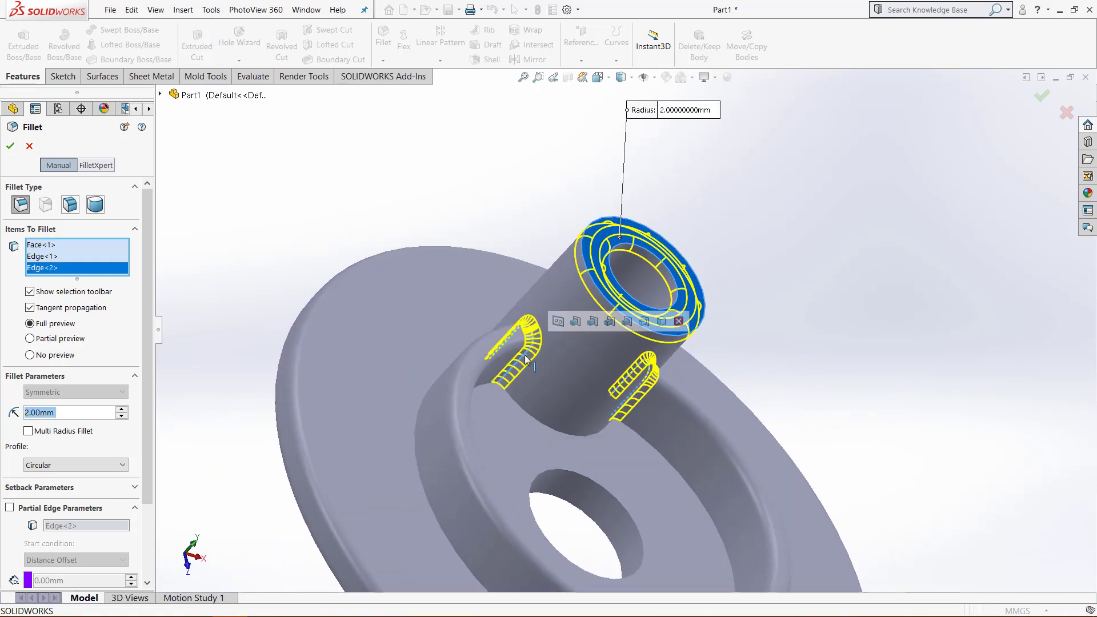
pyautogui.moveTo(646, 366); pyautogui.dragTo(603, 76, button='middle')
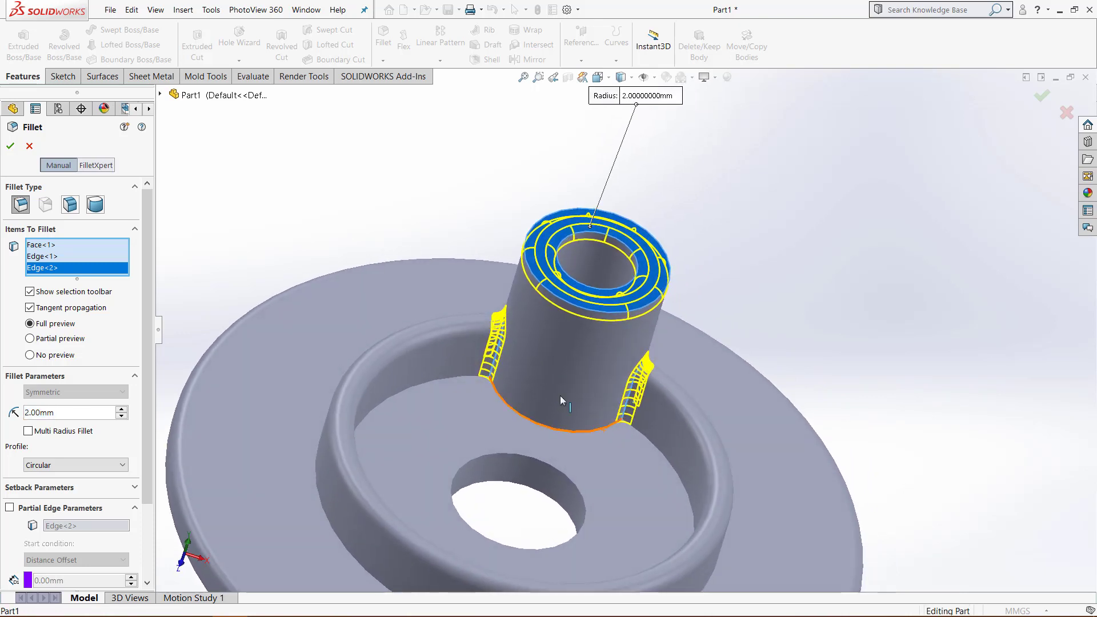
pyautogui.click(622, 77)
pyautogui.click(623, 157)
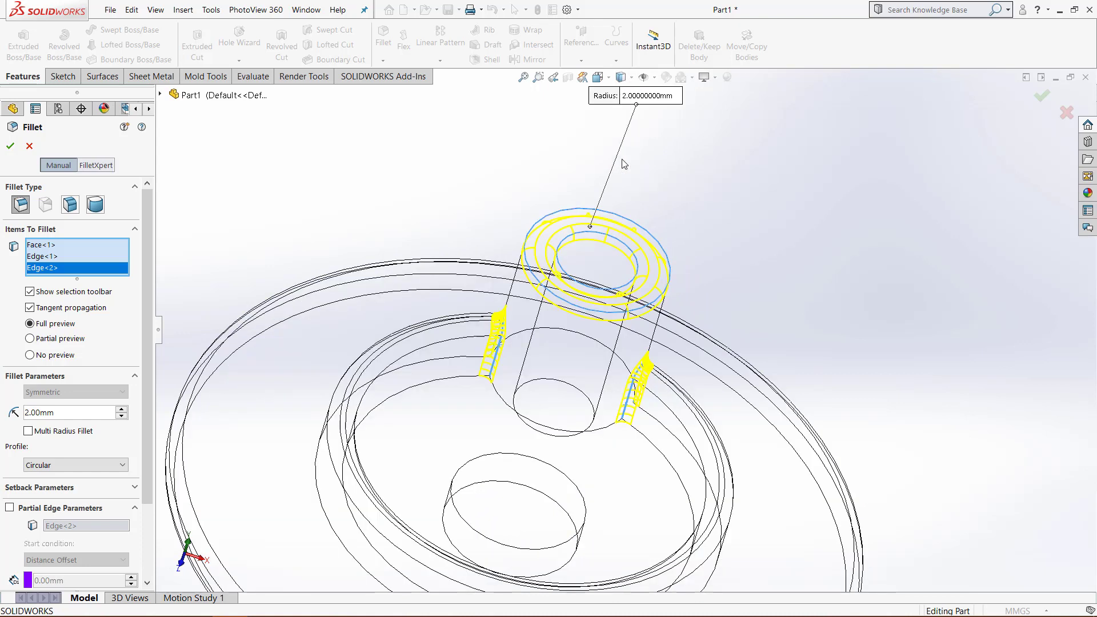
pyautogui.click(560, 438)
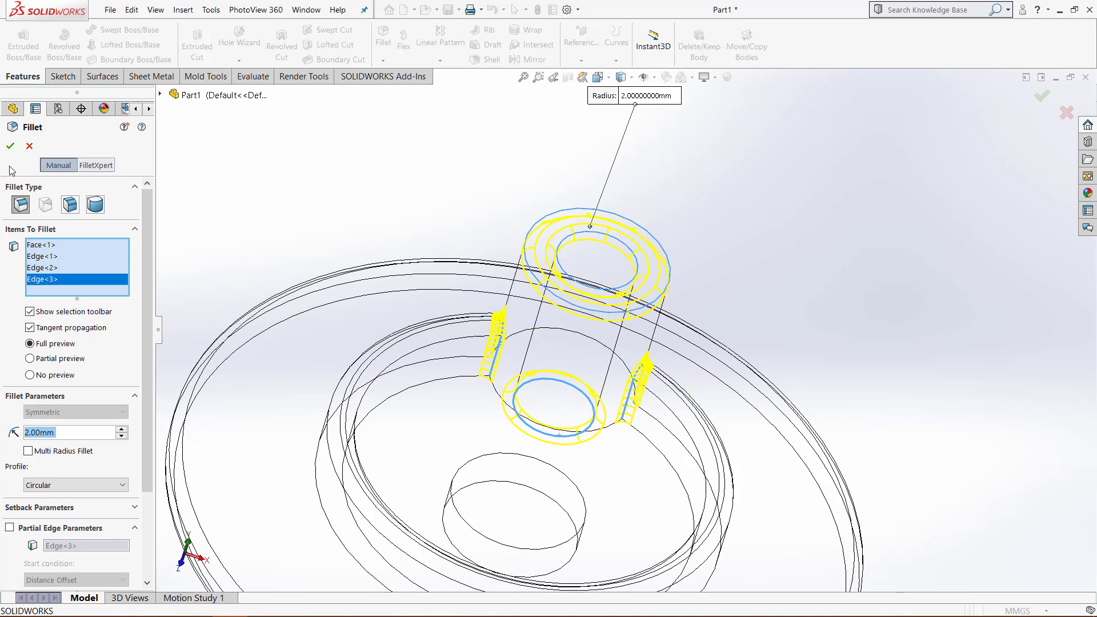
pyautogui.click(10, 146)
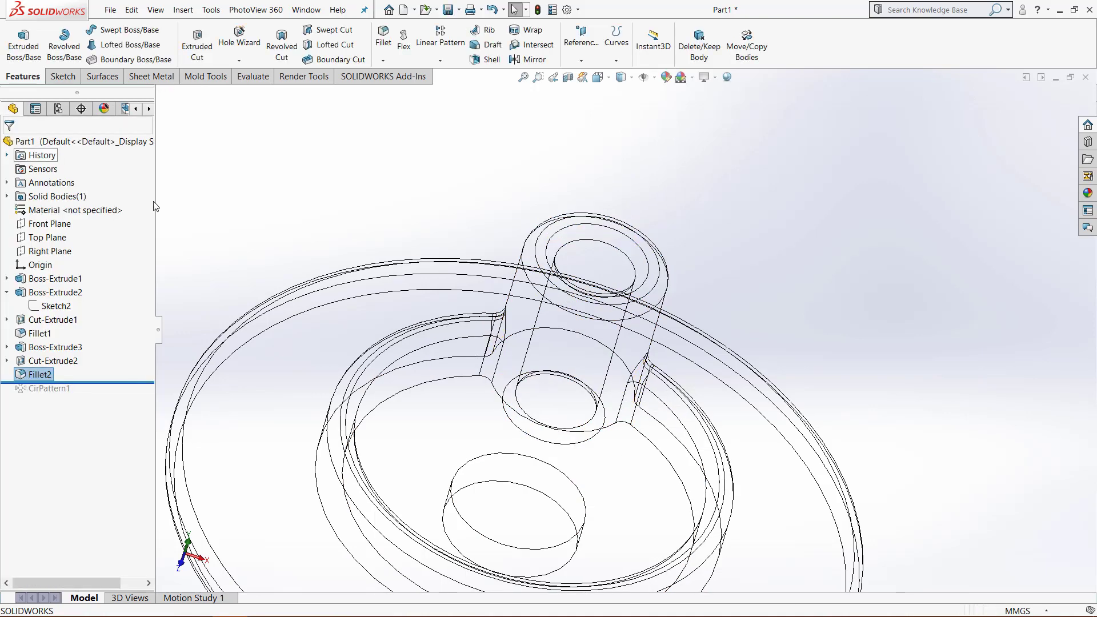
# Restore shaded display and roll the feature history forward past CirPattern1.
pyautogui.click(621, 77)
pyautogui.click(625, 108)
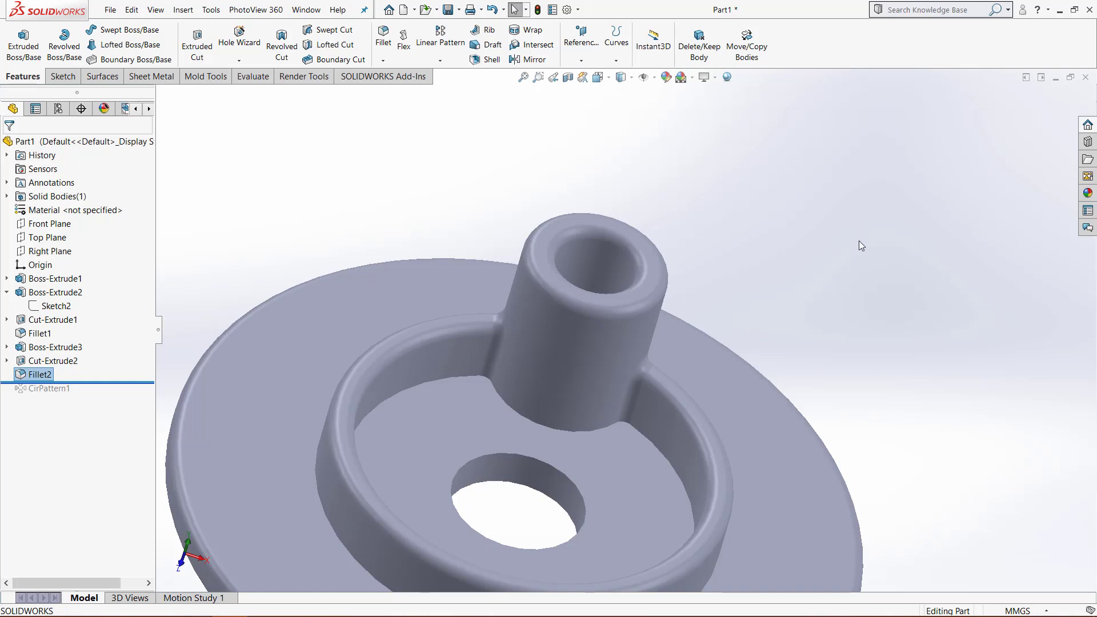
pyautogui.scroll(4, 856, 247)
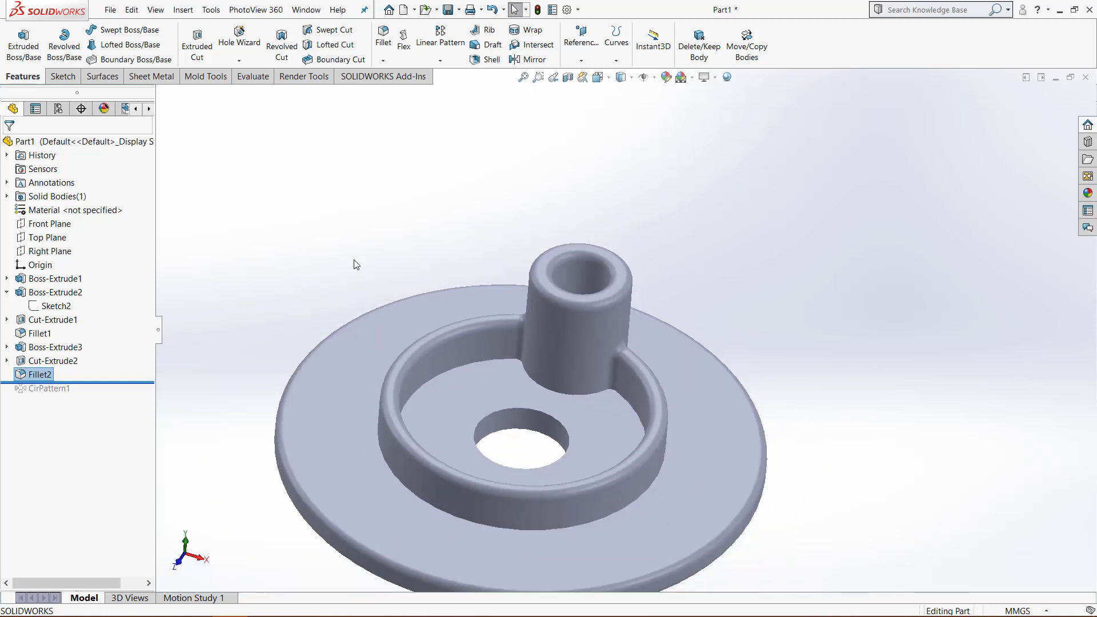
pyautogui.moveTo(99, 381); pyautogui.dragTo(99, 399)
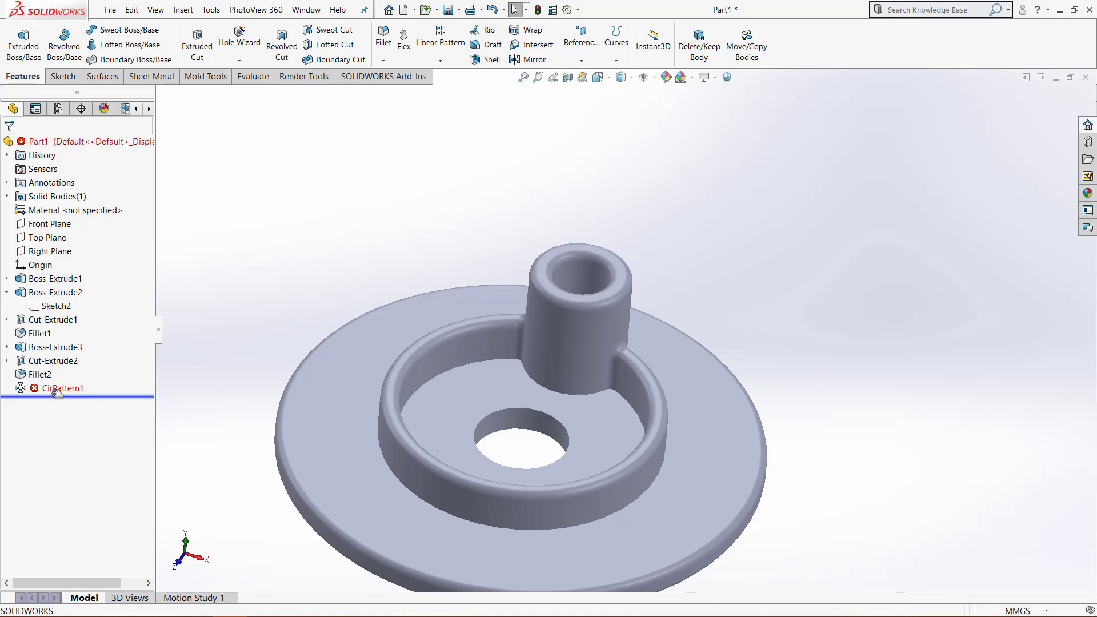
# Edit CirPattern1 to also pattern Cut-Extrude2 and Fillet2.
pyautogui.moveTo(47, 393)
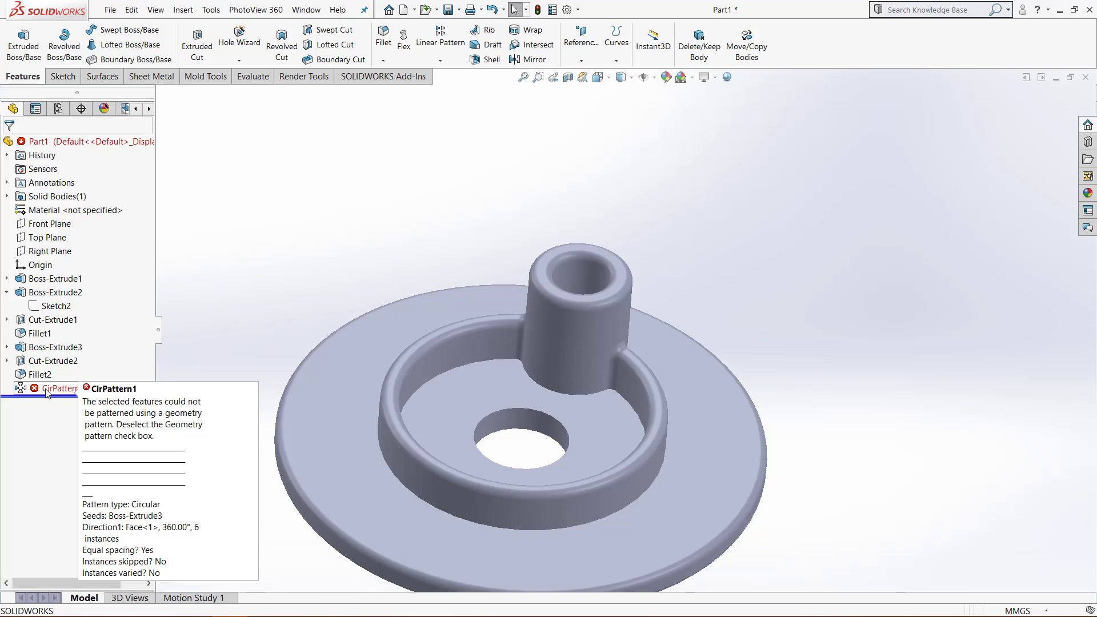
pyautogui.click(47, 391)
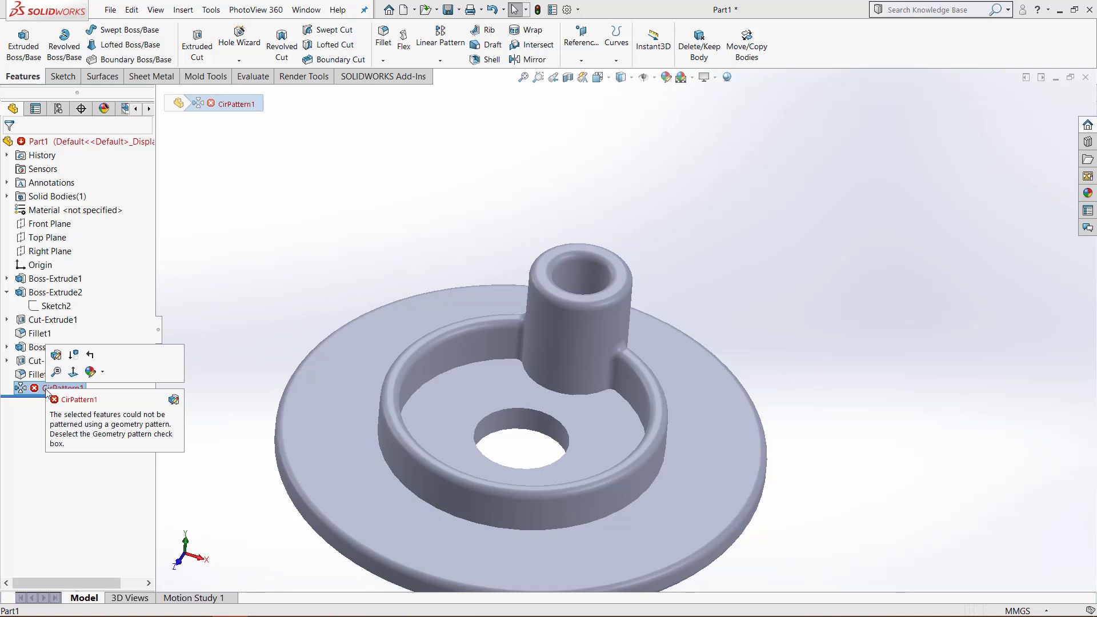
pyautogui.click(56, 355)
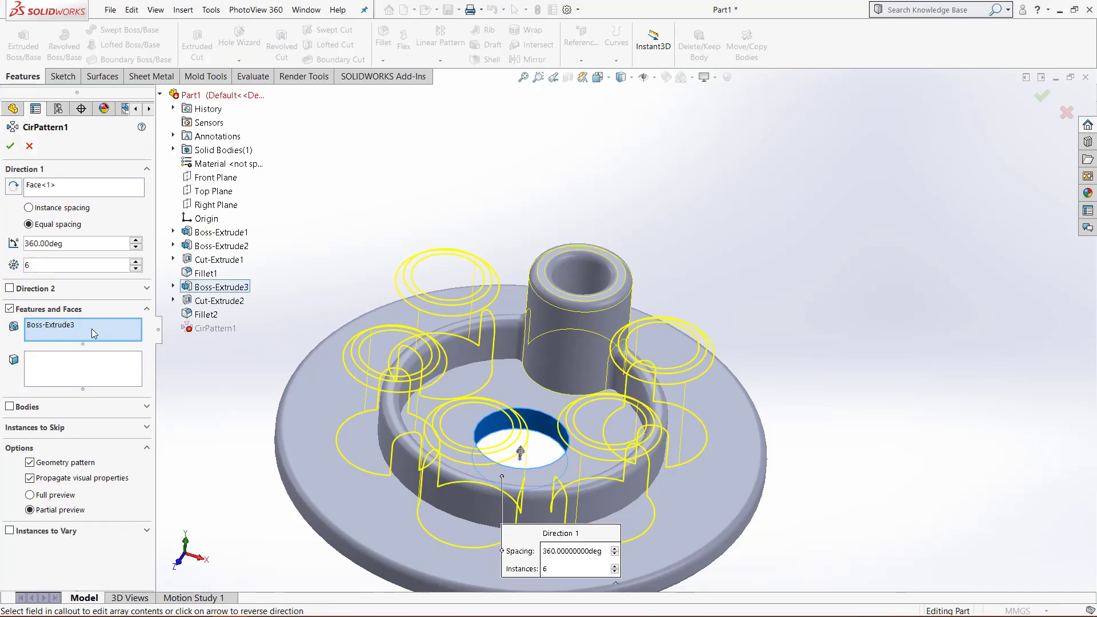
pyautogui.click(92, 329)
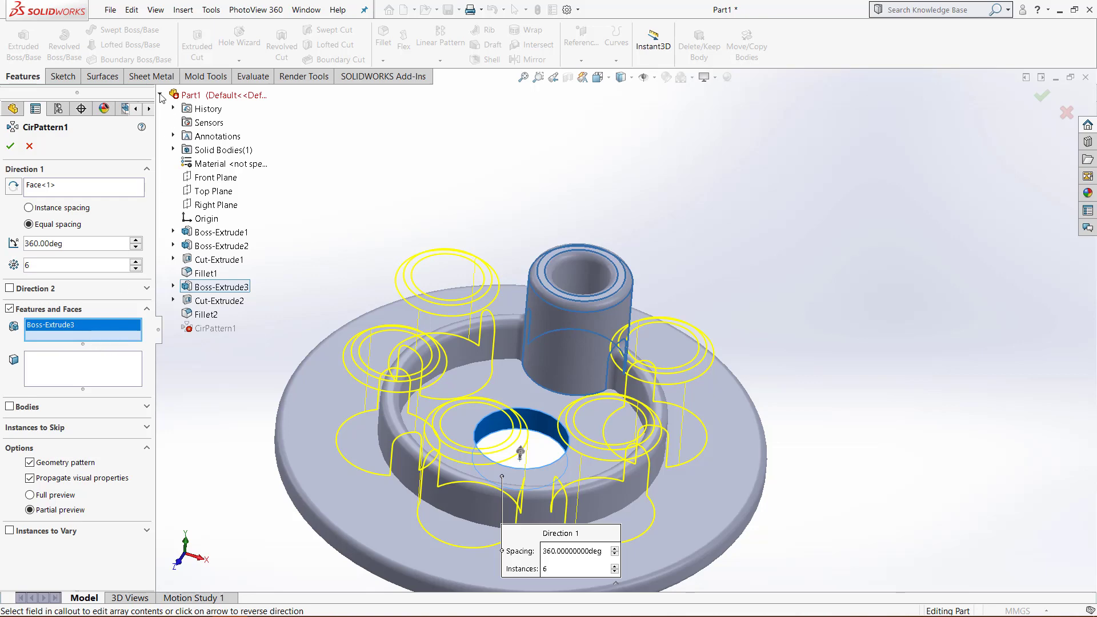
pyautogui.click(205, 303)
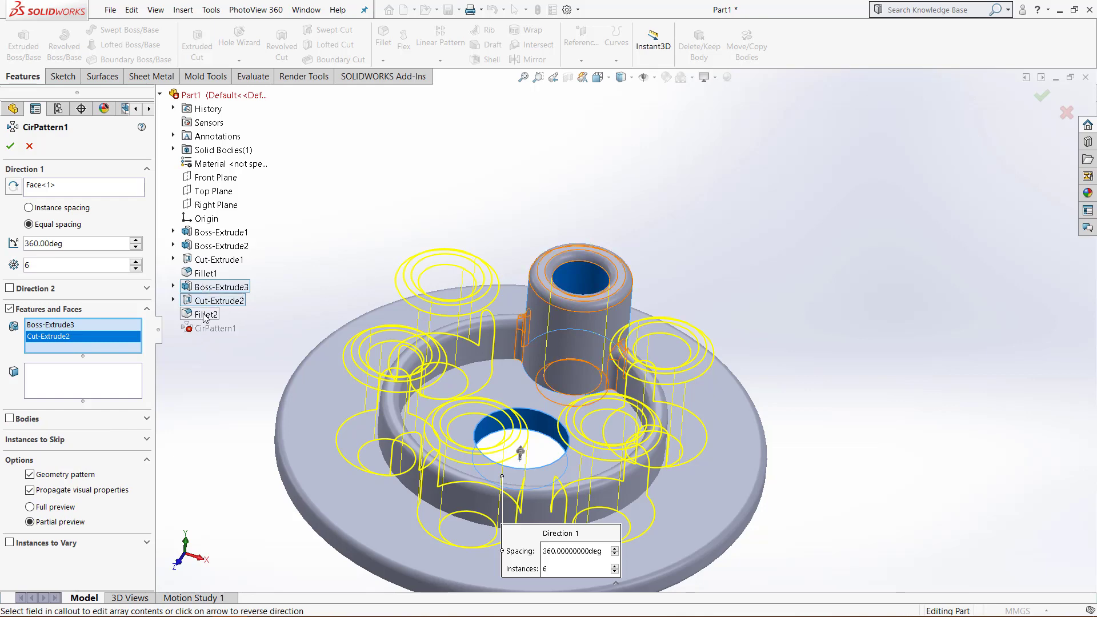
pyautogui.click(205, 315)
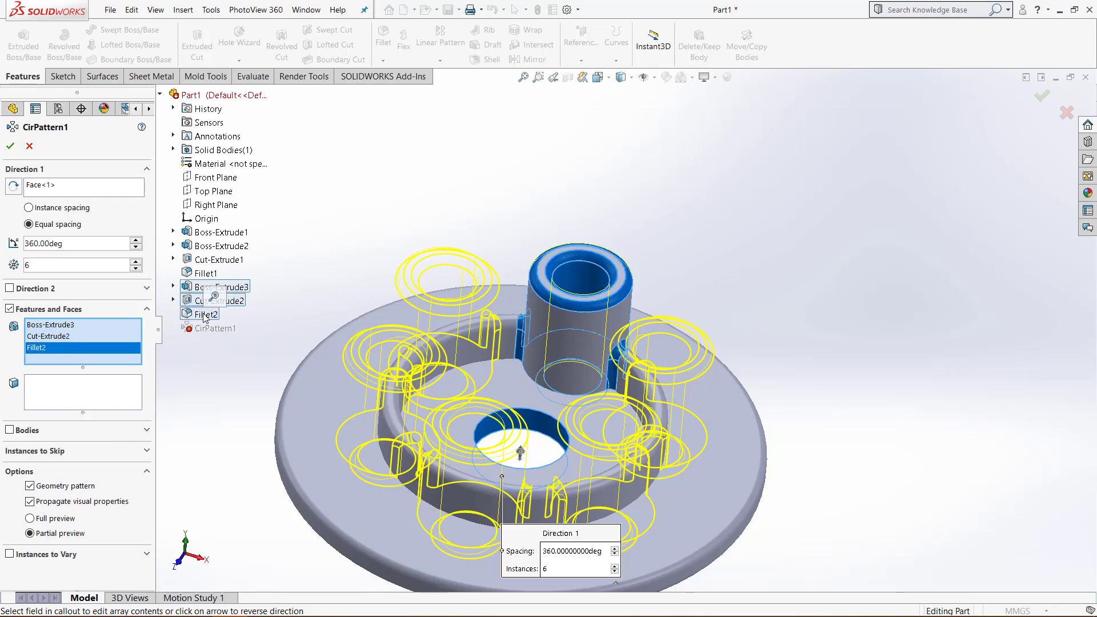
pyautogui.click(9, 148)
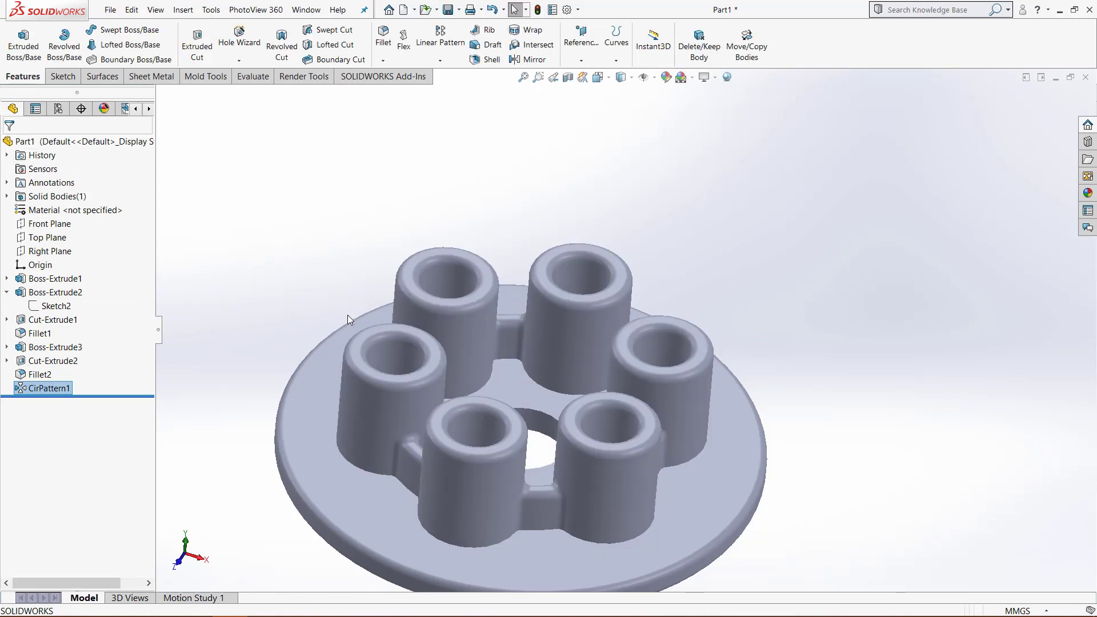
# Orbit the six-tube patterned part to a new viewing angle.
pyautogui.moveTo(445, 457); pyautogui.dragTo(482, 507, button='middle')
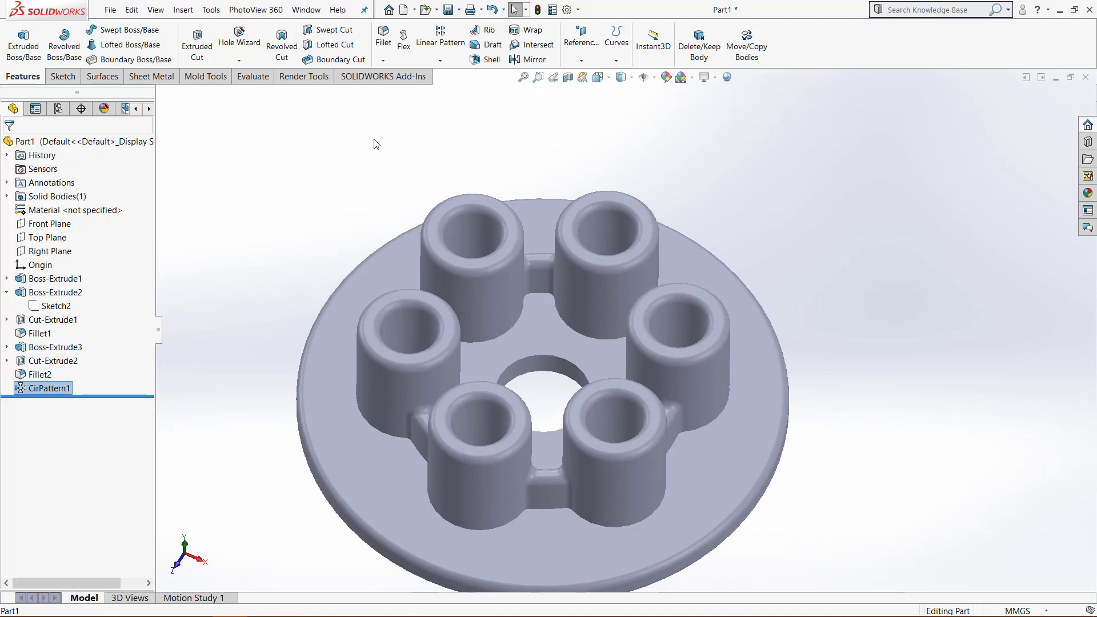
# Fillet the inner star loop and outer base loop where the six bosses meet the disc at 2 mm, with tangent propagation.
pyautogui.click(383, 36)
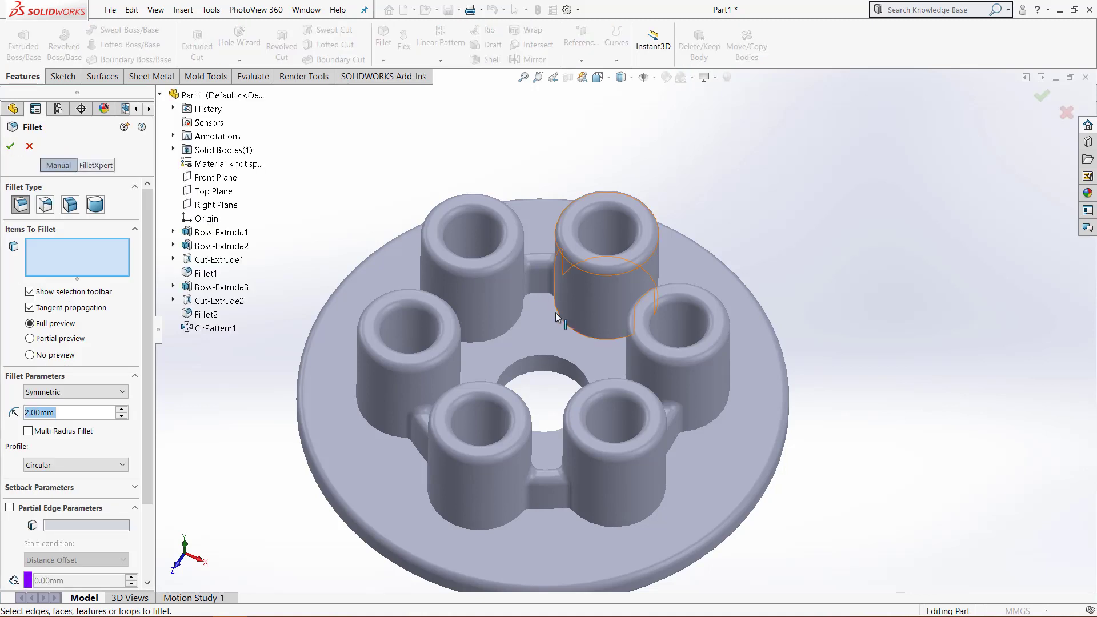
pyautogui.scroll(-3, 551, 311)
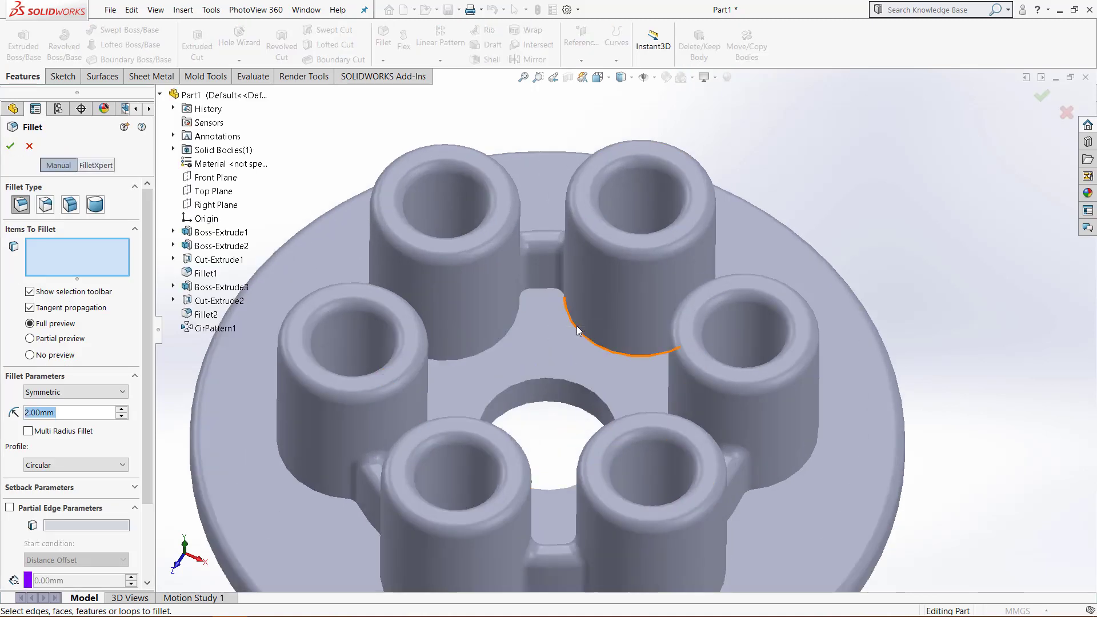
pyautogui.click(576, 330)
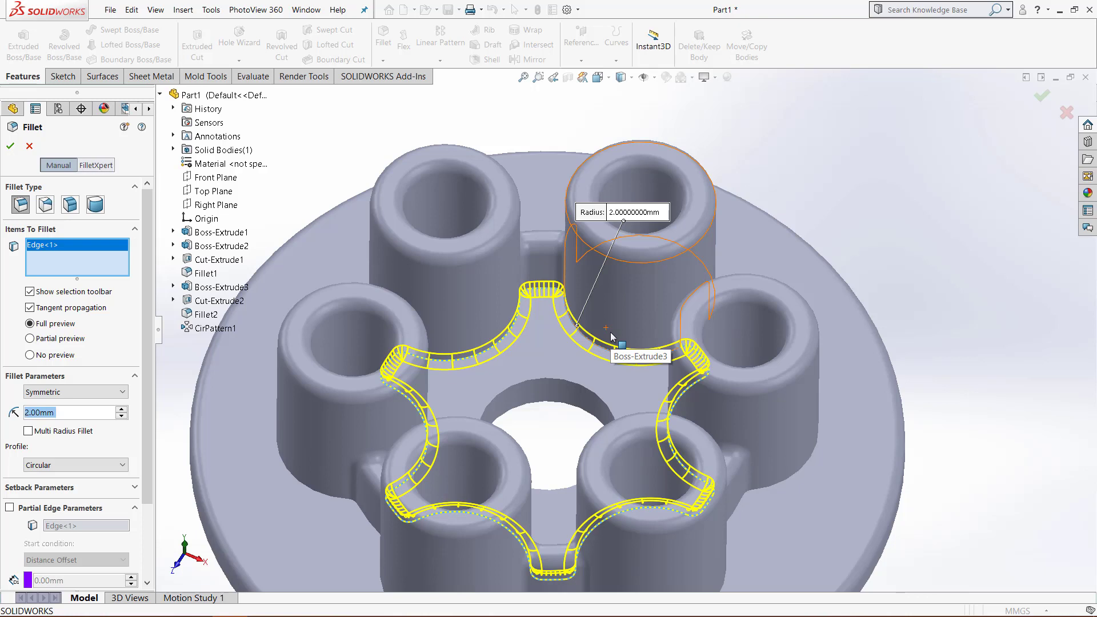
pyautogui.click(30, 308)
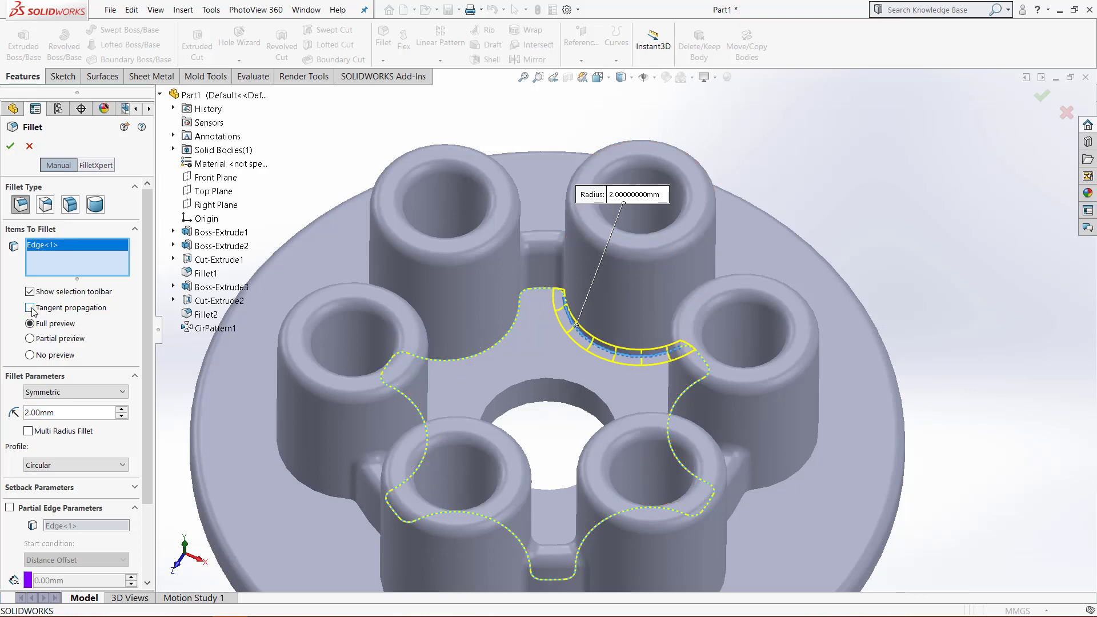
pyautogui.click(30, 308)
pyautogui.scroll(3, 513, 447)
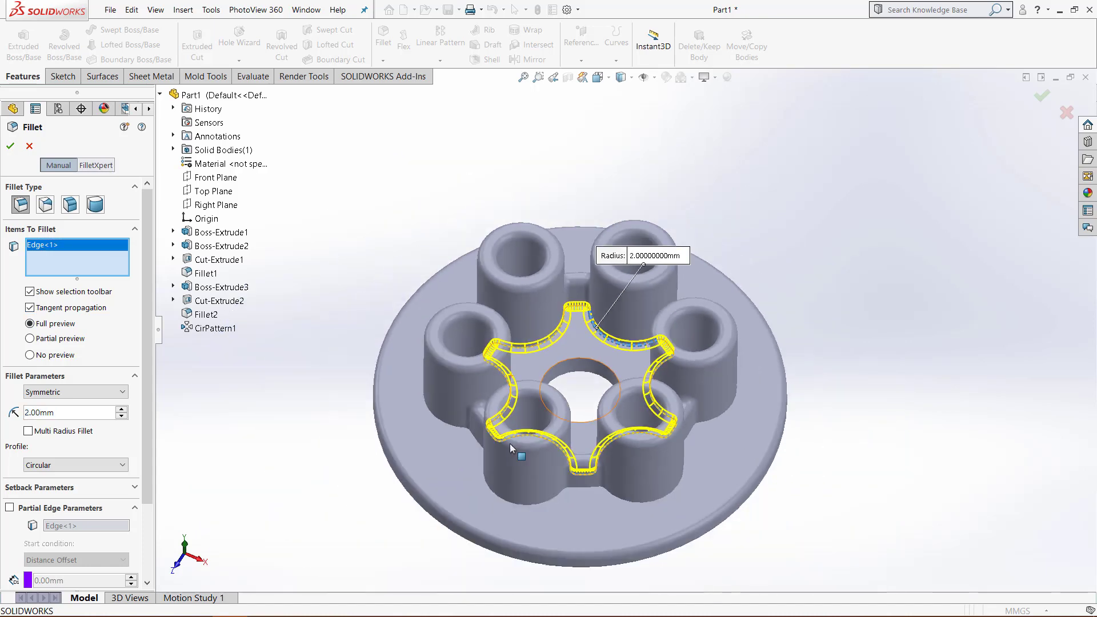
pyautogui.scroll(-3, 581, 491)
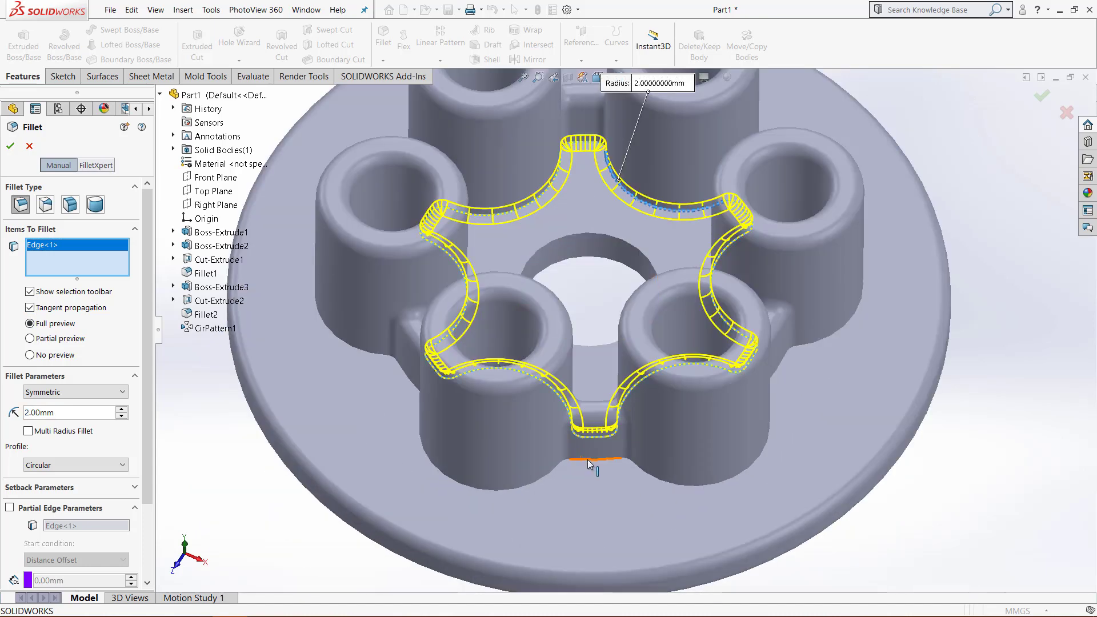
pyautogui.click(589, 460)
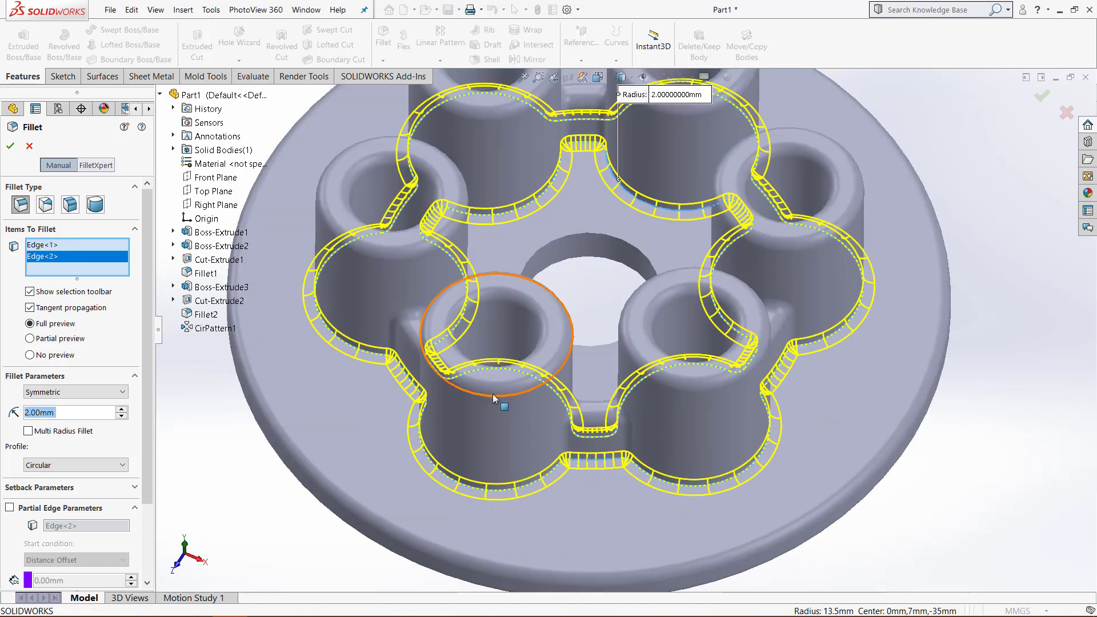
pyautogui.scroll(2, 492, 398)
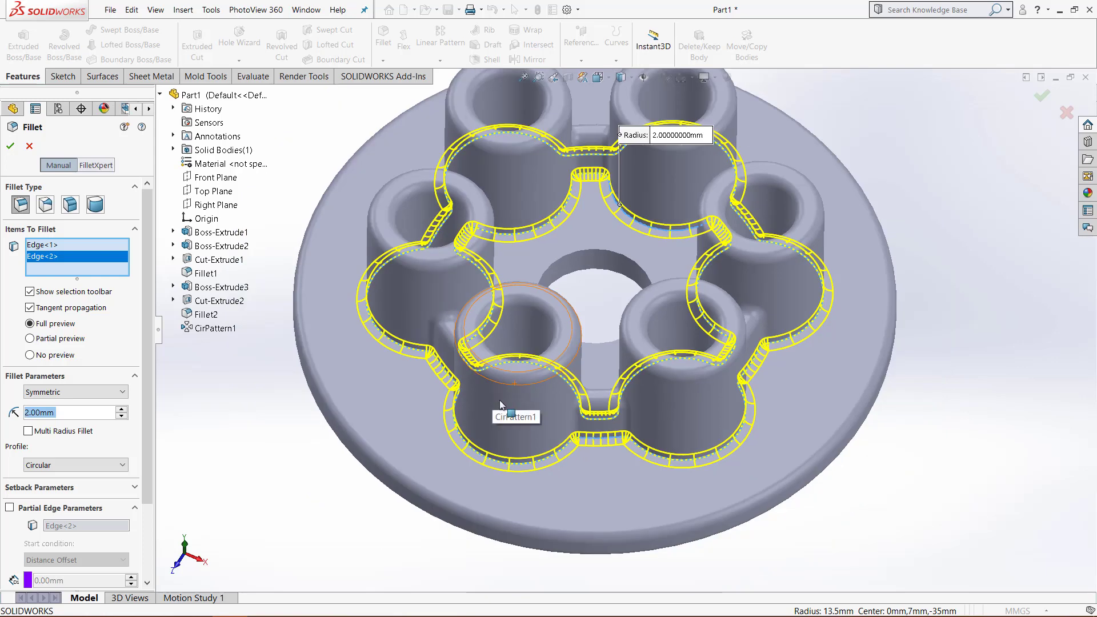
pyautogui.click(10, 147)
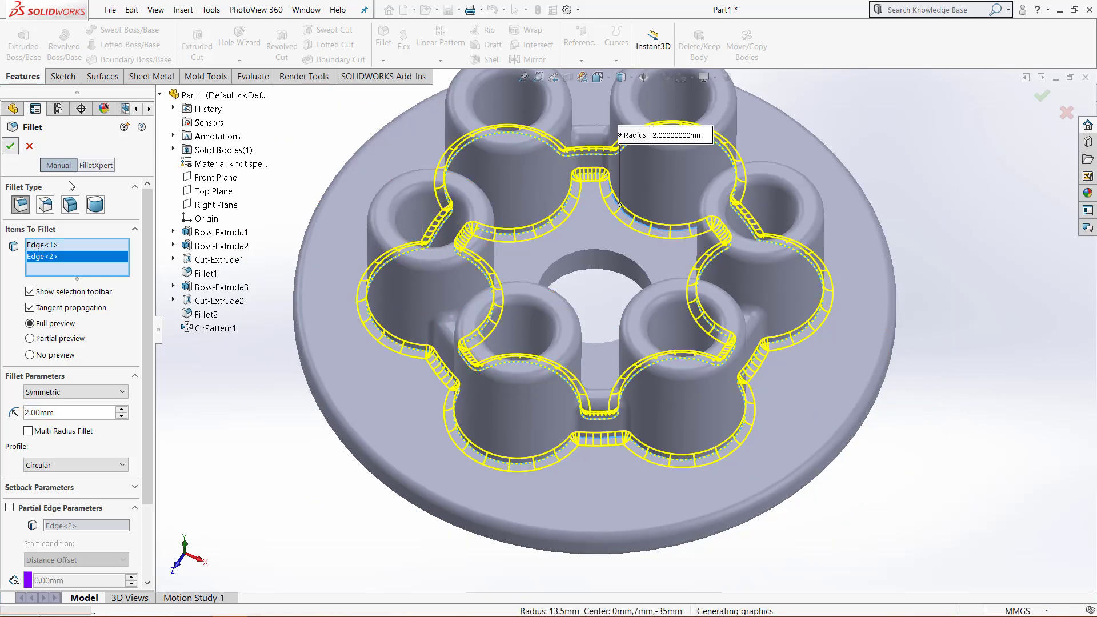
pyautogui.press('f')
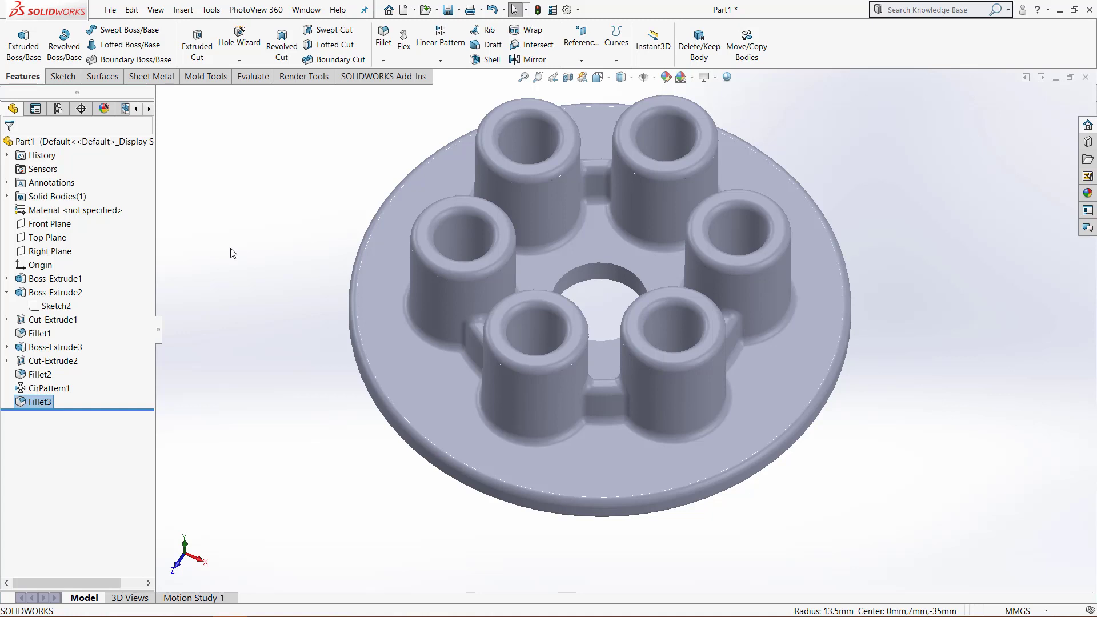
# Save Part1 with Ctrl+S.
pyautogui.hotkey('ctrl', 's')
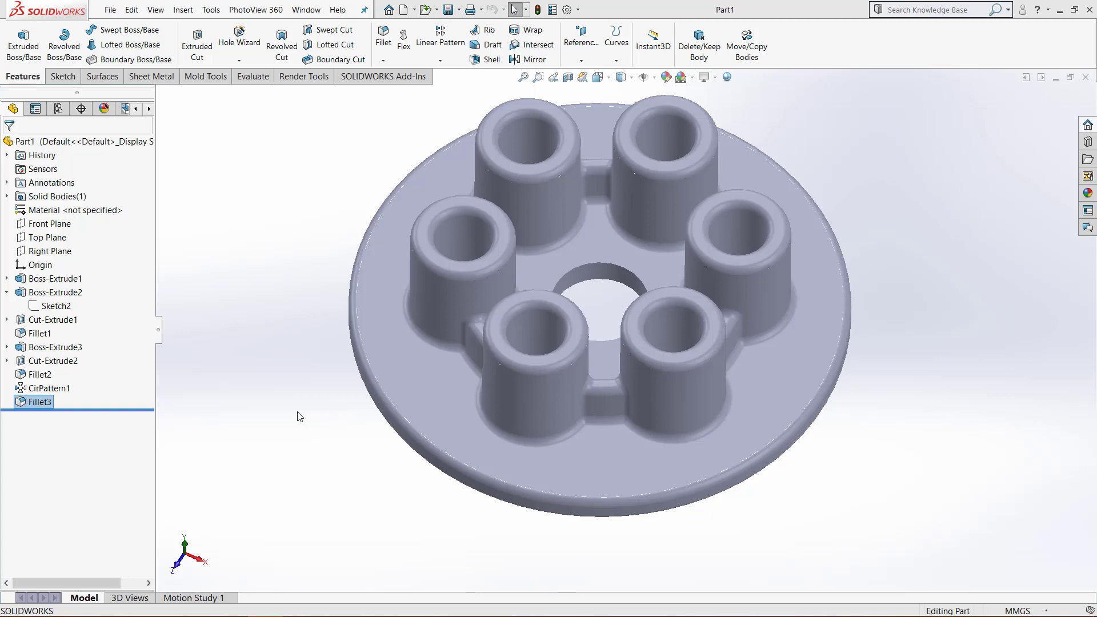
# Make a drawing from Part1 on an A (ANSI) Landscape sheet.
pyautogui.click(108, 12)
pyautogui.click(143, 108)
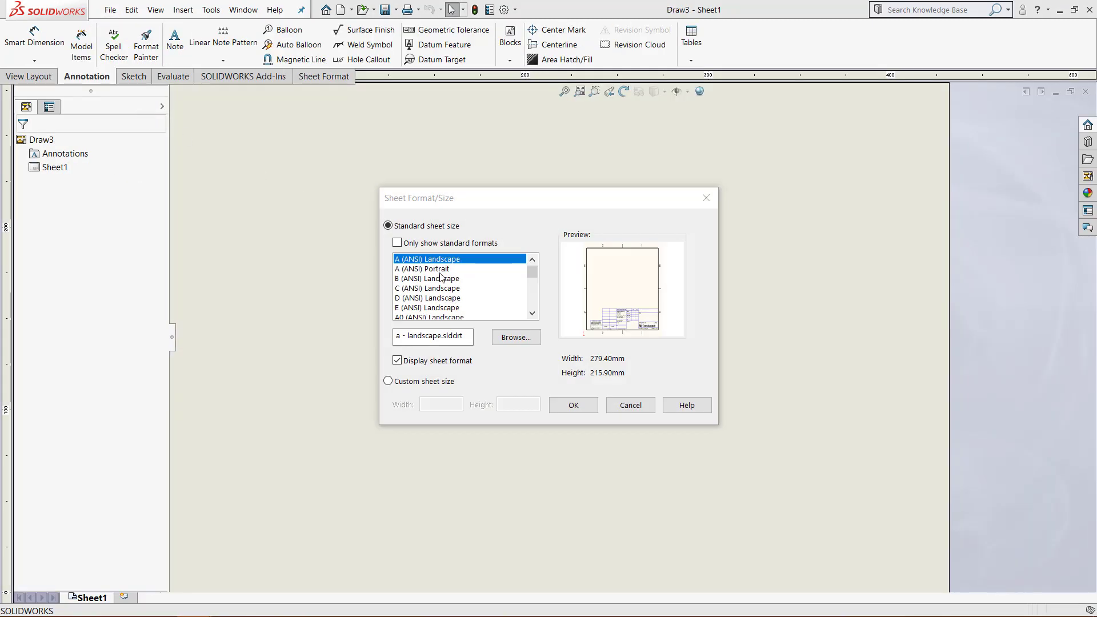
pyautogui.press('Return')
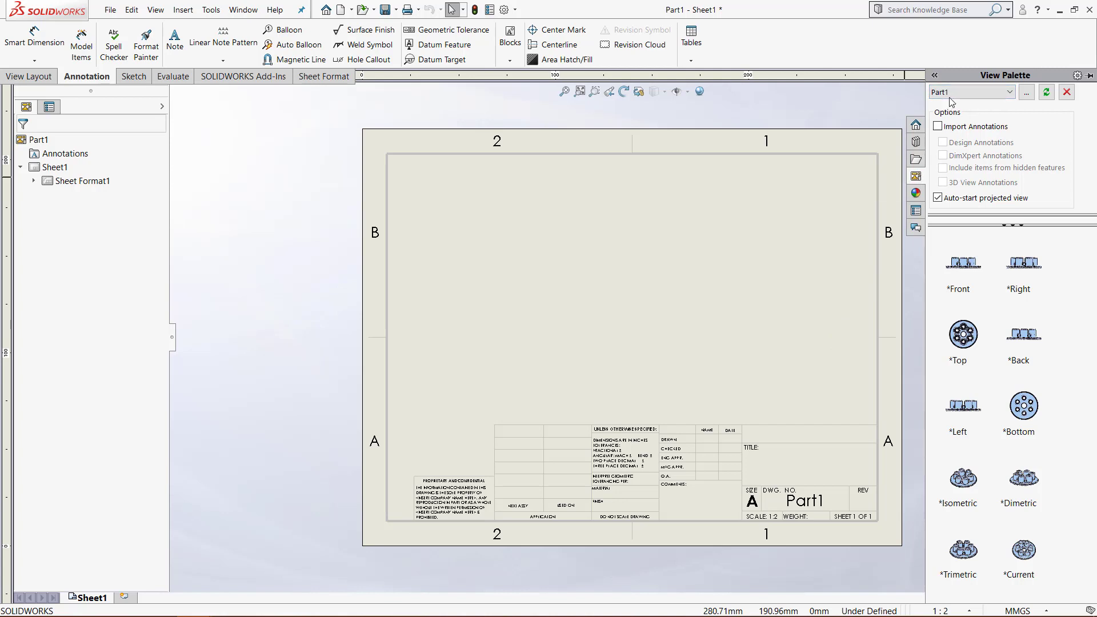
# Place the front view, then the projected top and isometric views on the sheet.
pyautogui.moveTo(954, 285); pyautogui.dragTo(476, 377)
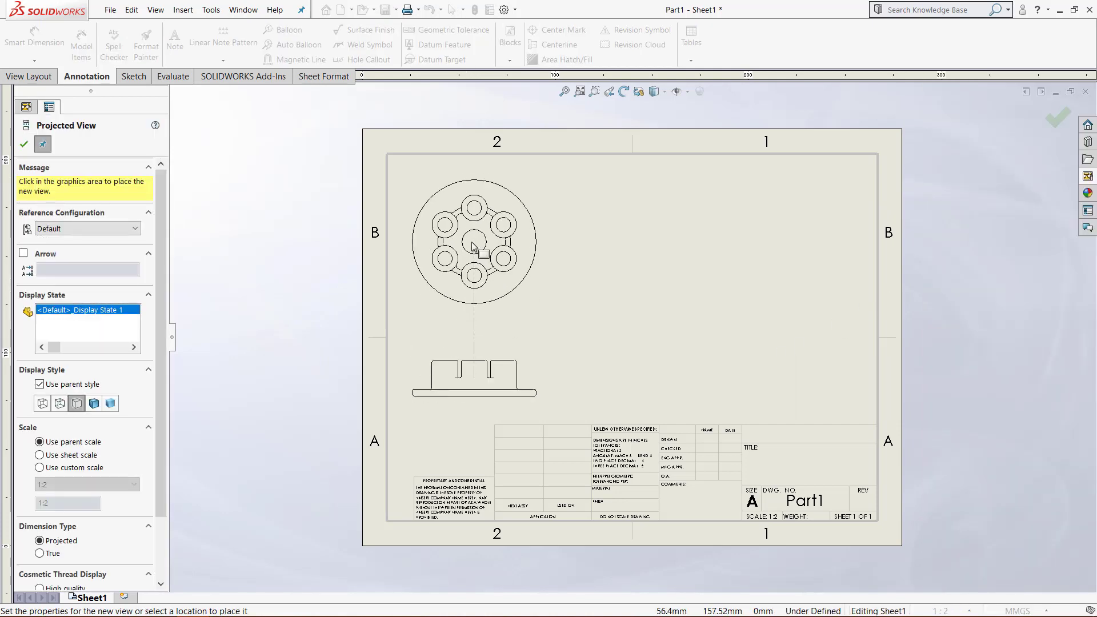
pyautogui.click(473, 247)
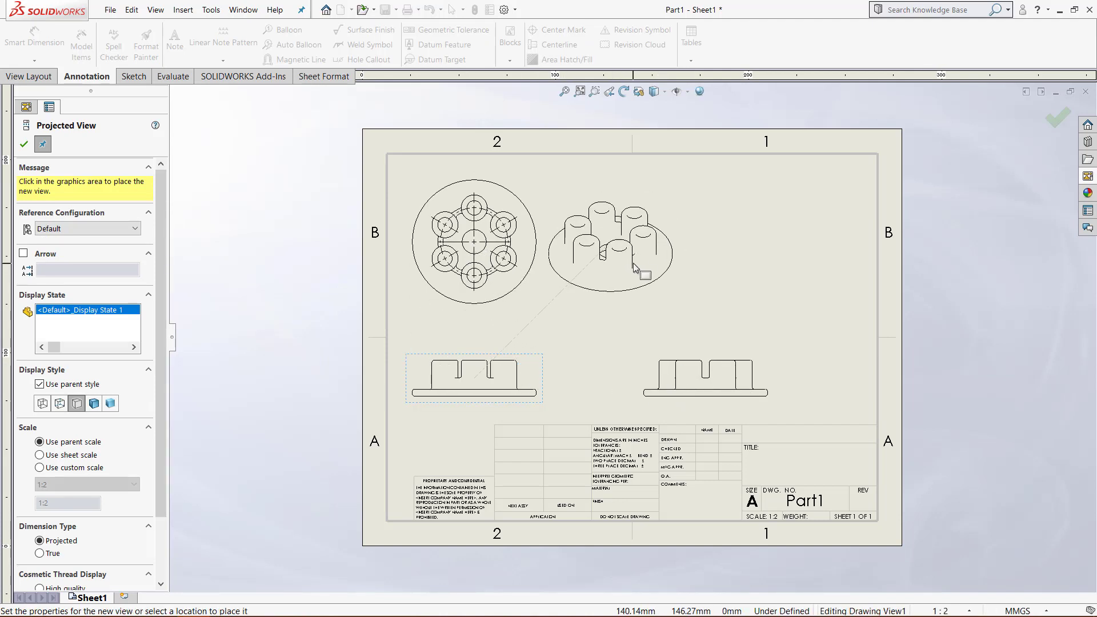
pyautogui.click(642, 284)
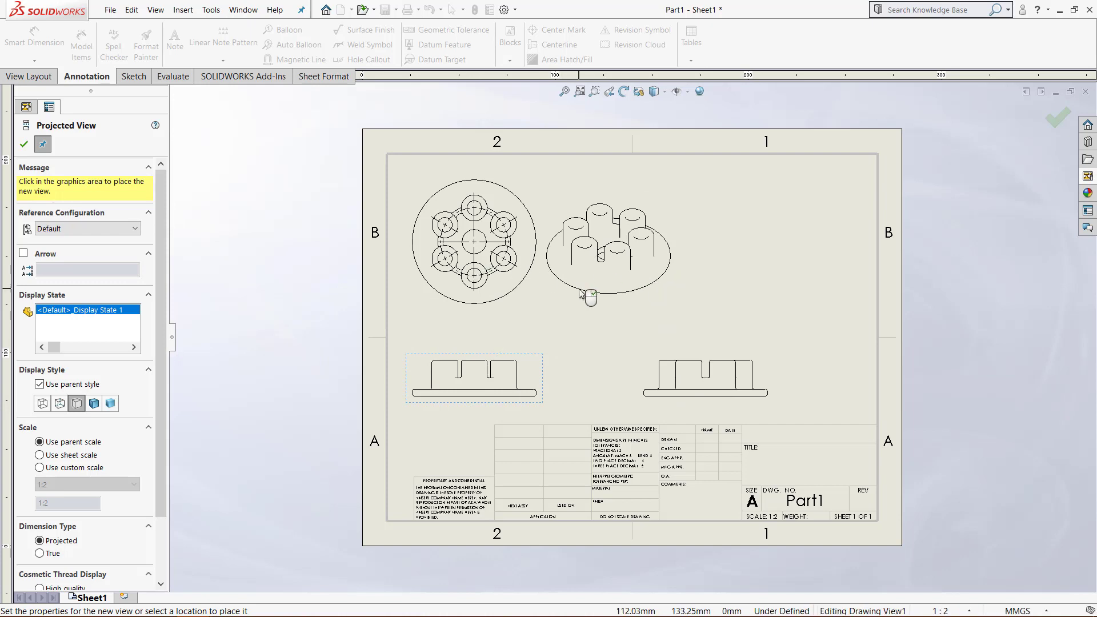
pyautogui.click(24, 146)
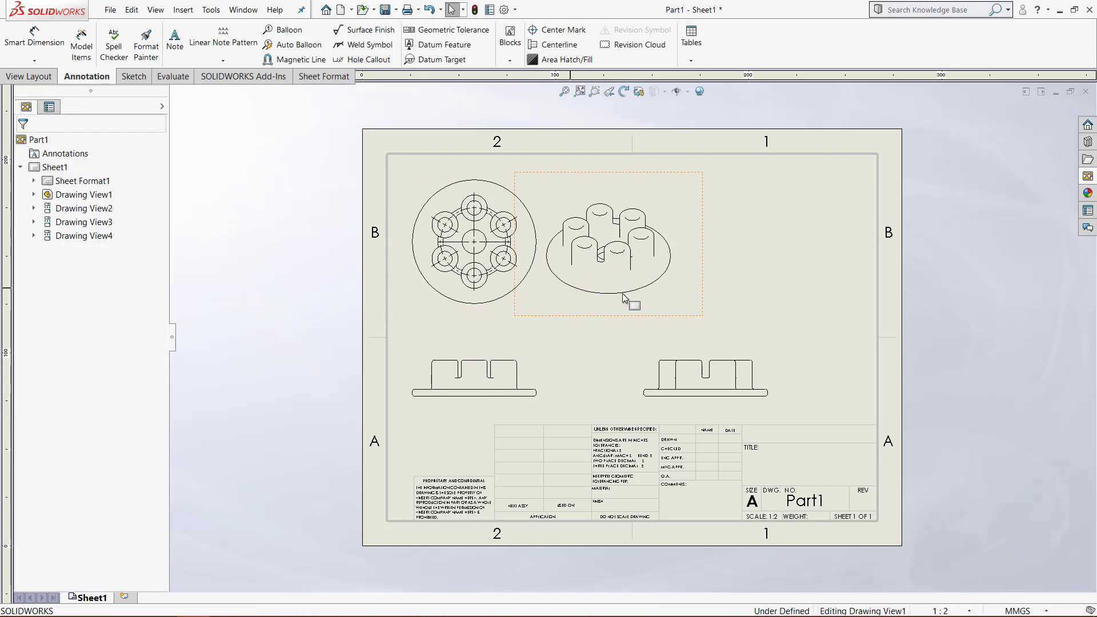
# Rearrange the isometric, side, front and top views to spread them across the sheet.
pyautogui.click(729, 304)
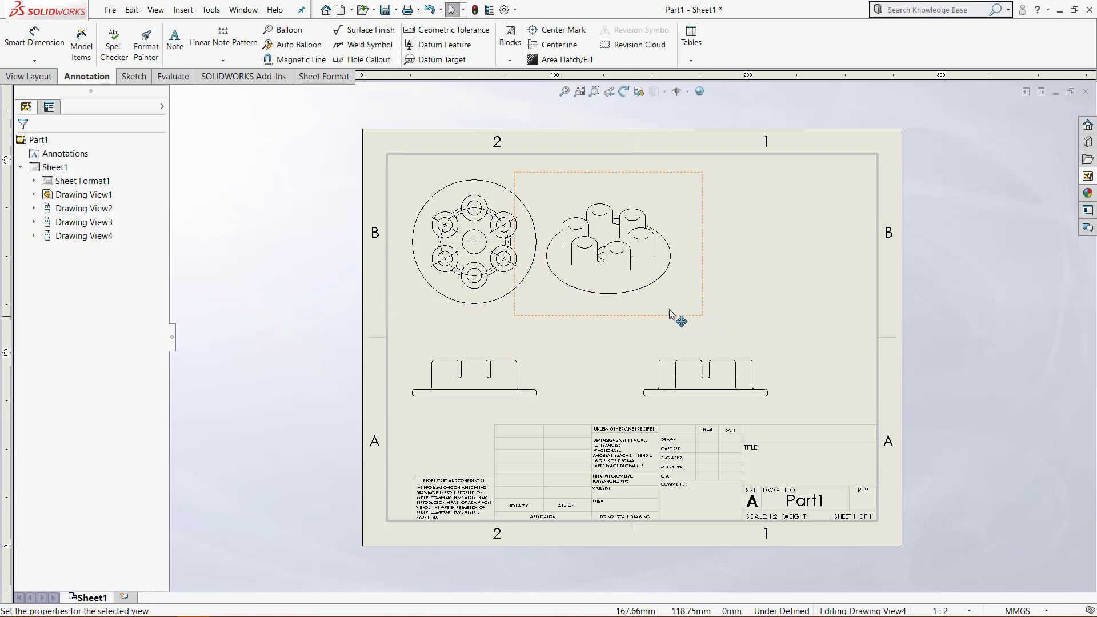
pyautogui.moveTo(671, 315); pyautogui.dragTo(821, 314)
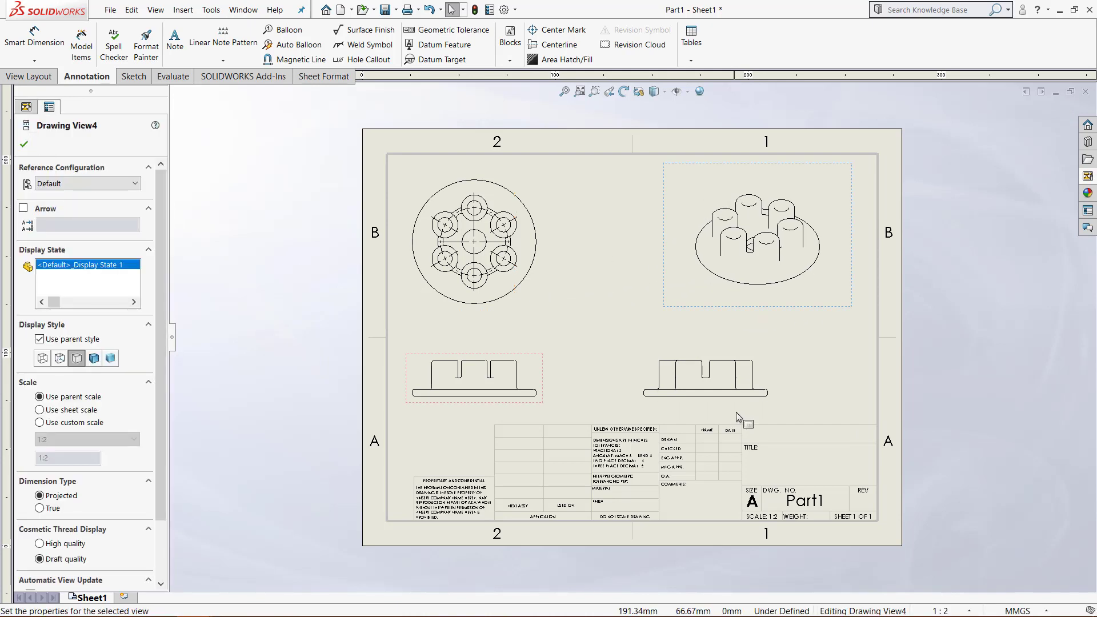
pyautogui.moveTo(743, 410)
pyautogui.mouseDown()
pyautogui.moveTo(809, 410)
pyautogui.moveTo(792, 415)
pyautogui.mouseUp()
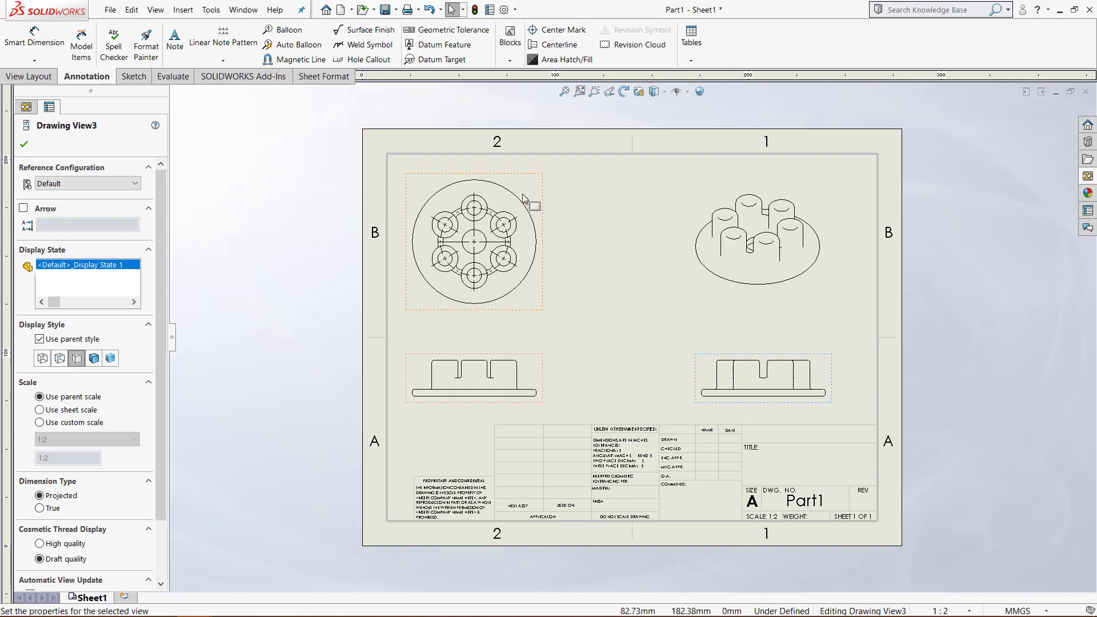
pyautogui.moveTo(503, 409)
pyautogui.mouseDown()
pyautogui.moveTo(560, 418)
pyautogui.moveTo(486, 396)
pyautogui.moveTo(534, 399)
pyautogui.moveTo(521, 393)
pyautogui.moveTo(500, 420)
pyautogui.mouseUp()
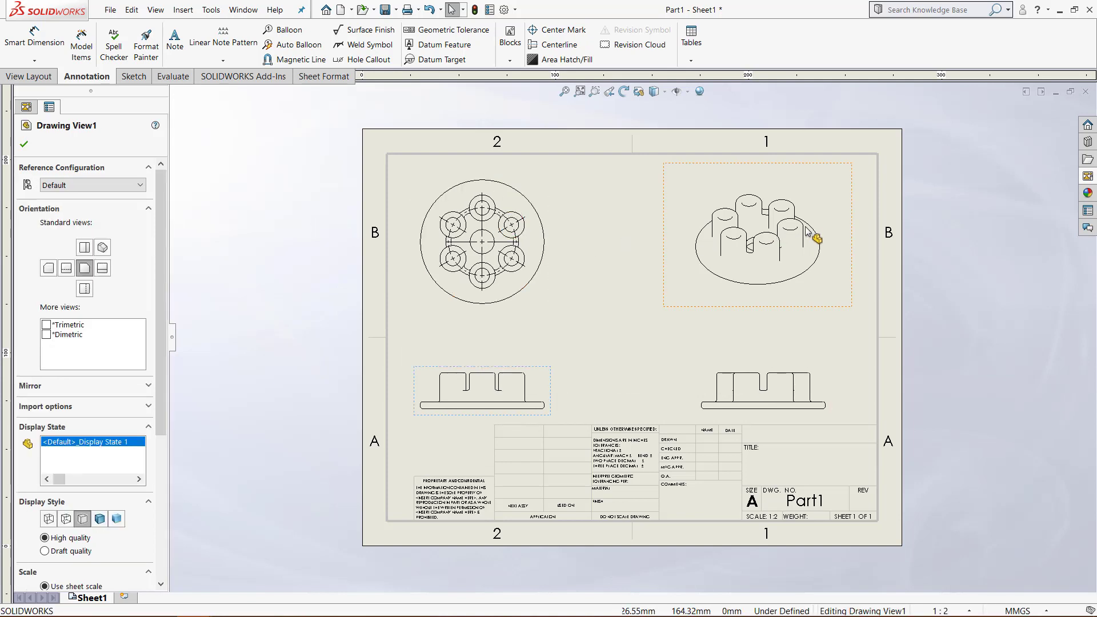
pyautogui.moveTo(855, 234); pyautogui.dragTo(864, 235)
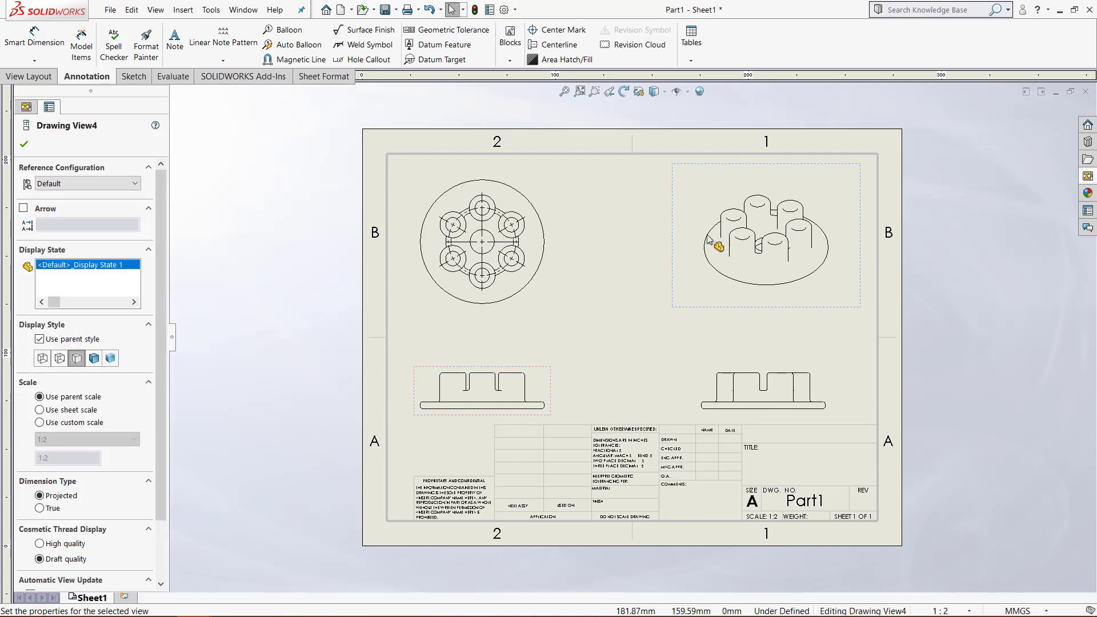
pyautogui.moveTo(544, 290)
pyautogui.mouseDown()
pyautogui.moveTo(559, 276)
pyautogui.moveTo(641, 292)
pyautogui.mouseUp()
# Set the isometric view's display style to Shaded.
pyautogui.click(649, 331)
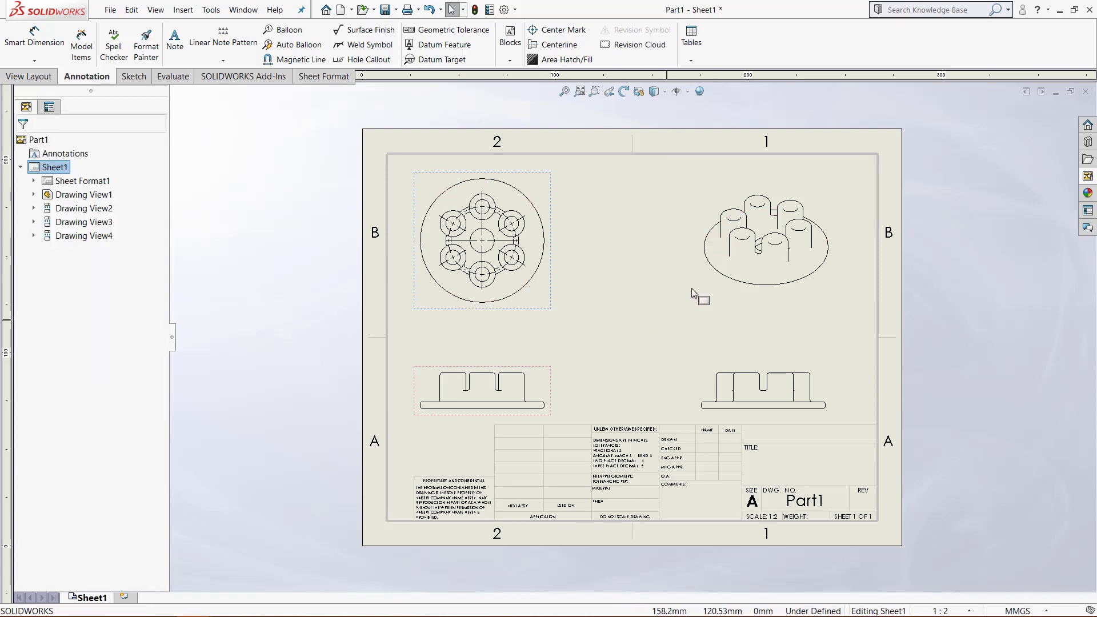
pyautogui.click(709, 227)
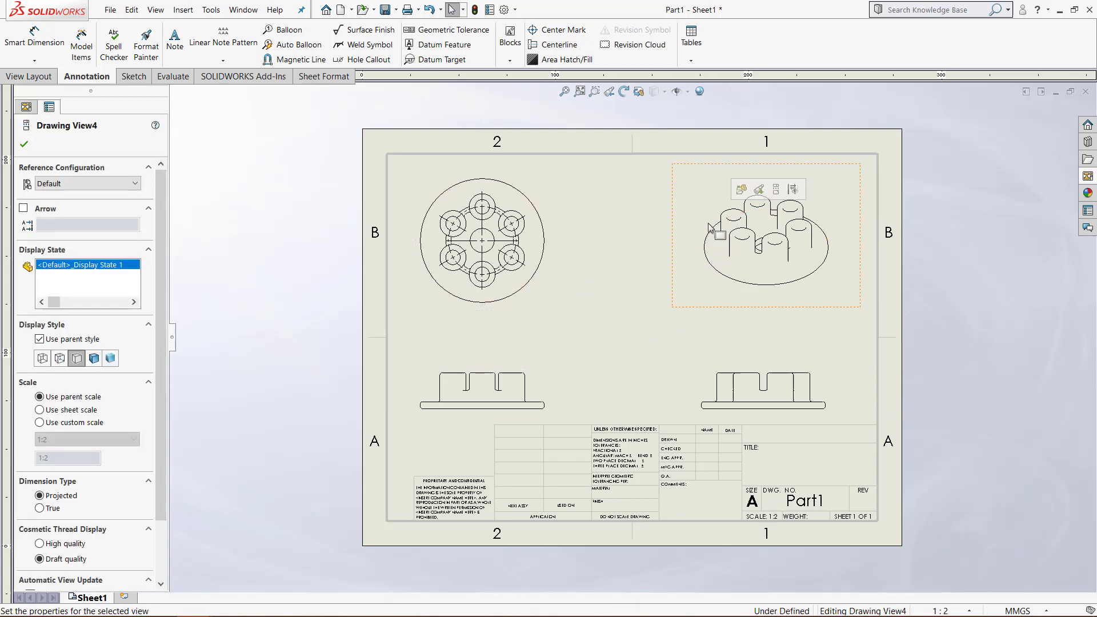
pyautogui.click(111, 359)
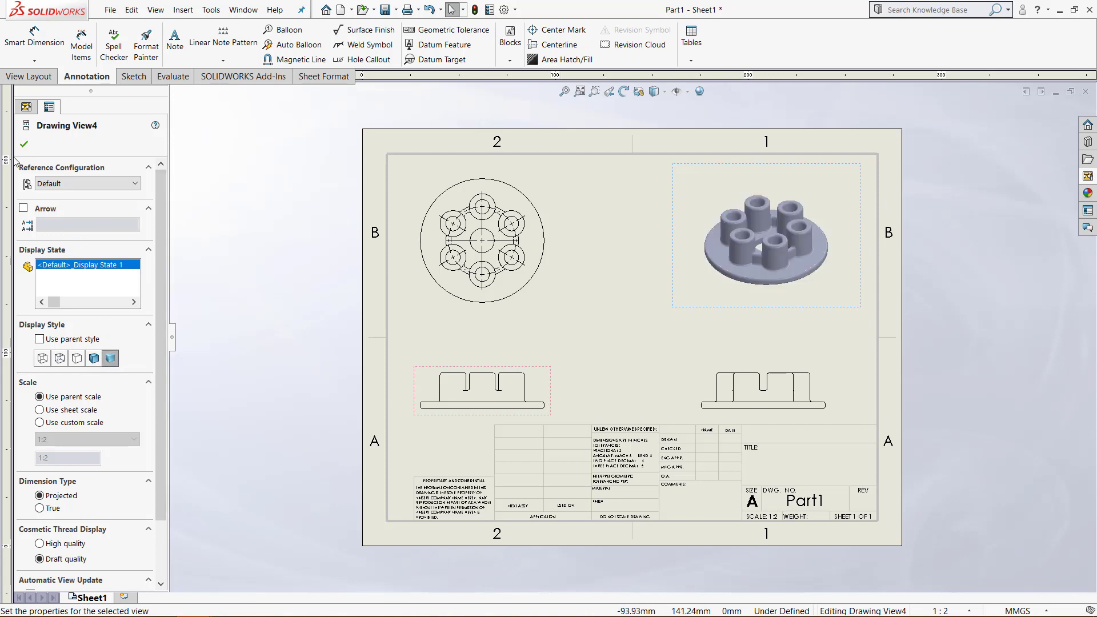
pyautogui.click(24, 144)
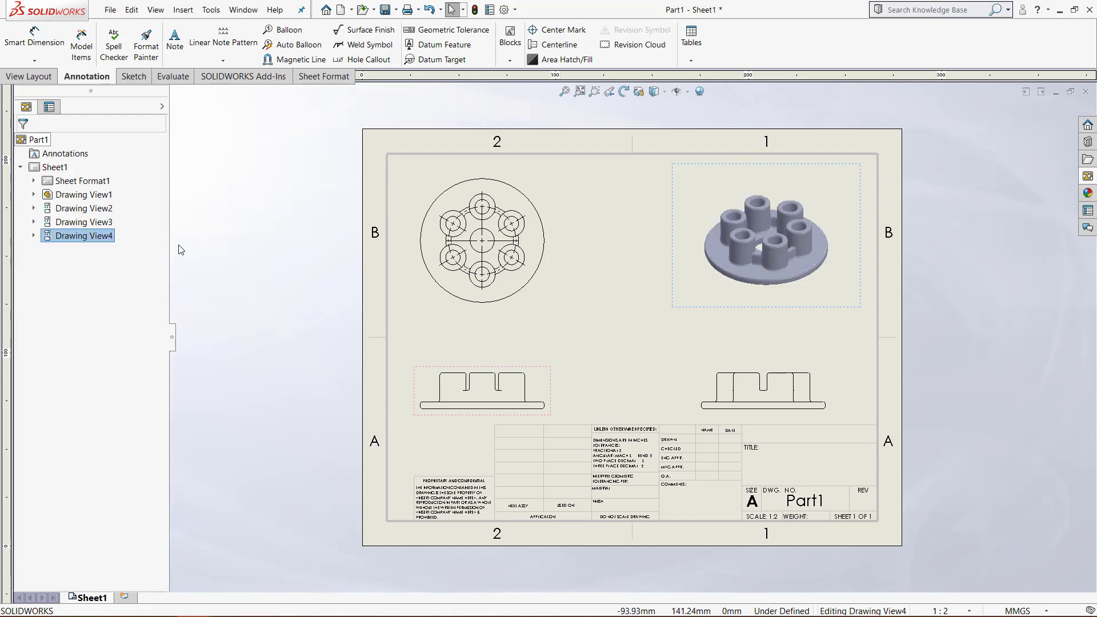
# Set the front view to Hidden Lines Visible so hidden edges show dashed.
pyautogui.click(429, 379)
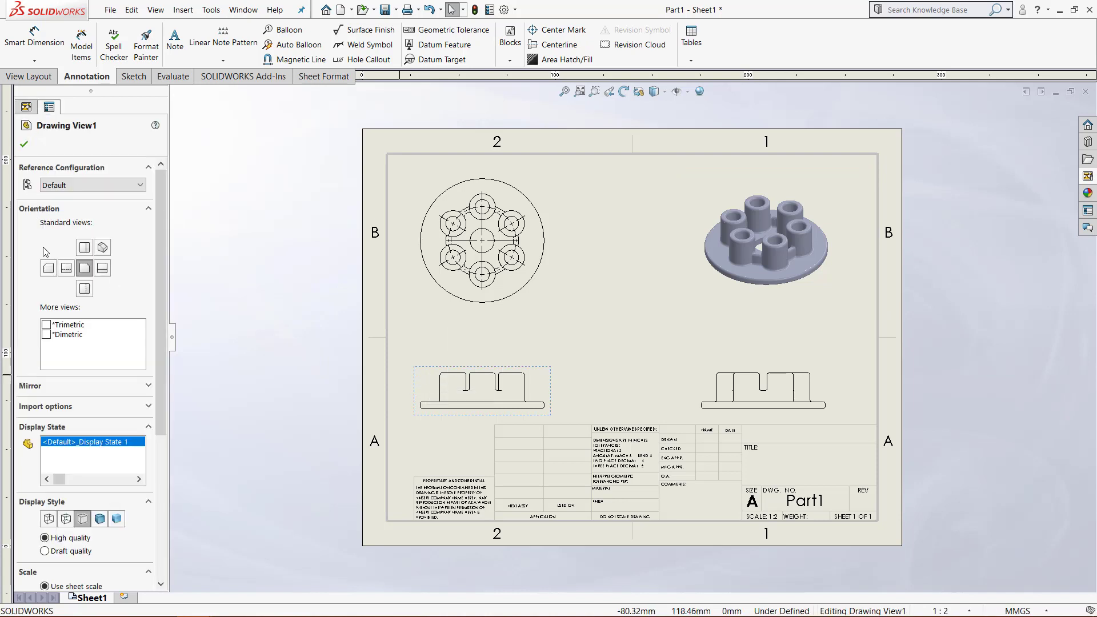
pyautogui.click(66, 518)
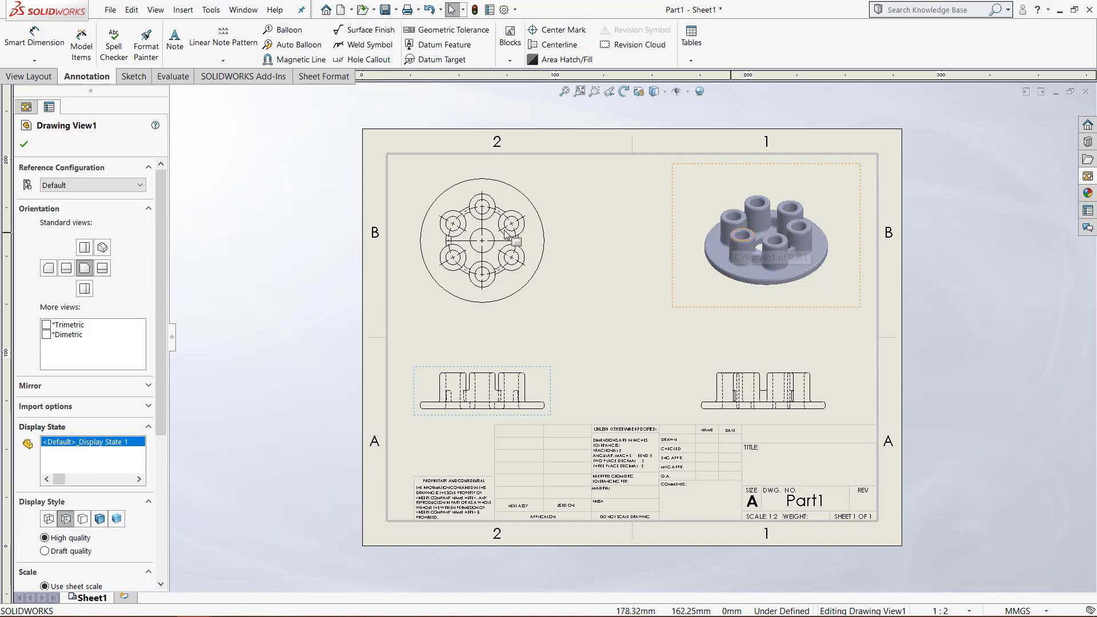
pyautogui.click(24, 144)
pyautogui.scroll(-1, 512, 299)
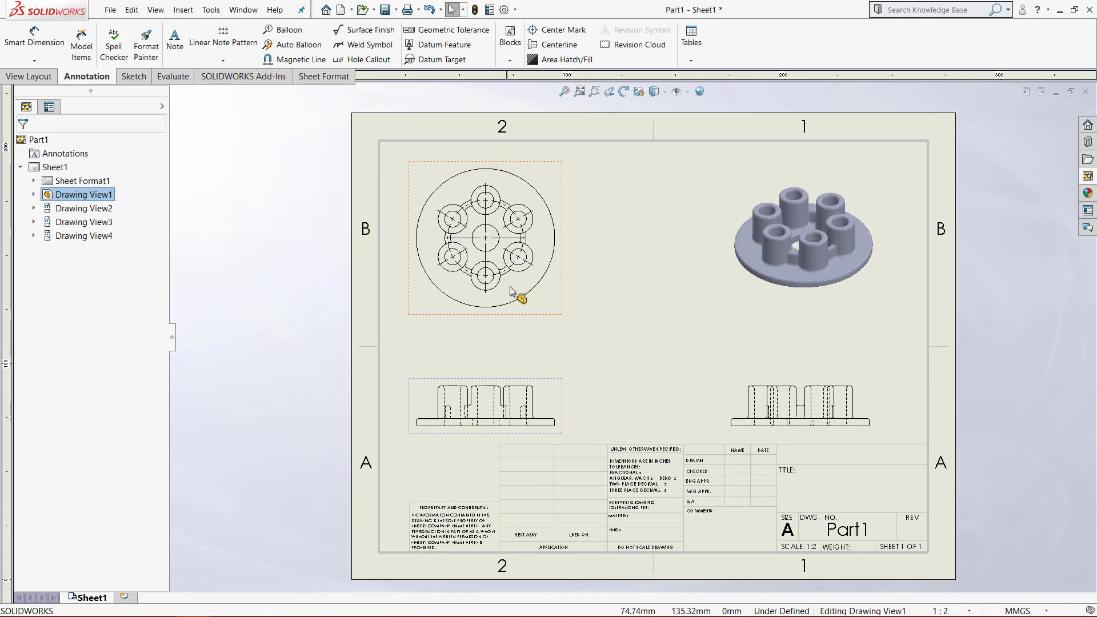
pyautogui.scroll(-1, 511, 298)
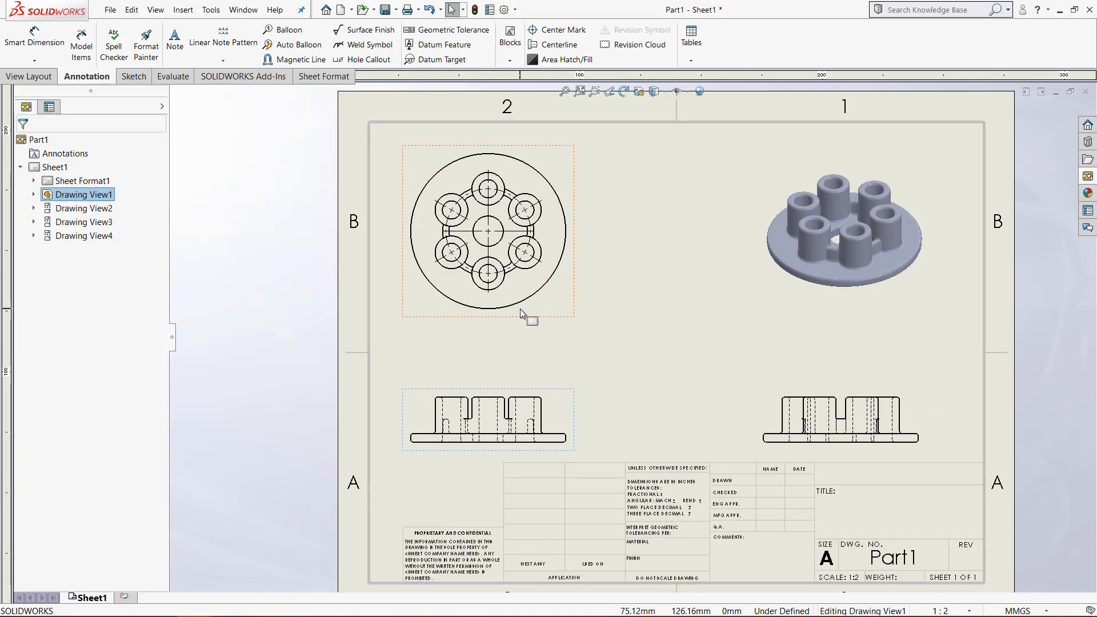
# Add Smart Dimensions: Ø128.00 disc diameter, 37.00 front-view height and Ø15.00 spire hole.
pyautogui.click(35, 43)
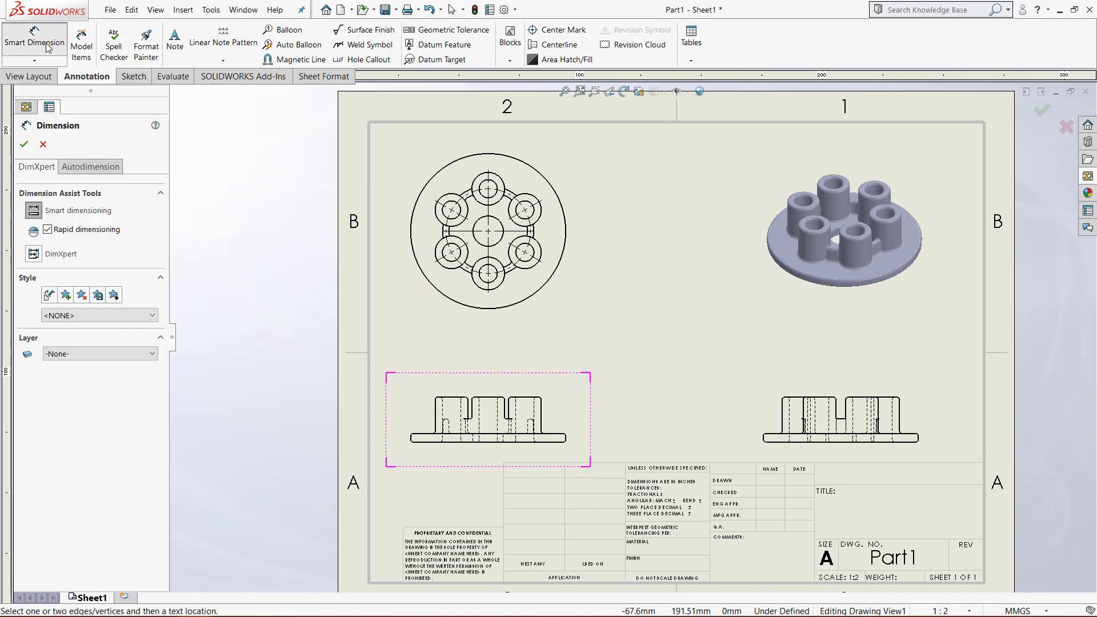
pyautogui.click(487, 309)
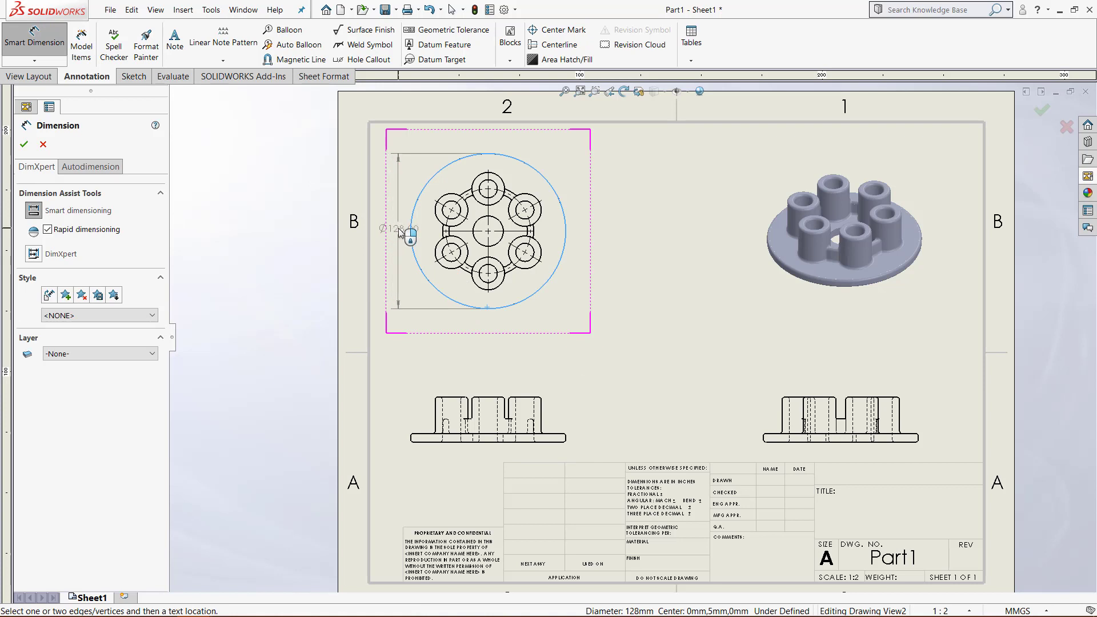
pyautogui.click(615, 269)
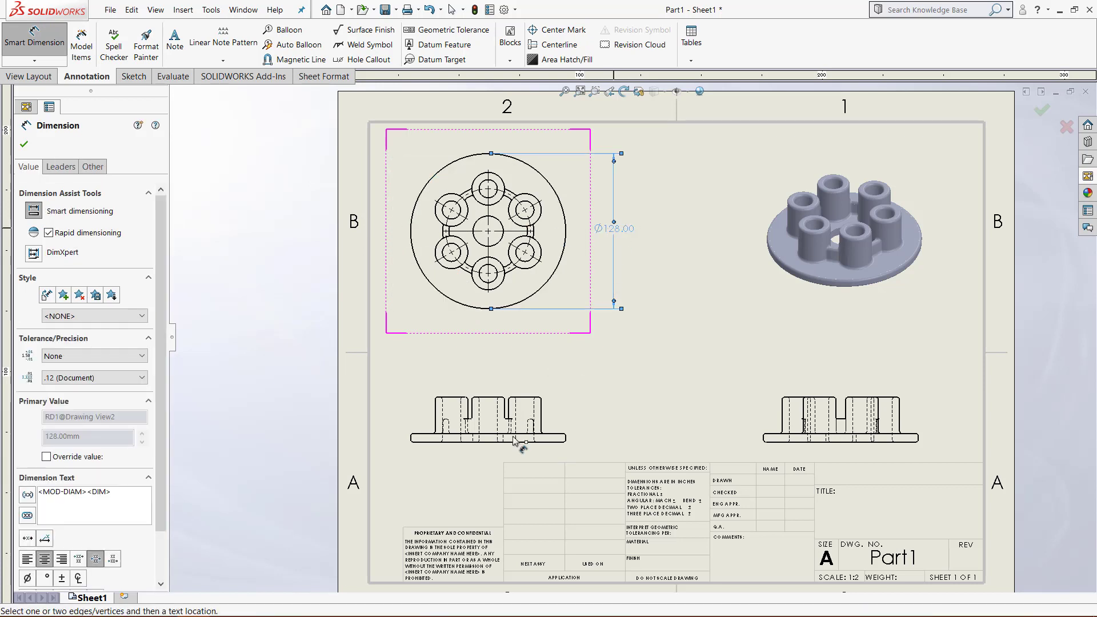
pyautogui.click(493, 441)
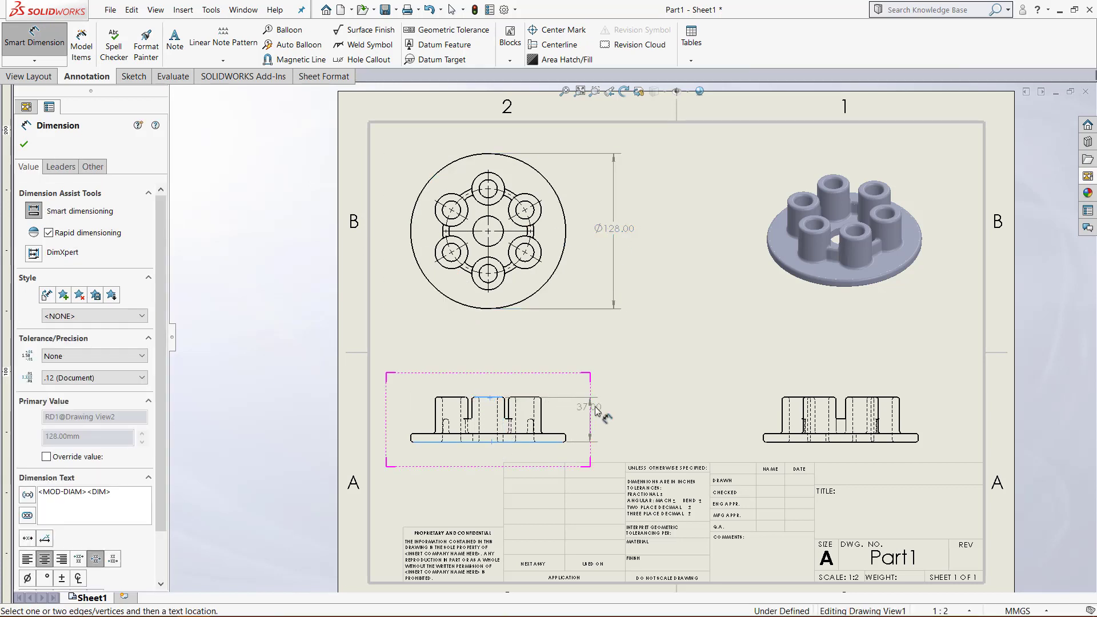
pyautogui.click(492, 400)
pyautogui.click(604, 423)
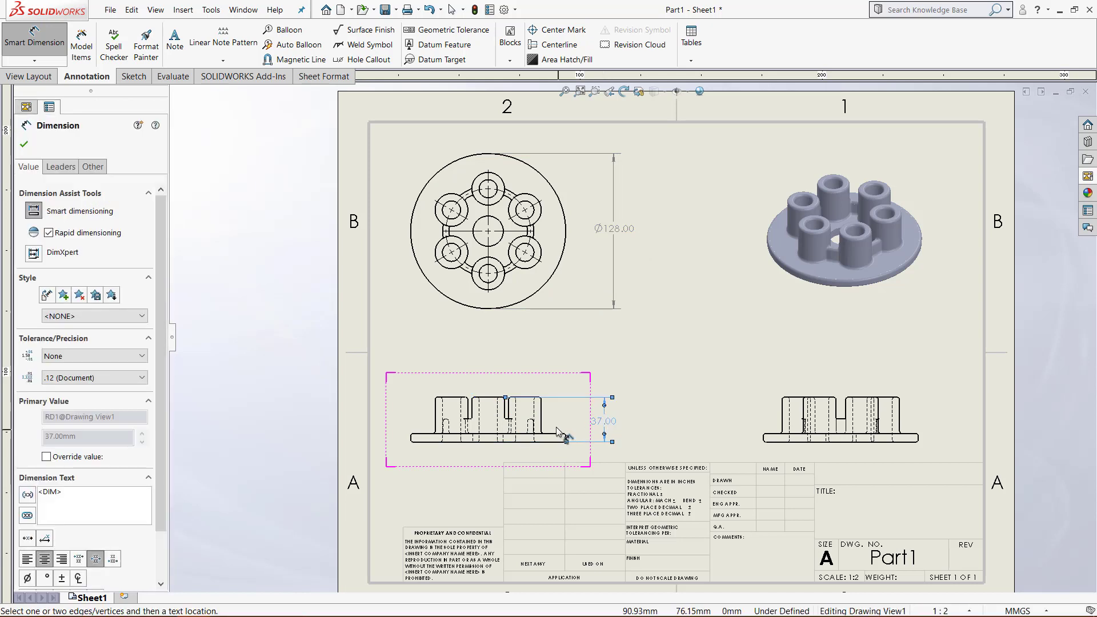
pyautogui.click(492, 289)
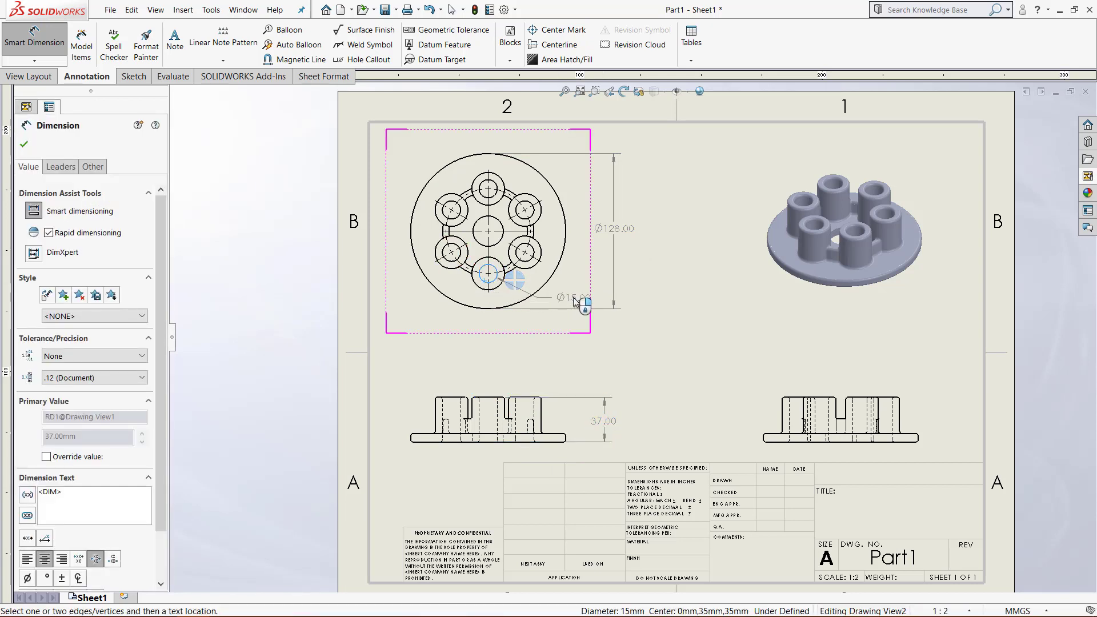
pyautogui.click(572, 299)
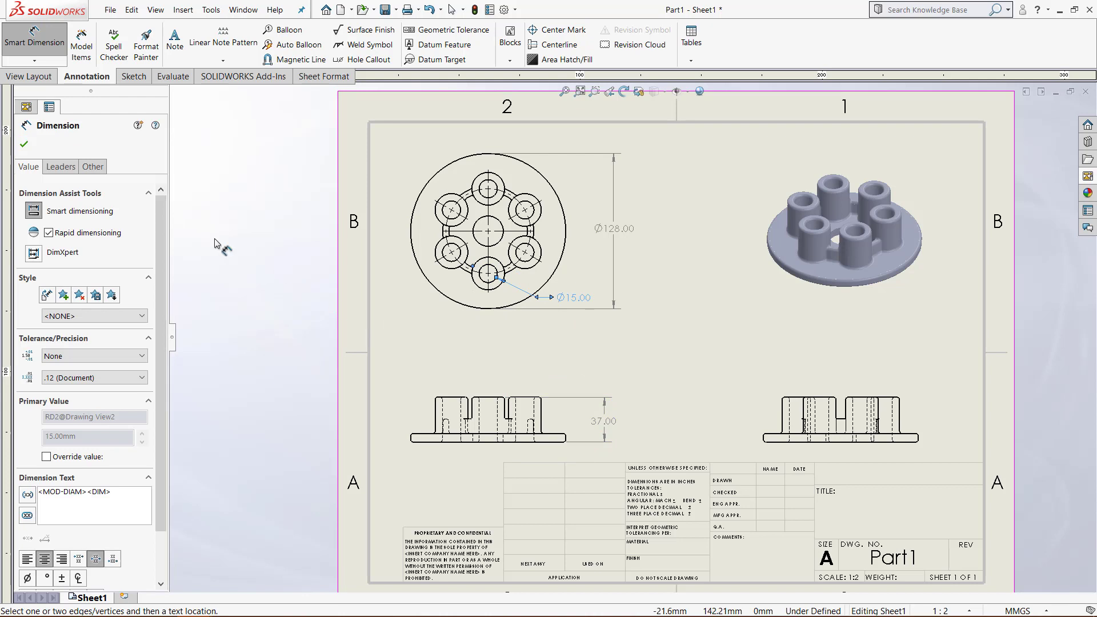
pyautogui.click(23, 143)
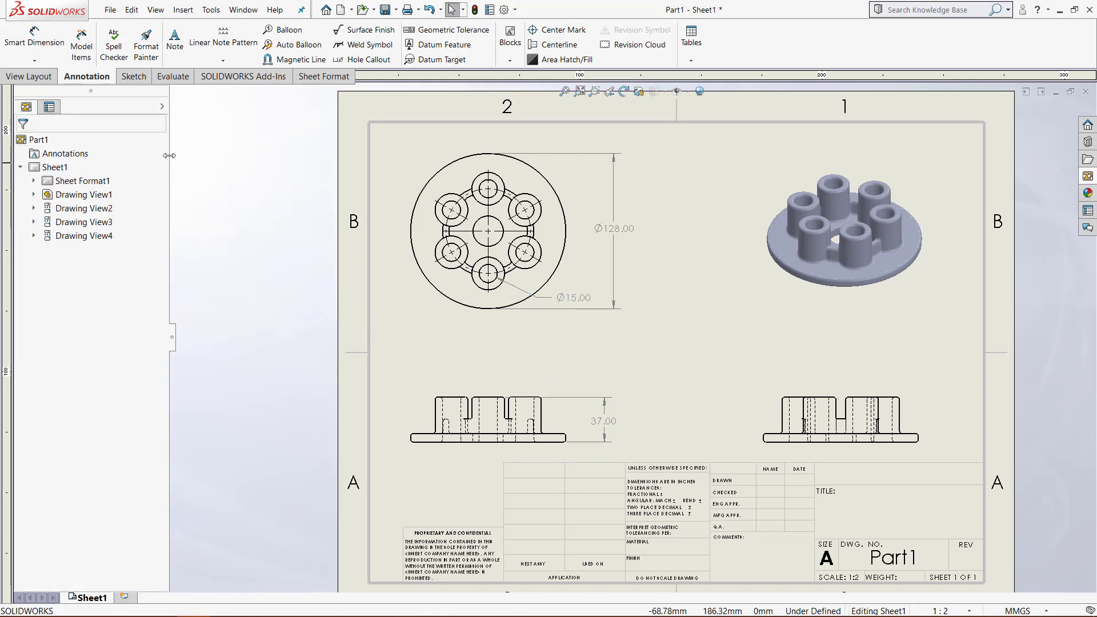
pyautogui.click(110, 10)
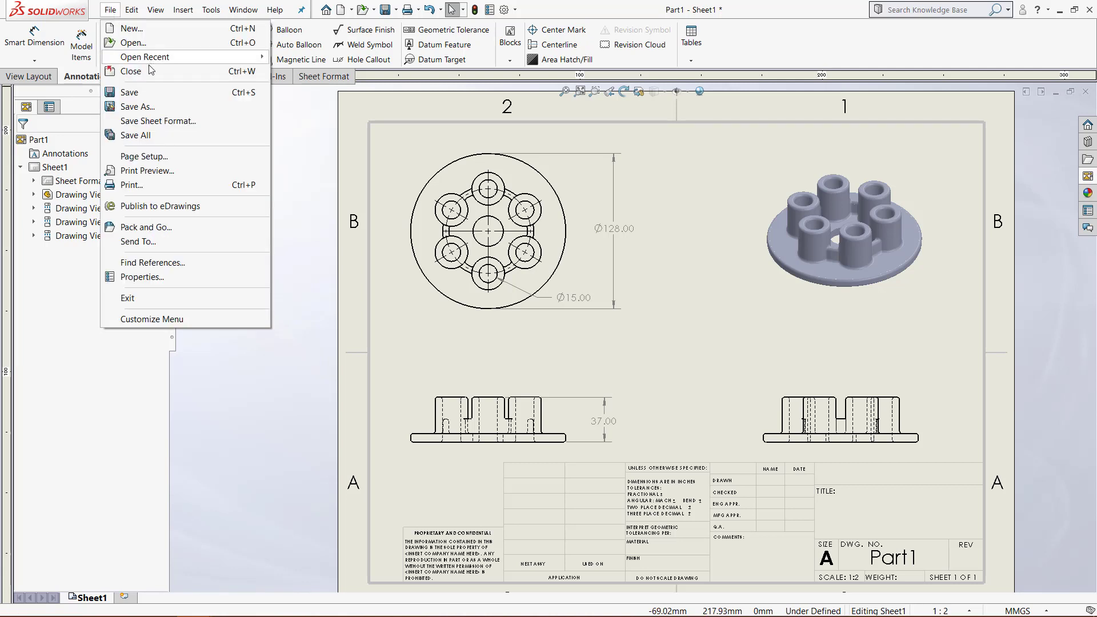
pyautogui.click(166, 114)
pyautogui.click(479, 342)
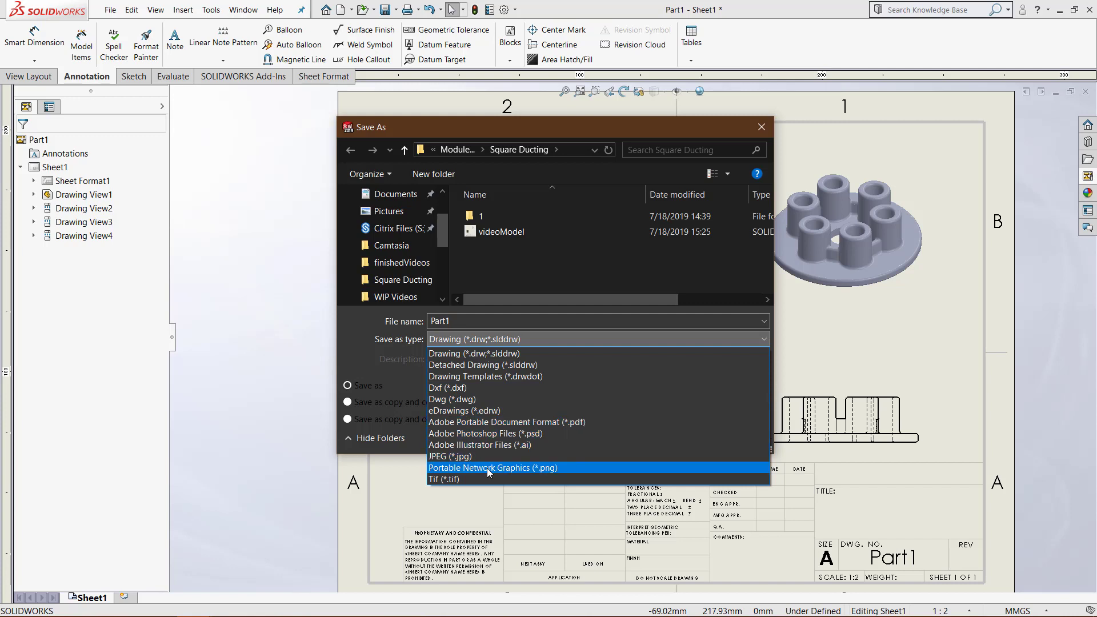
pyautogui.click(510, 539)
pyautogui.click(729, 438)
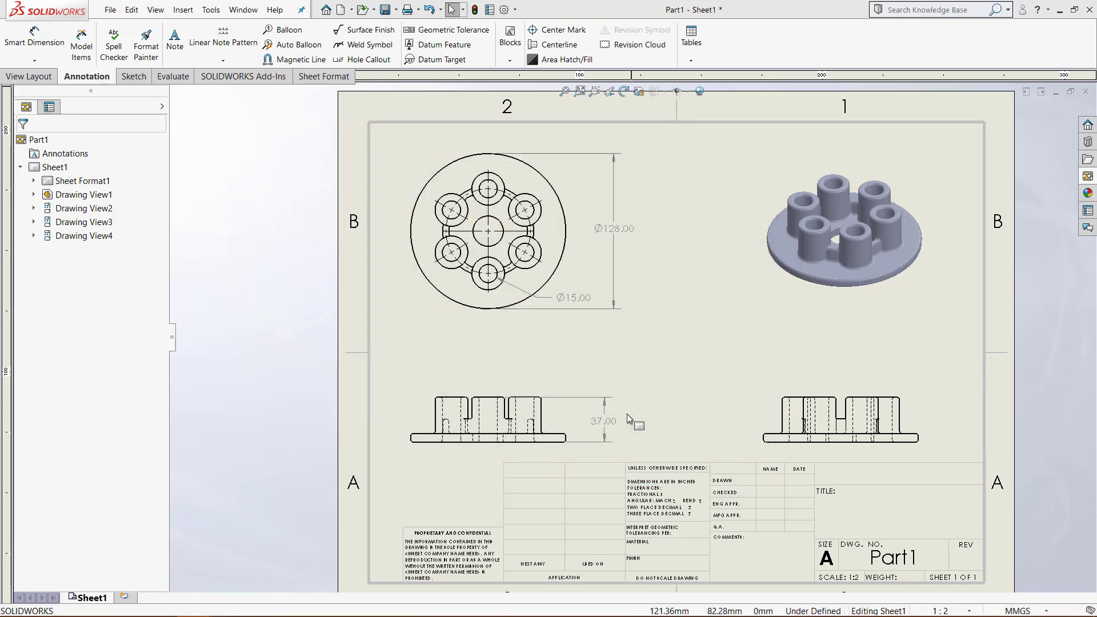